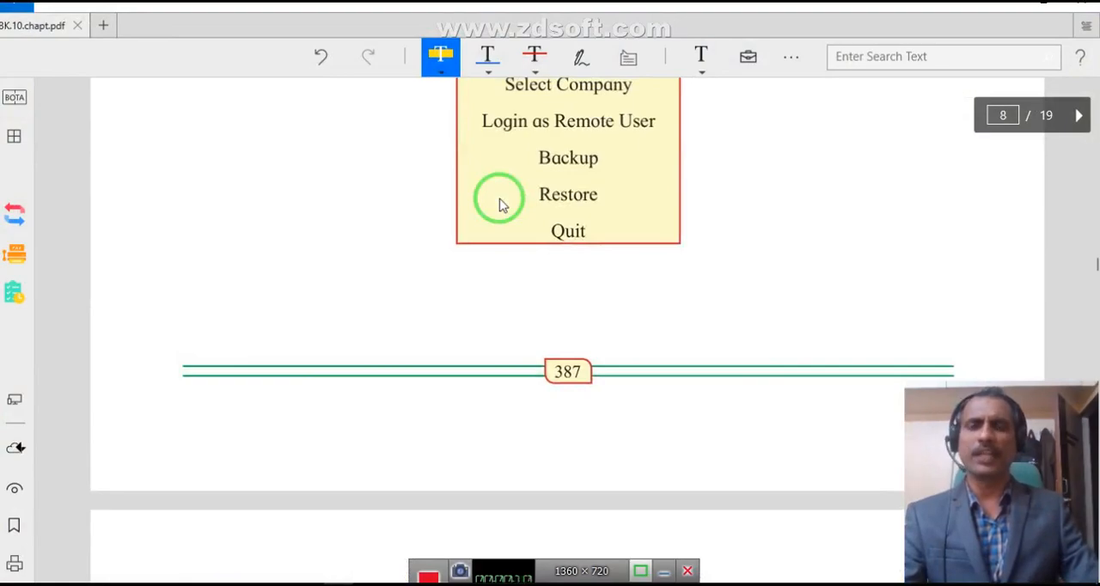
Highlight the paragraph answering "What is Accounting Software?" and the Step 1 instruction about creating a company in the Practical Activity section.
scroll(503, 204, up, 5)
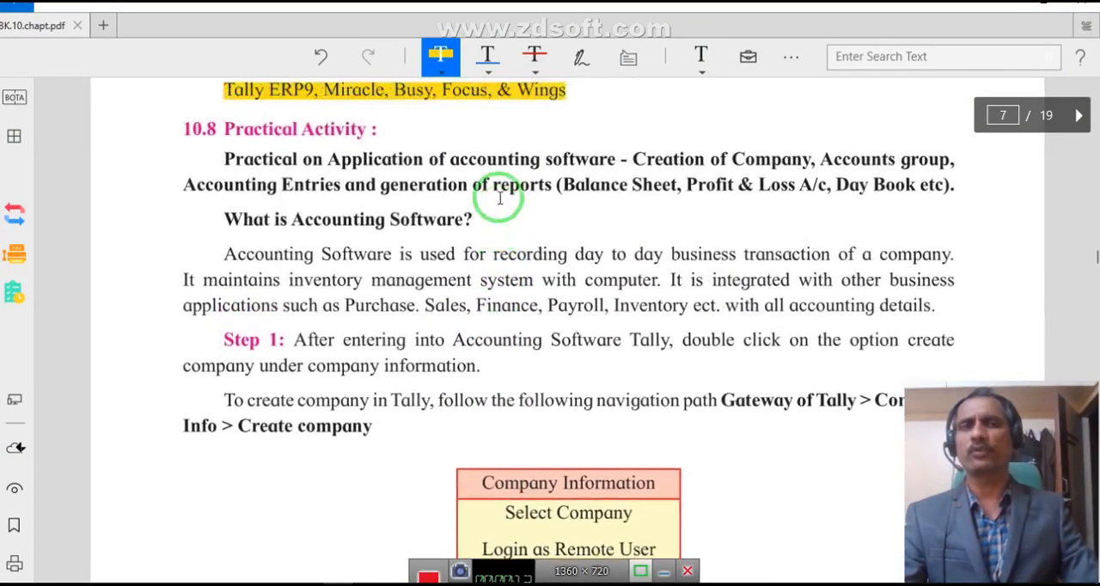
scroll(499, 199, up, 1)
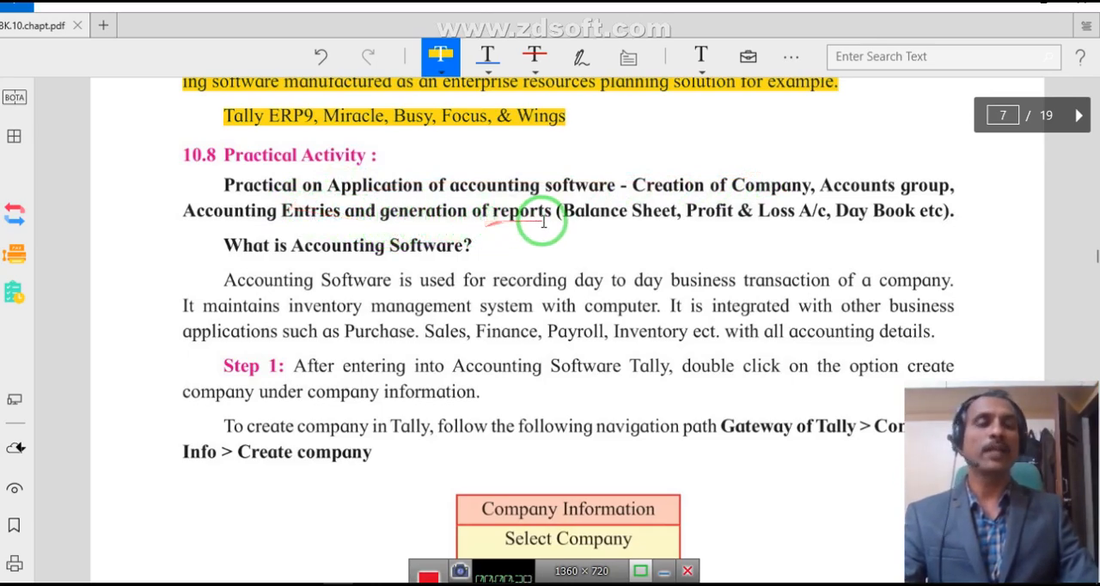
scroll(481, 240, down, 2)
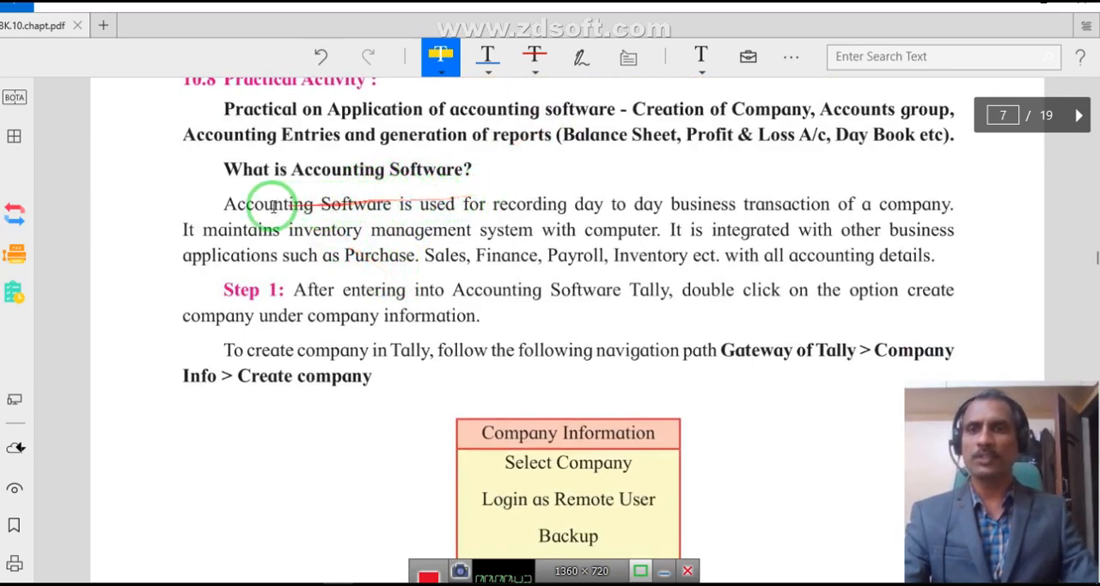
drag(223, 202, 244, 228)
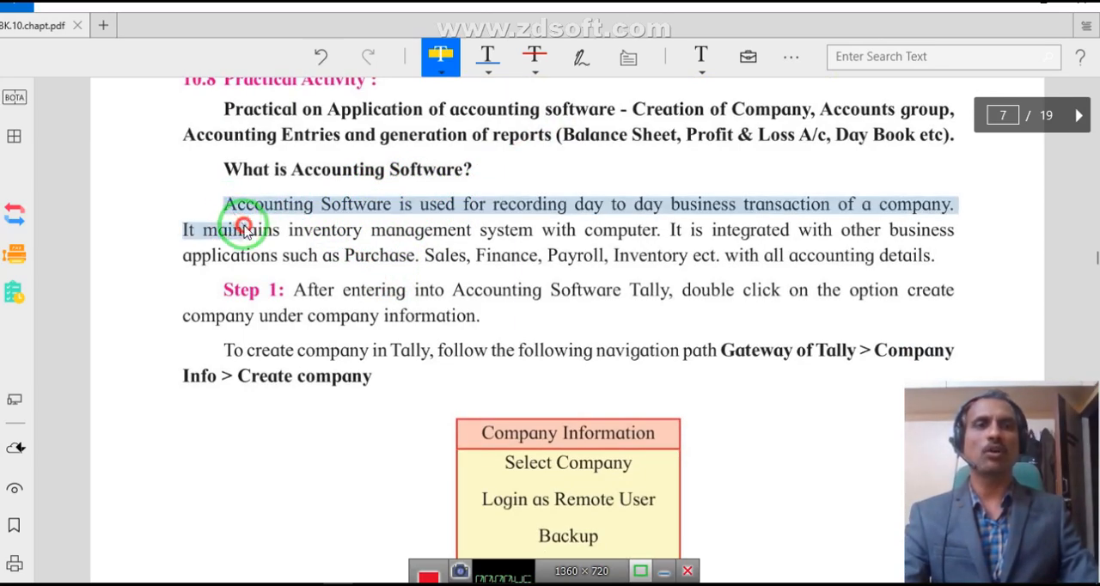
drag(244, 228, 972, 209)
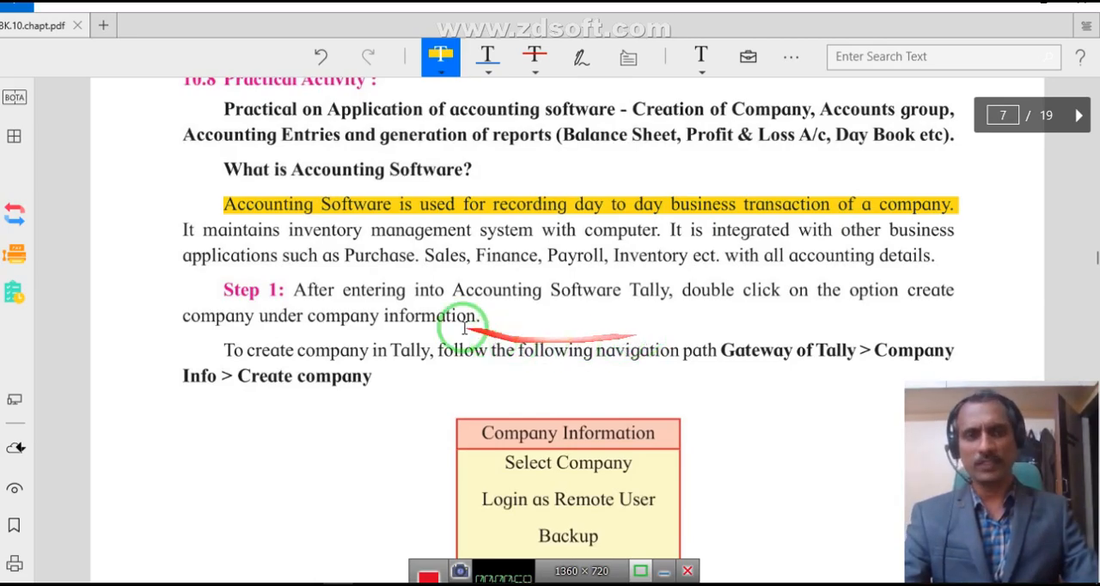
drag(184, 231, 661, 236)
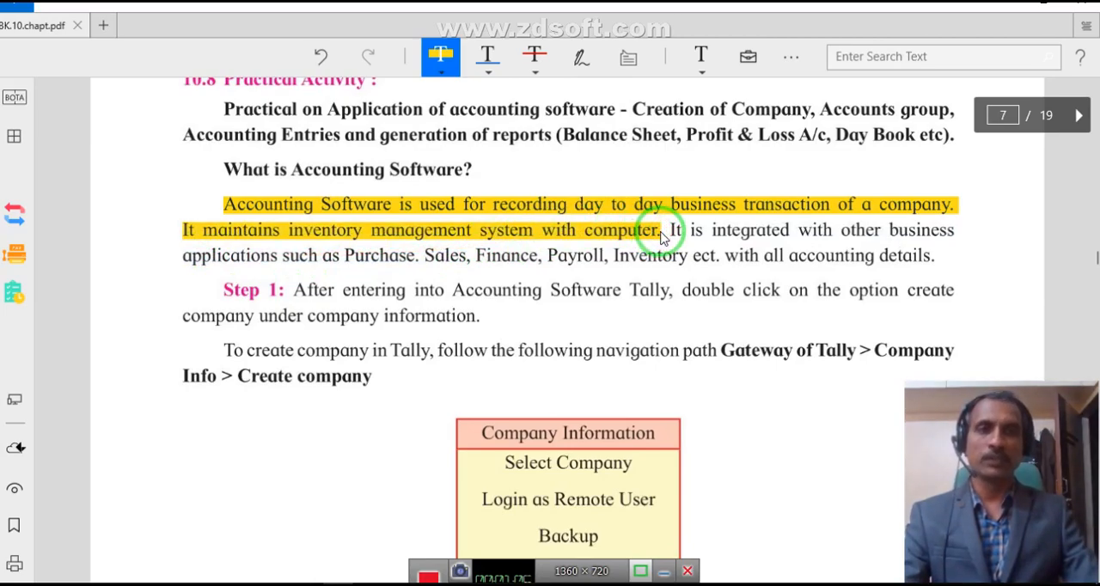
mouse_move(661, 237)
mouse_down()
mouse_move(673, 260)
mouse_move(727, 252)
mouse_move(712, 247)
mouse_move(718, 263)
mouse_up()
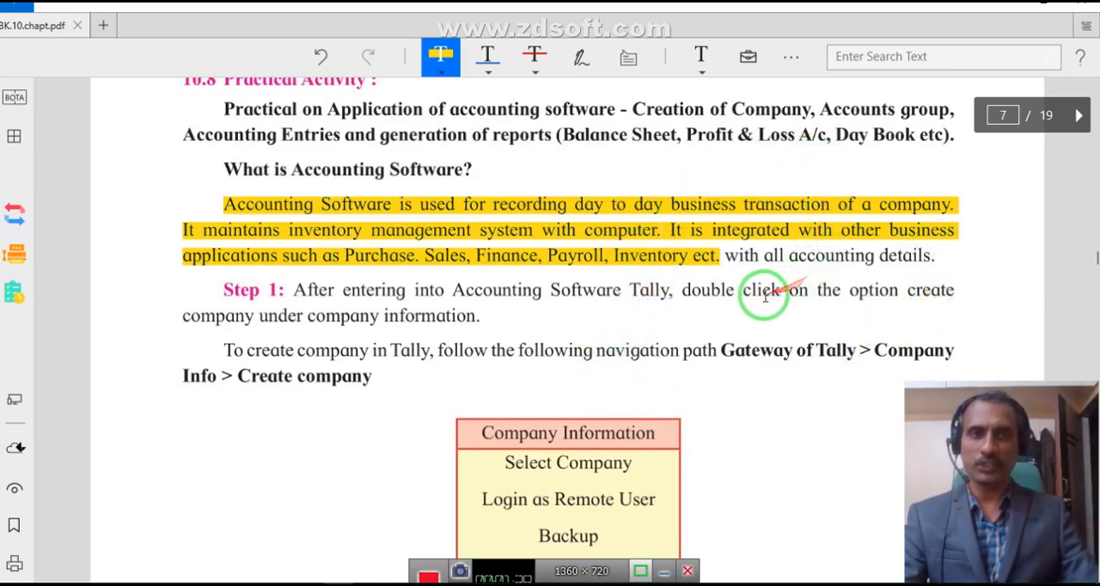
drag(725, 263, 729, 275)
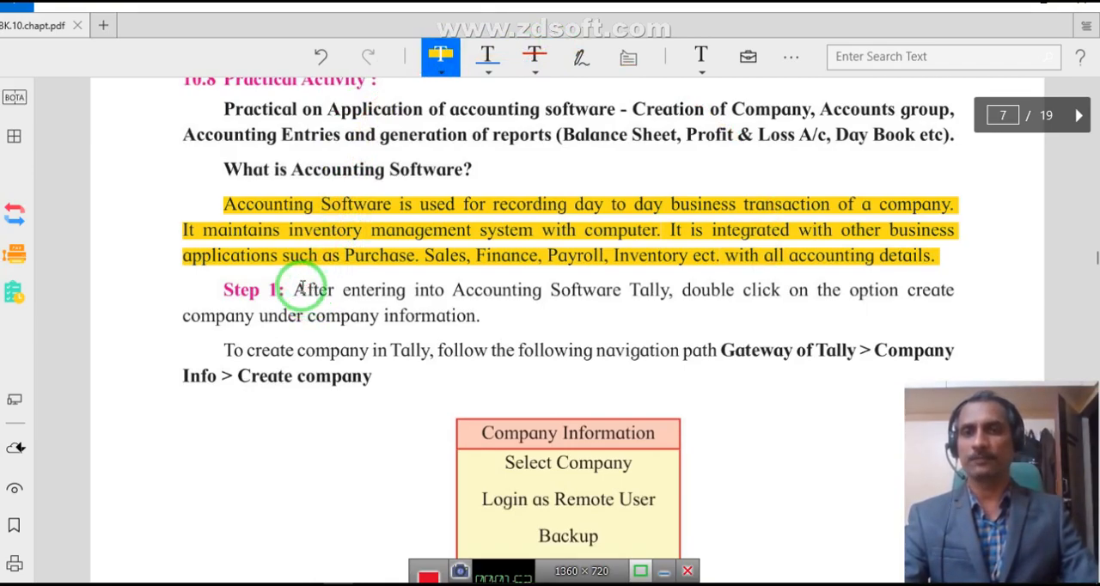
drag(301, 289, 494, 307)
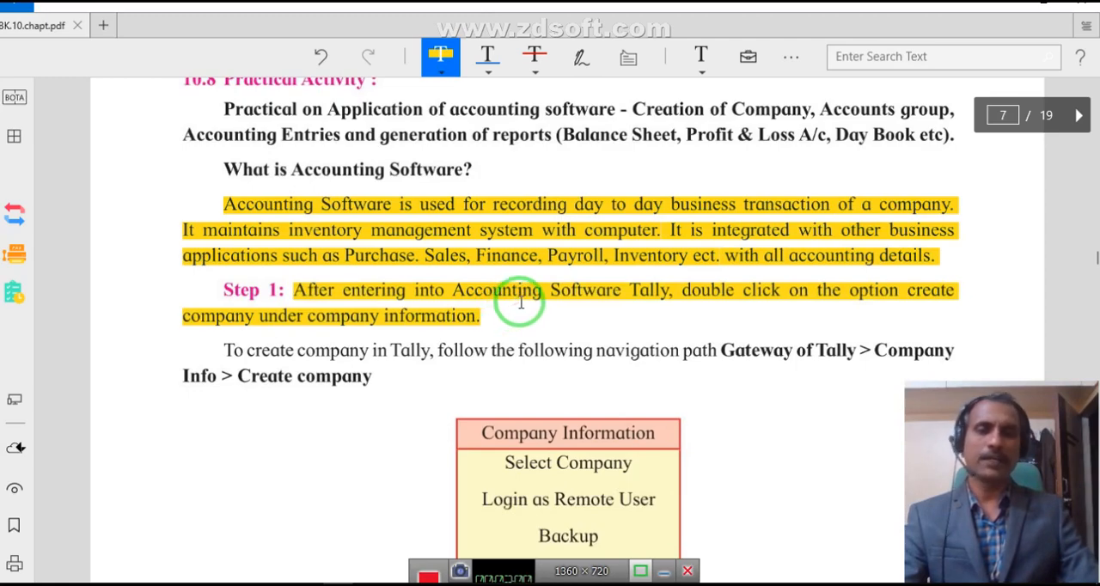
Leave the PDF for the desktop and launch Tally.ERP 9.
click(1018, 4)
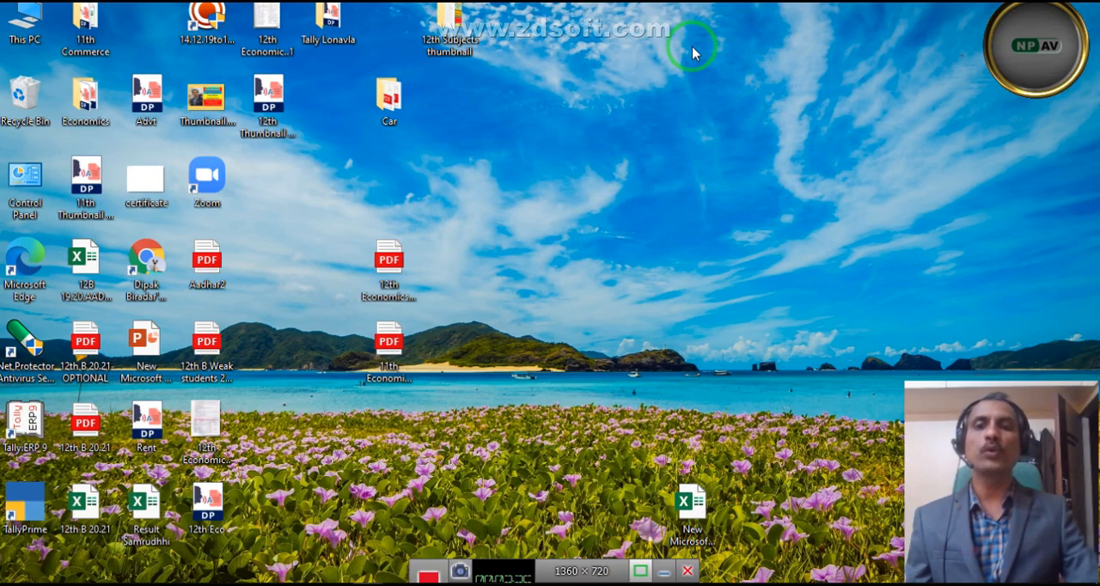
double_click(39, 407)
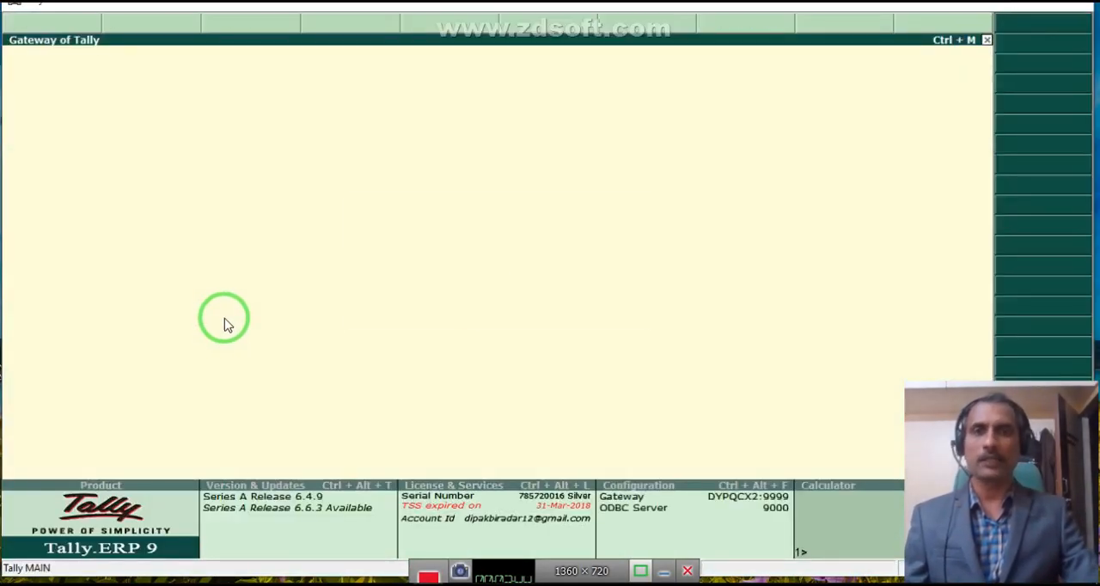
key(n)
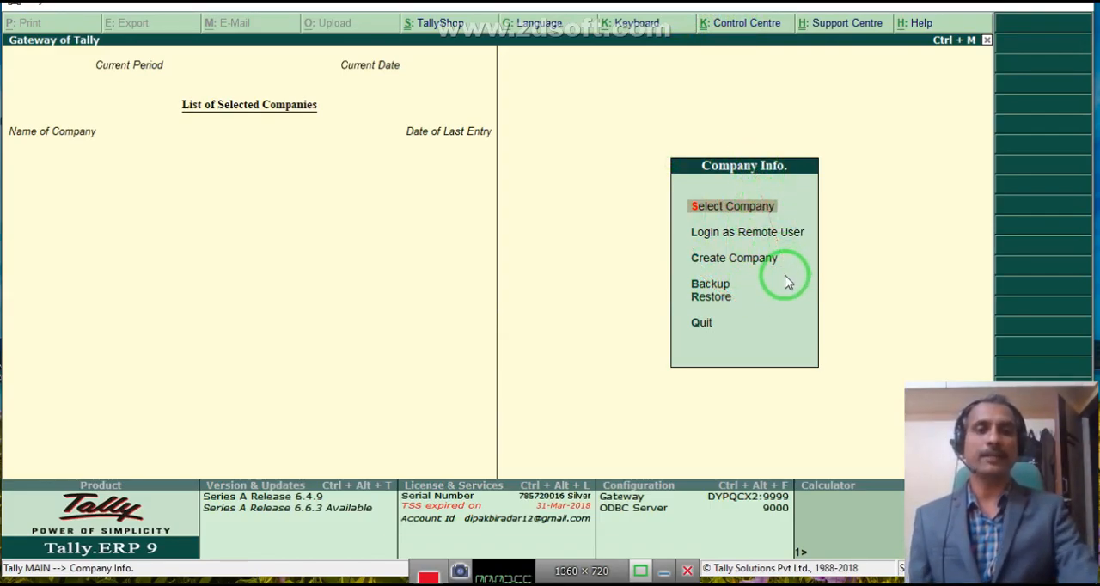
Review the Company Info. options, from Select Company through Create Company, Backup and Restore.
key(Down)
key(Down)
key(Down)
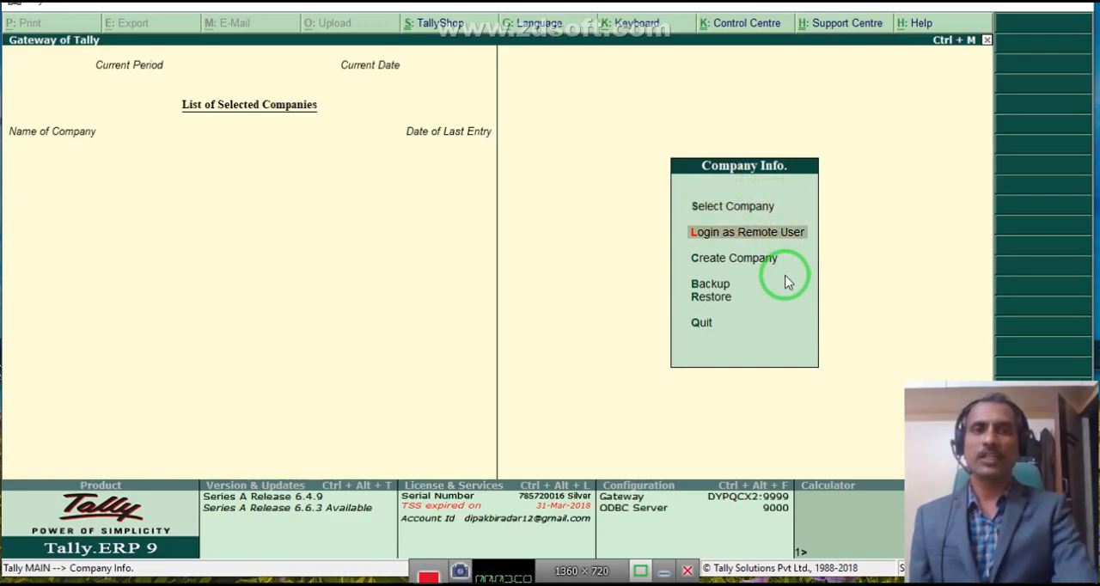
key(Down)
key(Down)
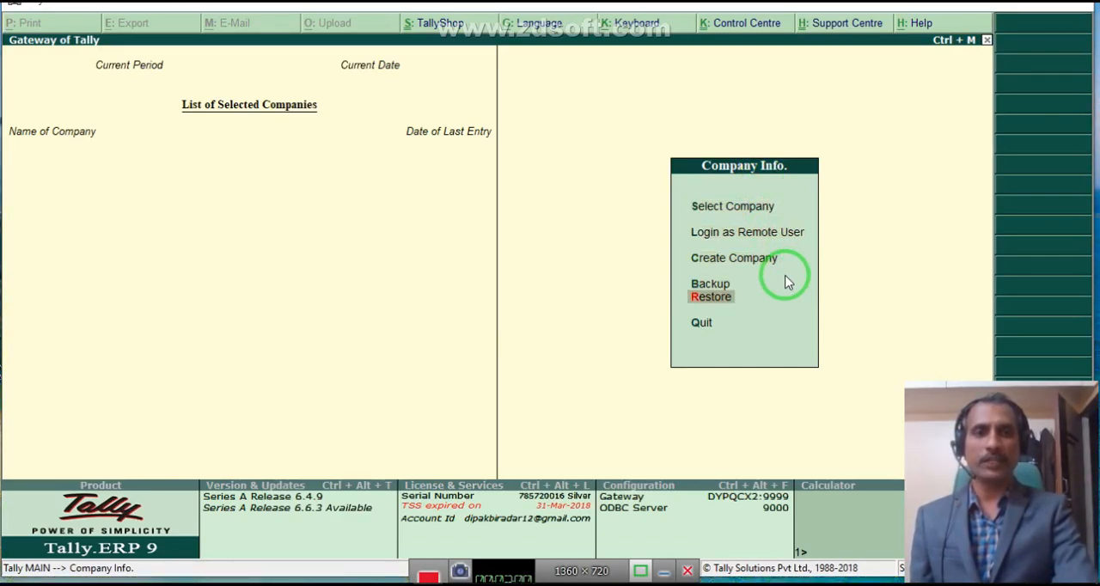
key(Up)
key(Up)
key(Up)
key(Up)
key(Up)
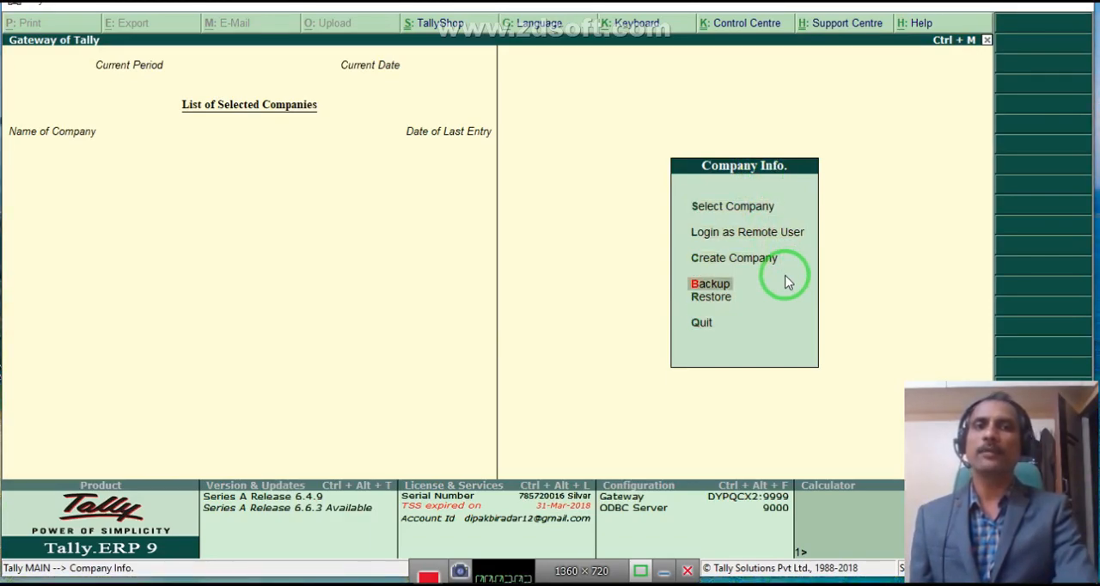
key(Down)
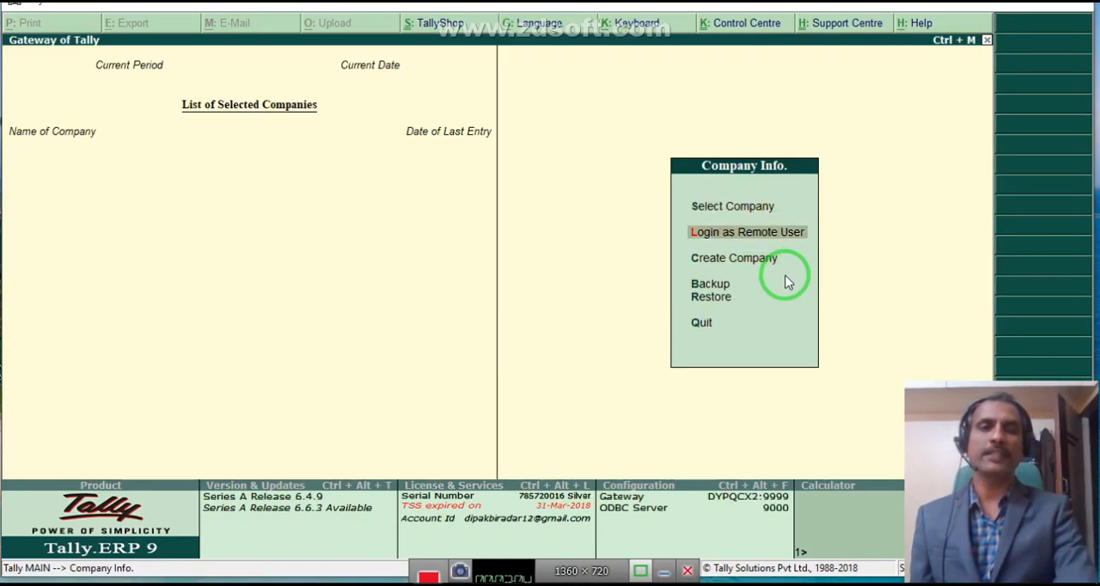
key(Down)
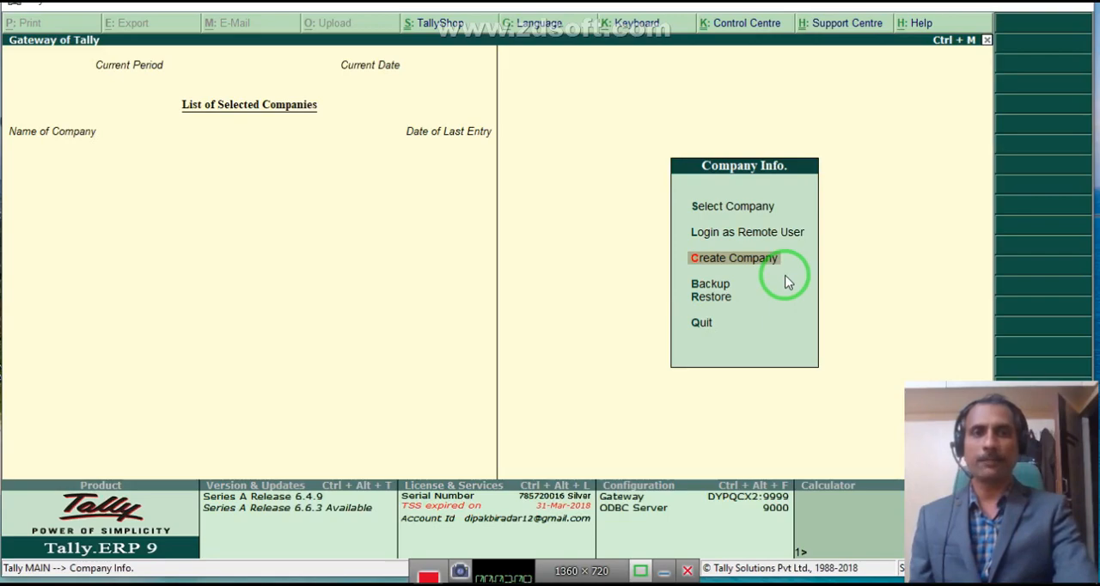
key(Up)
key(Up)
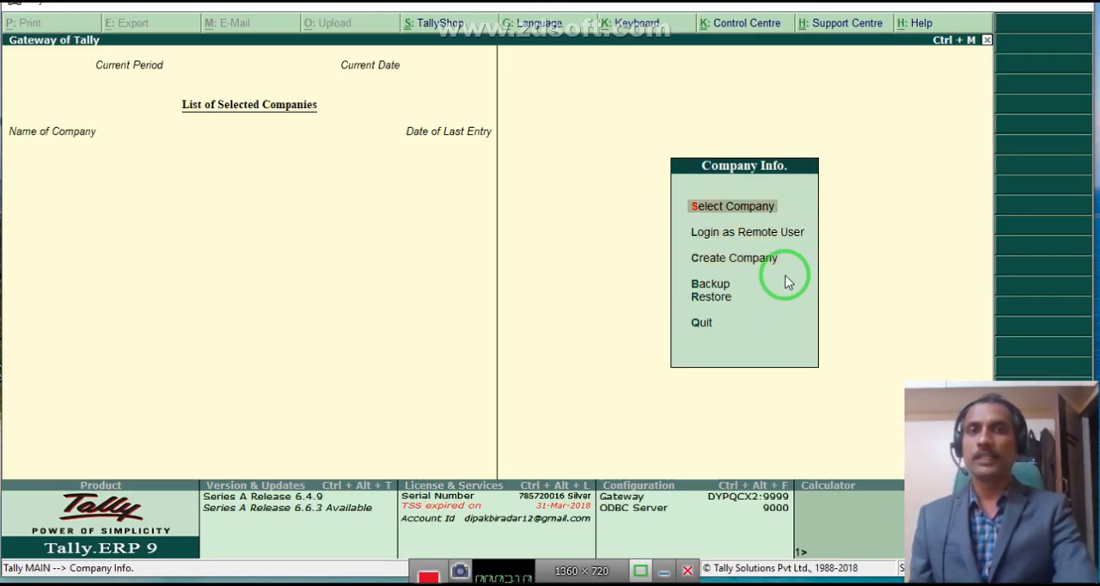
Start creating a company named "OM Sai Academy" and accept the same text as its mailing name.
key(Down)
key(Down)
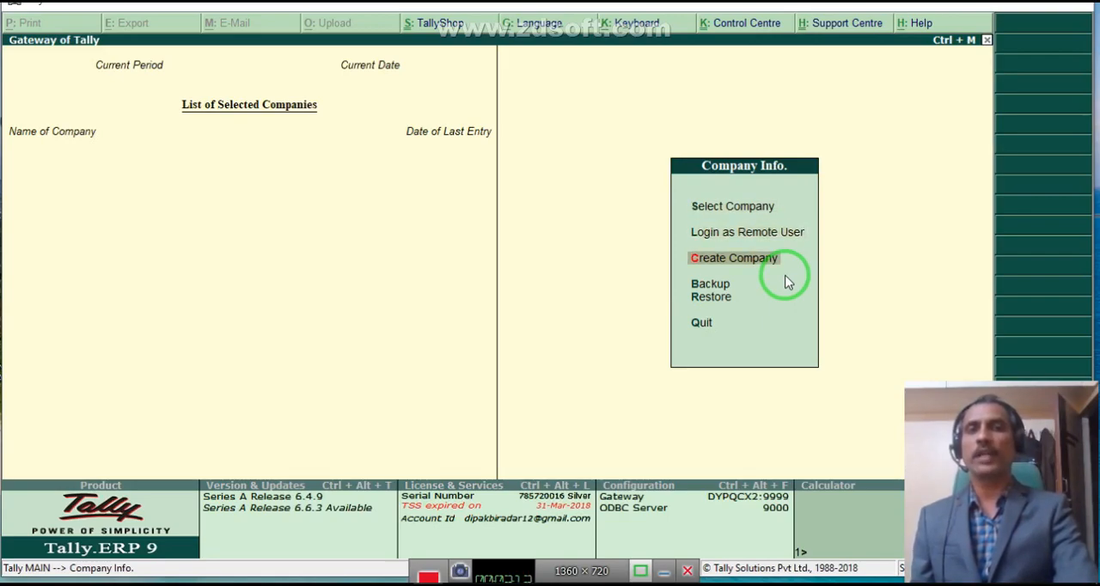
key(Return)
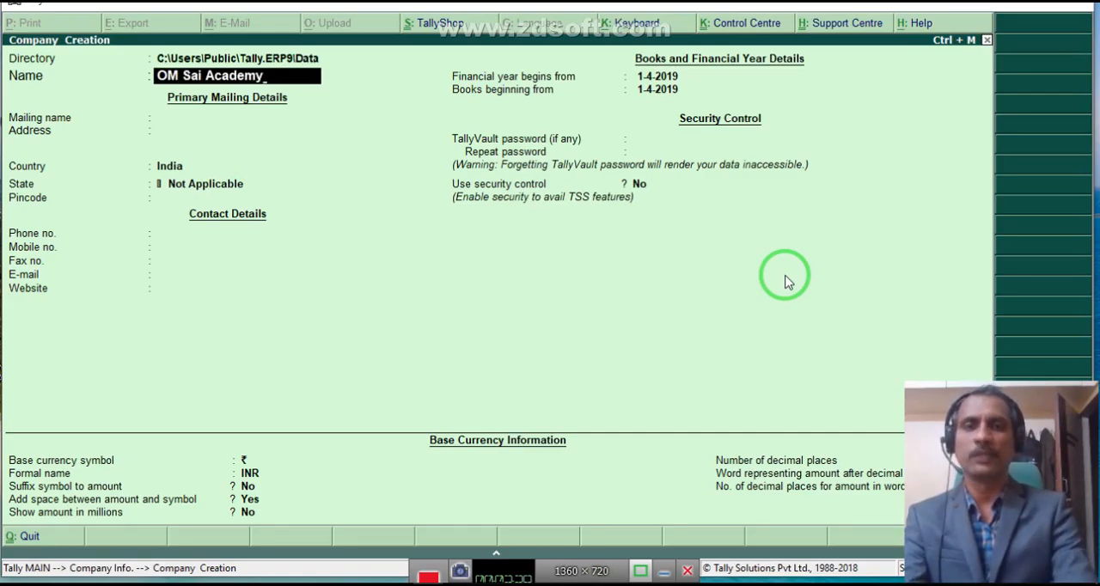
key(Return)
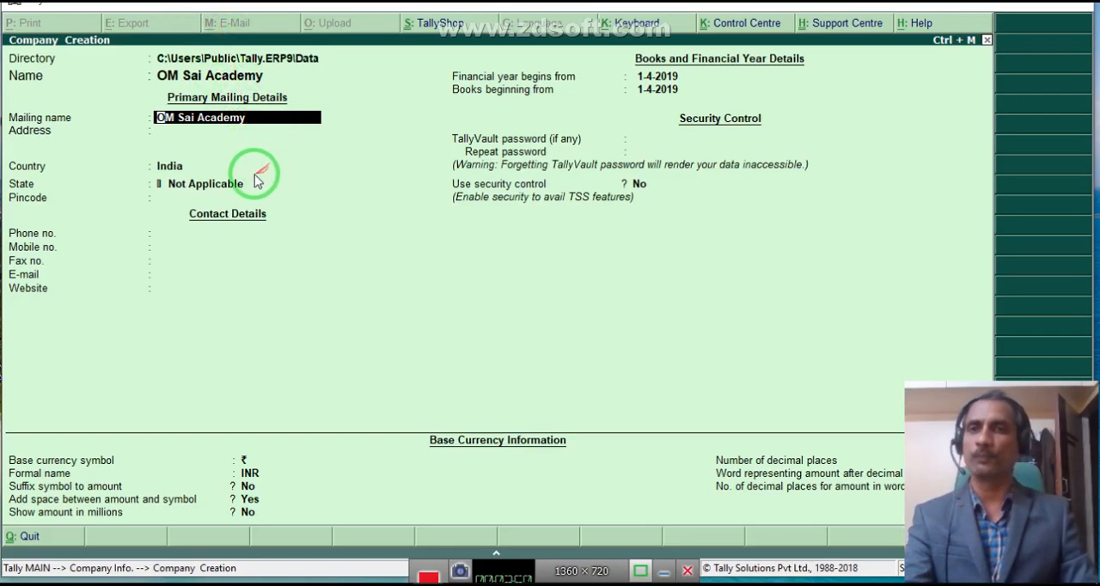
key(Return)
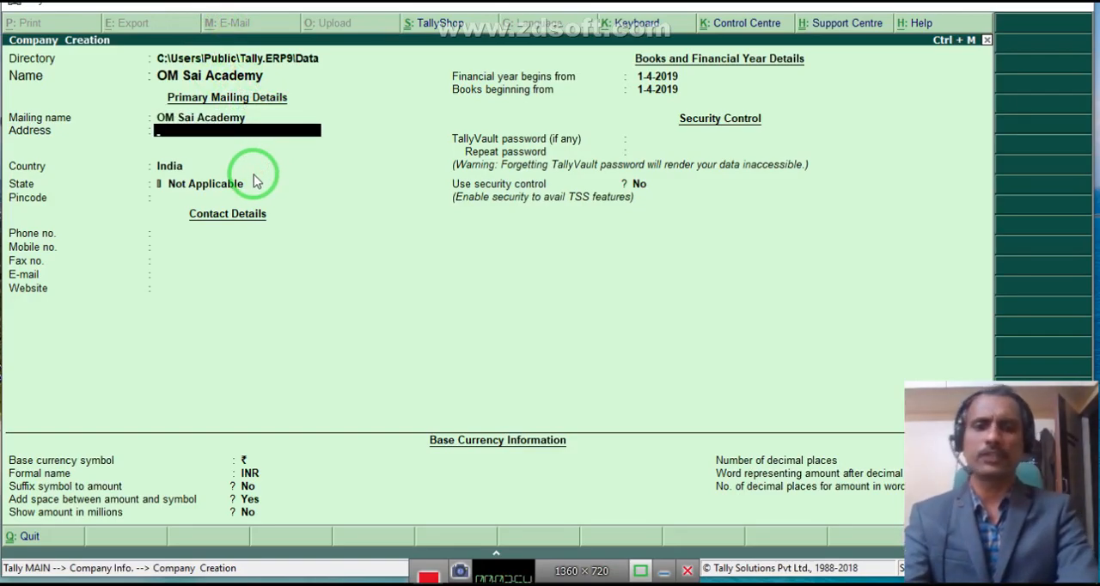
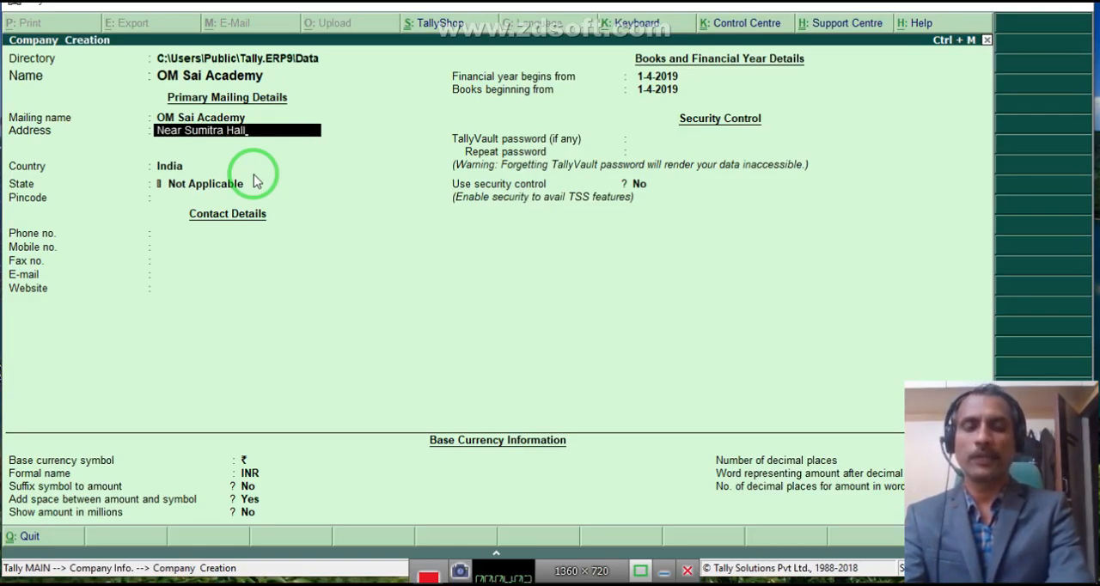
Enter the company's postal address on three lines and proceed to the country selection.
key(Return)
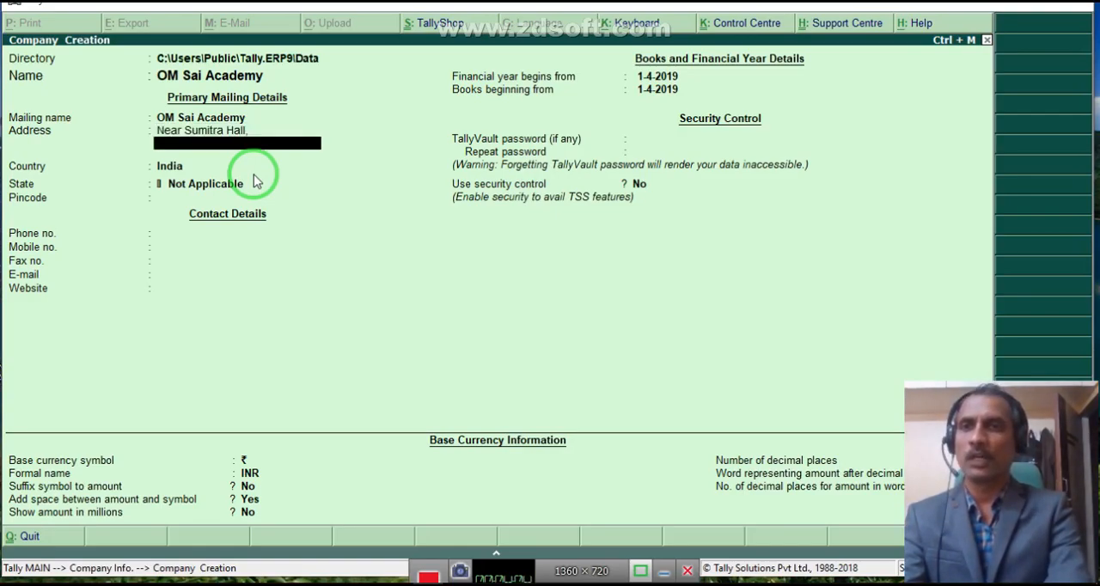
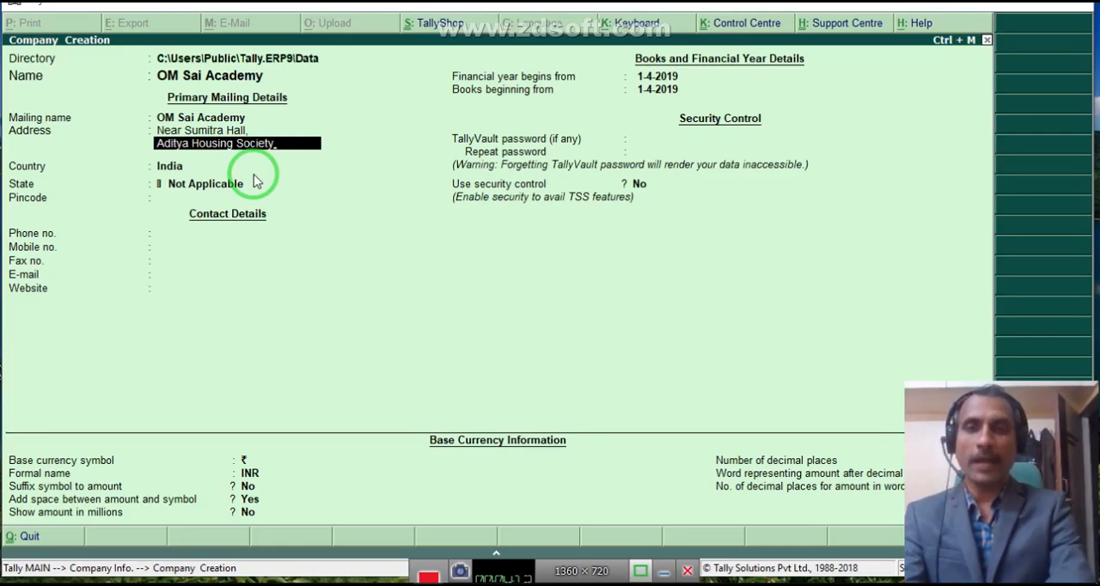
key(Return)
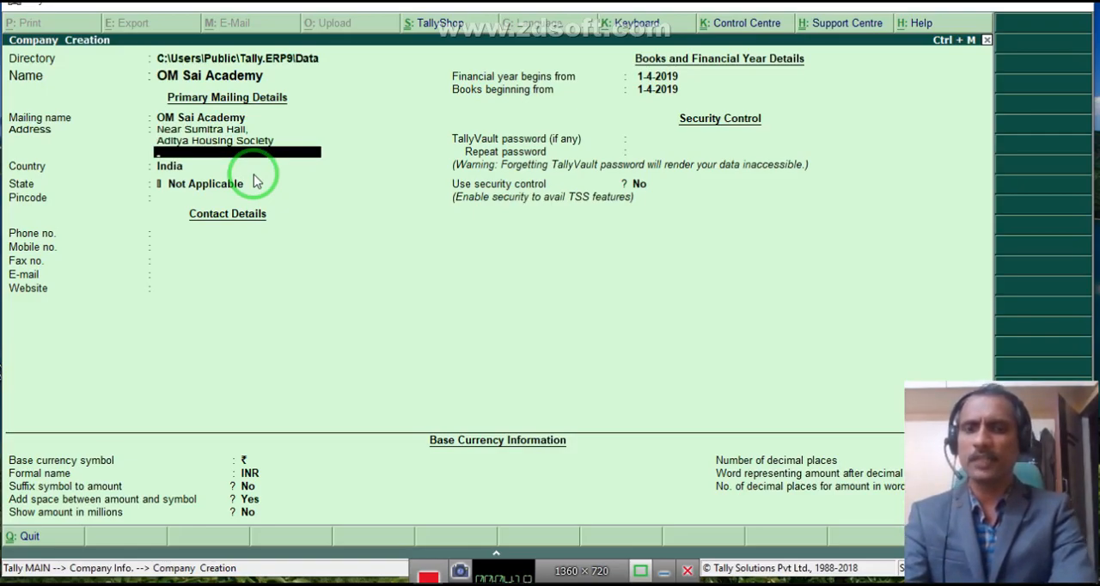
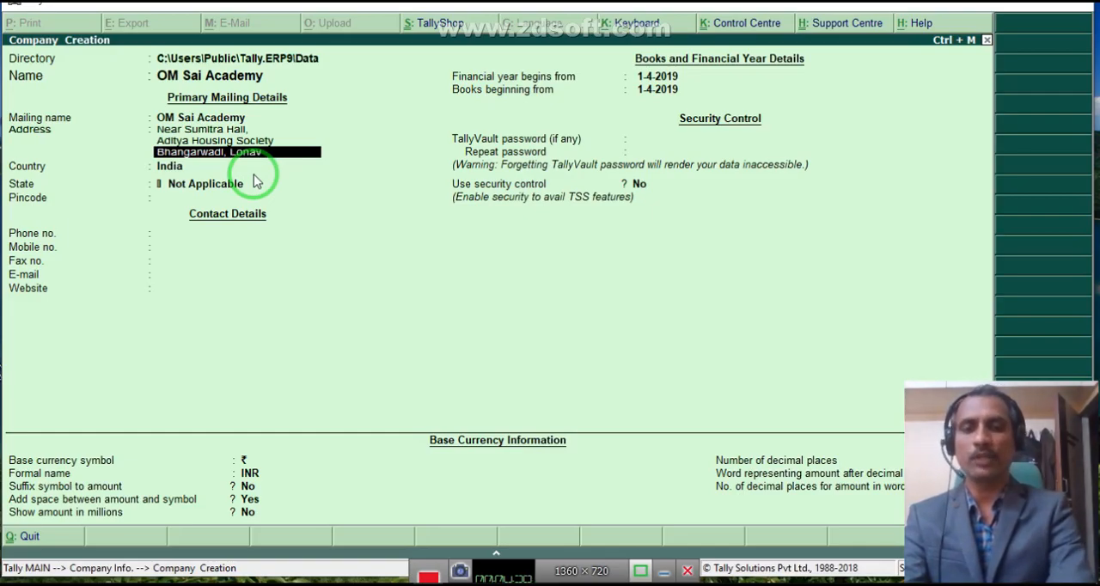
key(Return)
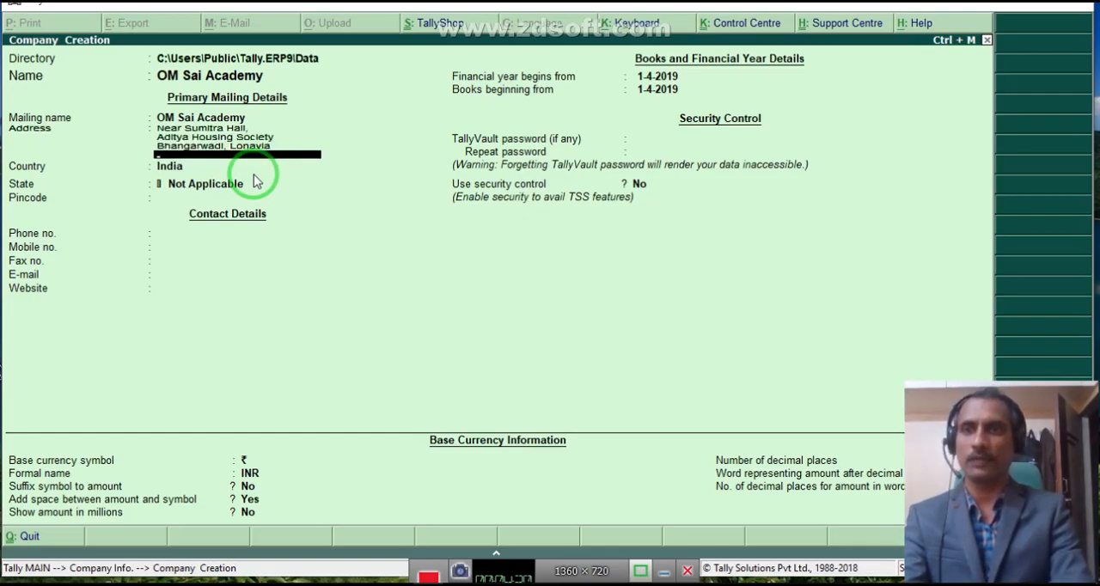
key(Return)
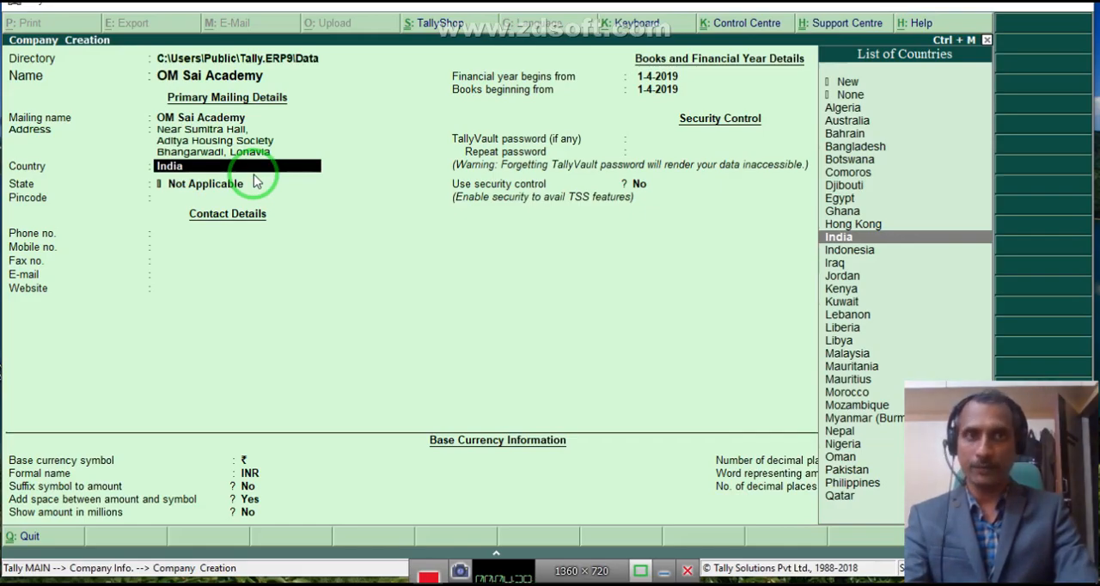
Keep India as the country, choose Maharashtra as the state and enter the company's postal pincode.
key(Return)
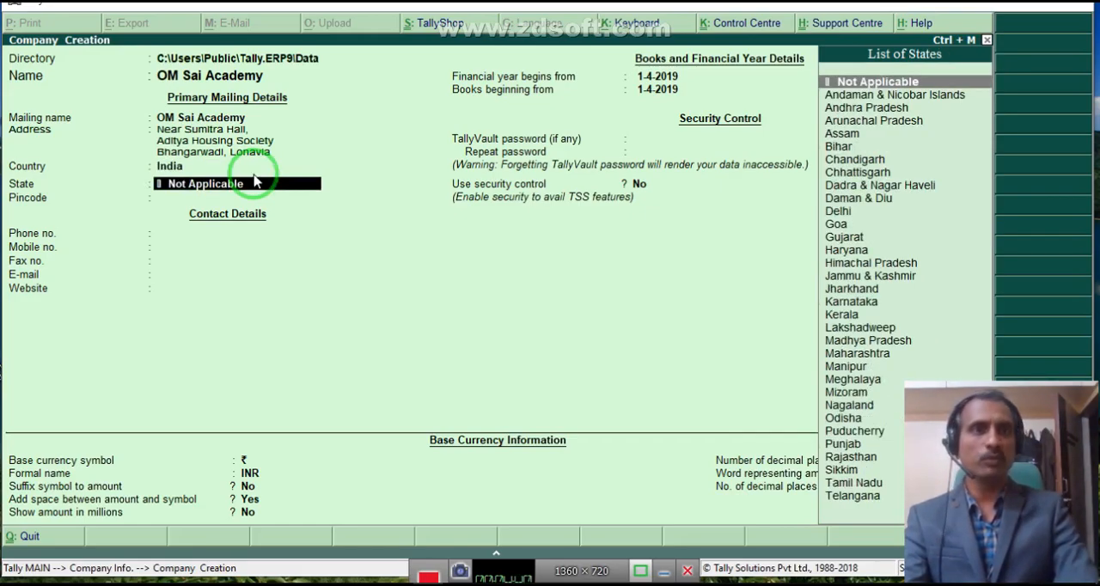
text(Mah)
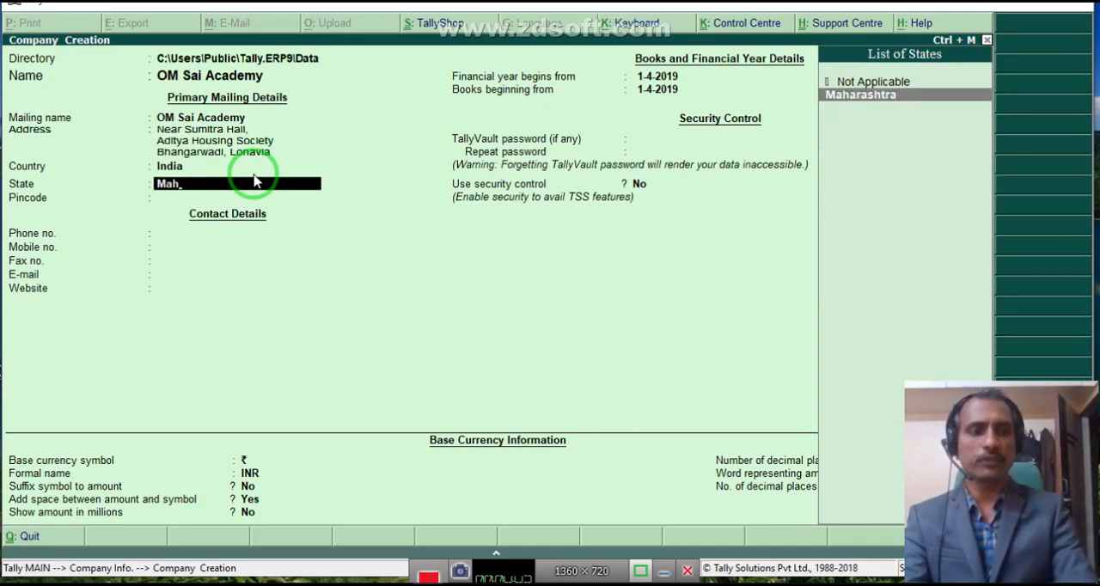
key(Return)
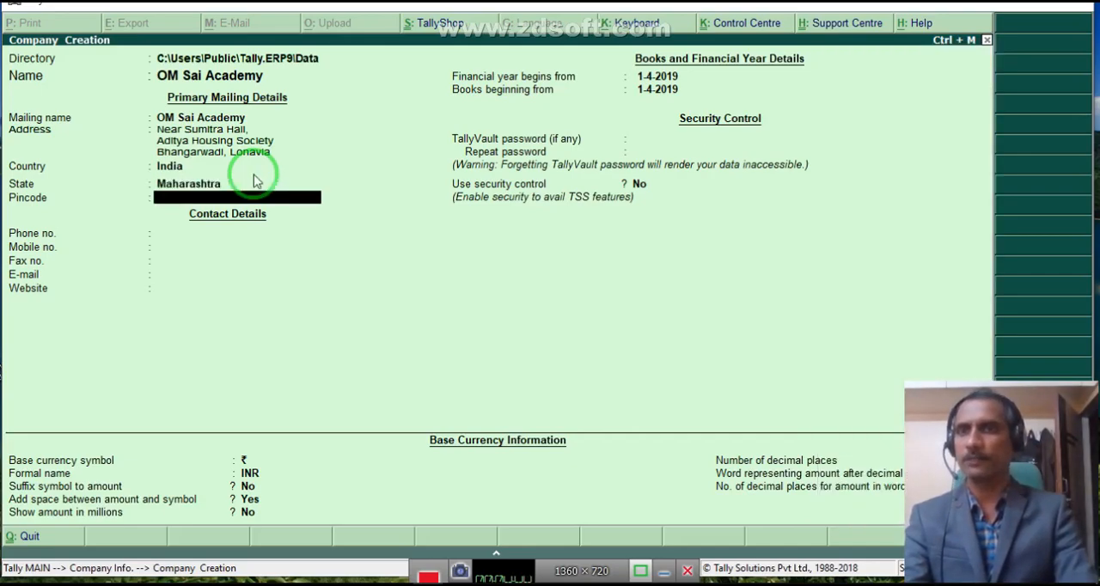
text(410)
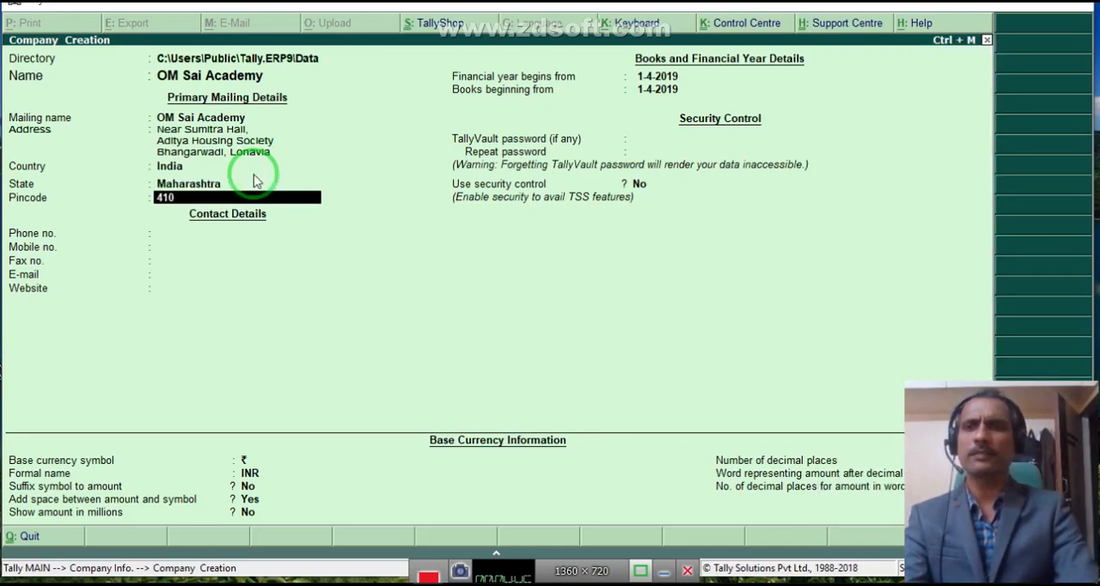
text(401)
key(Return)
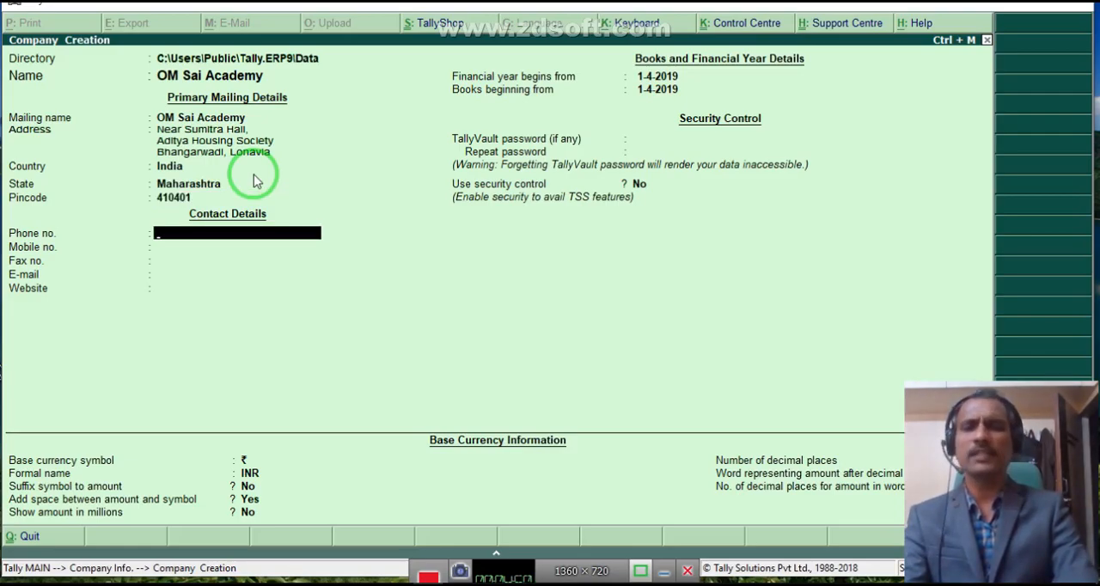
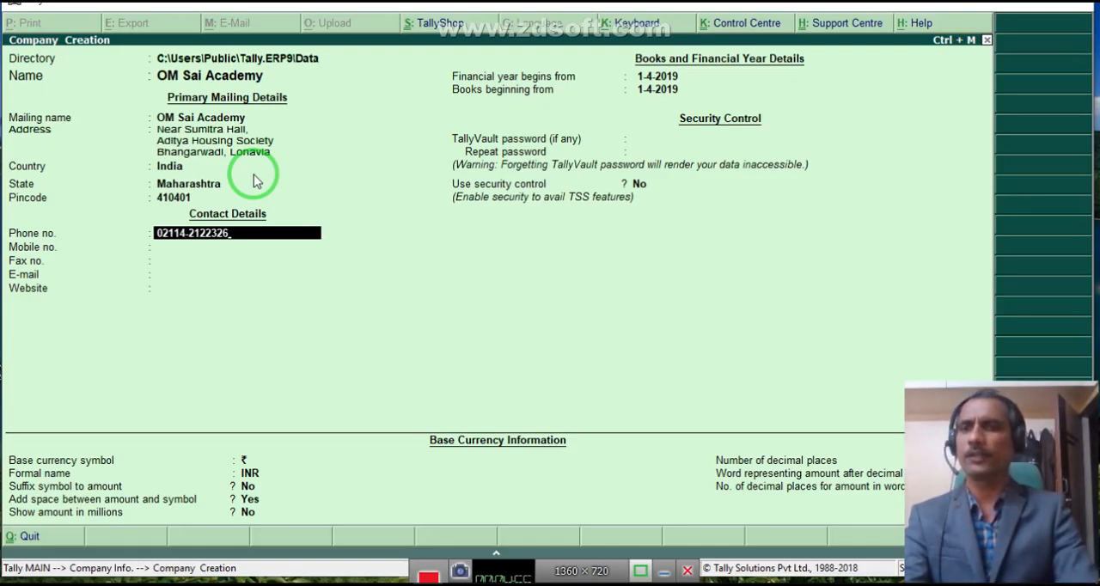
Fill in the company's phone, mobile and fax numbers in the contact details.
key(Return)
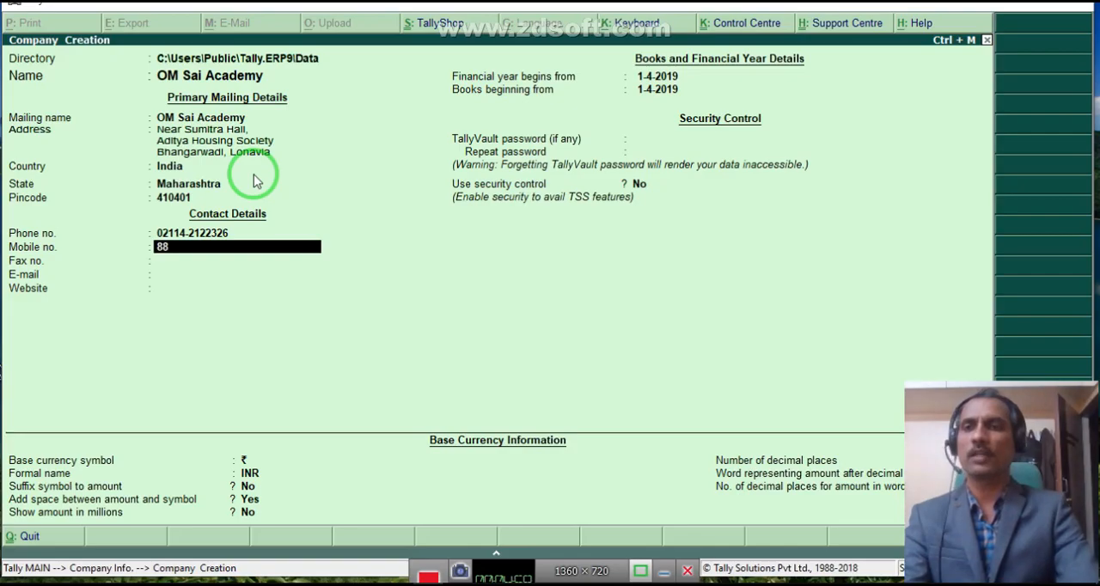
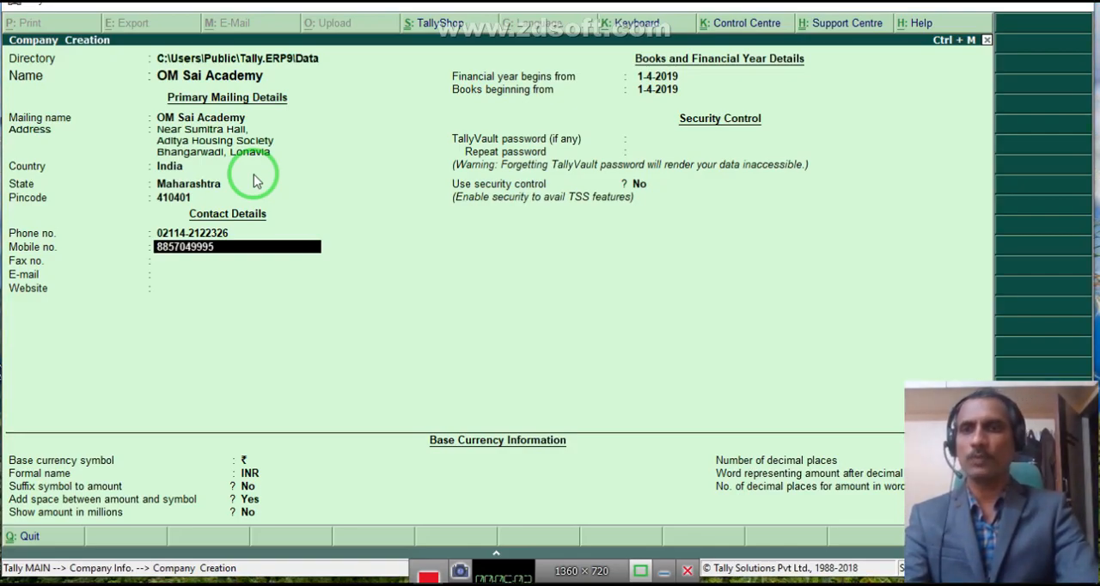
key(Return)
text(1232326)
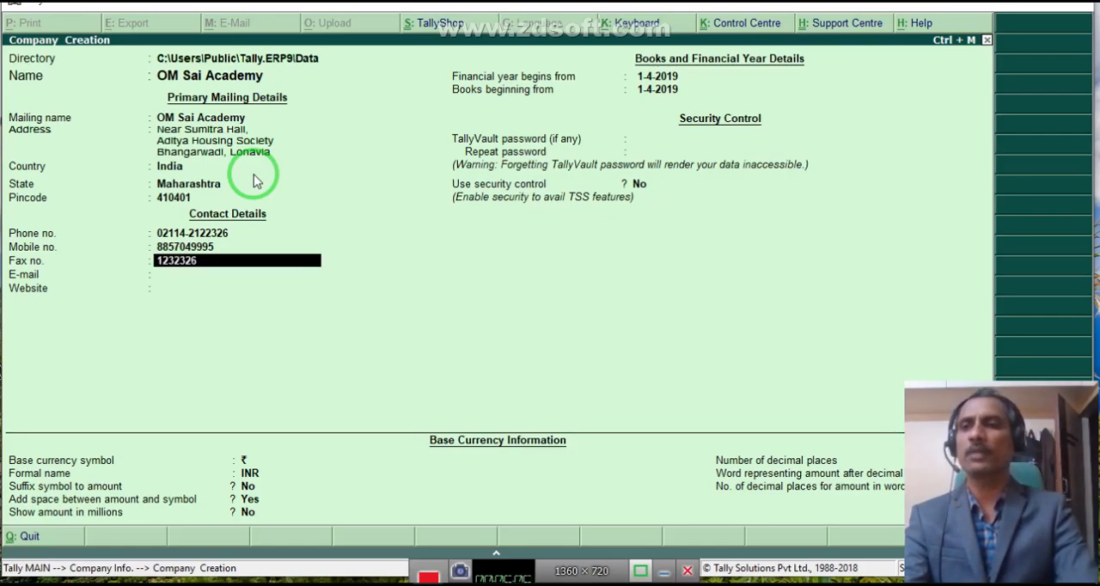
key(Return)
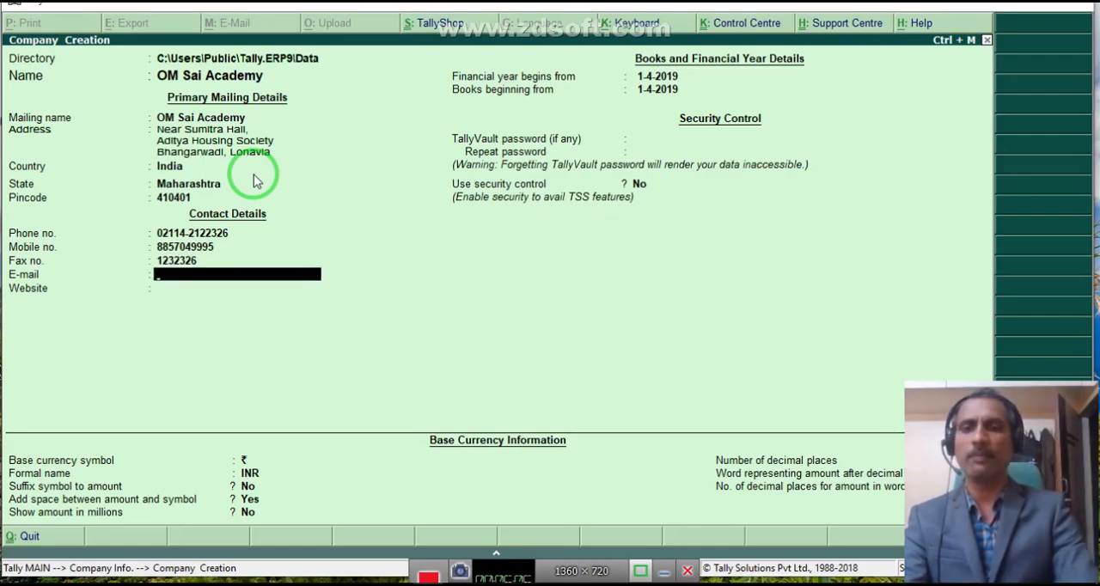
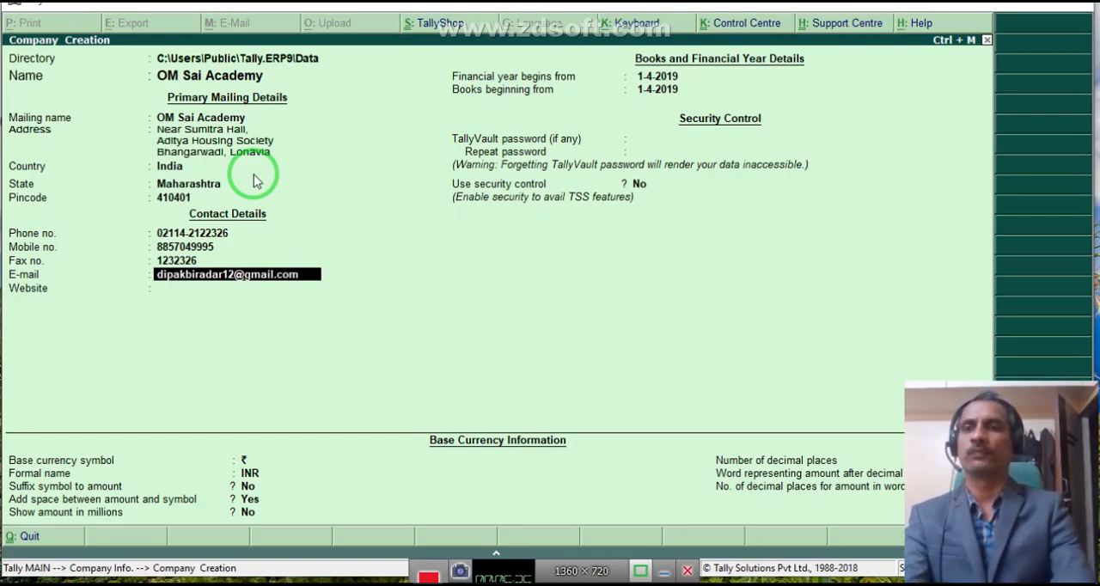
Enter the company's e-mail address in the contact details.
key(Return)
text(www)
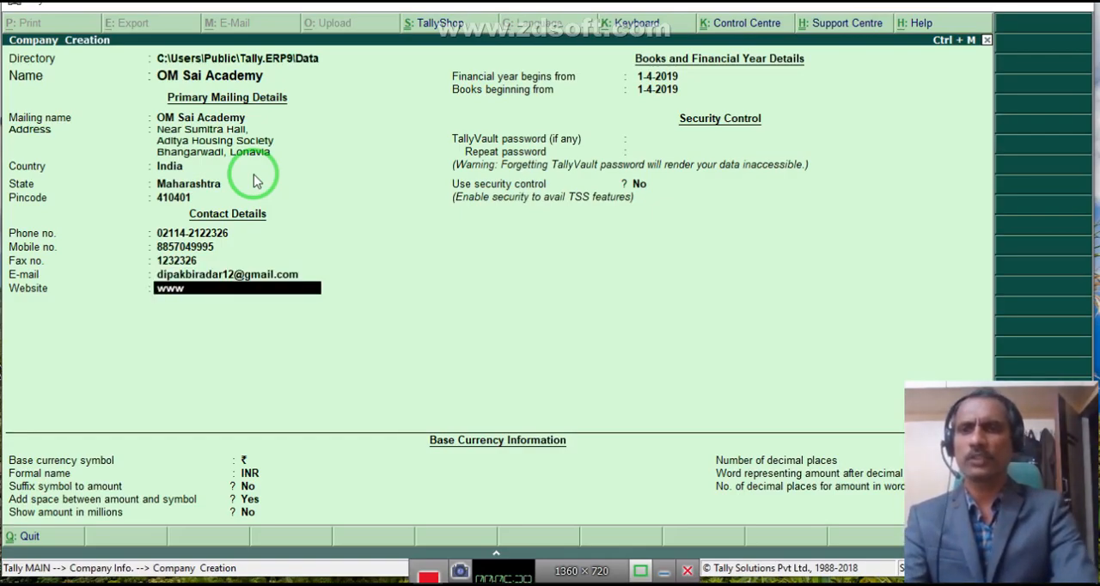
text(.)
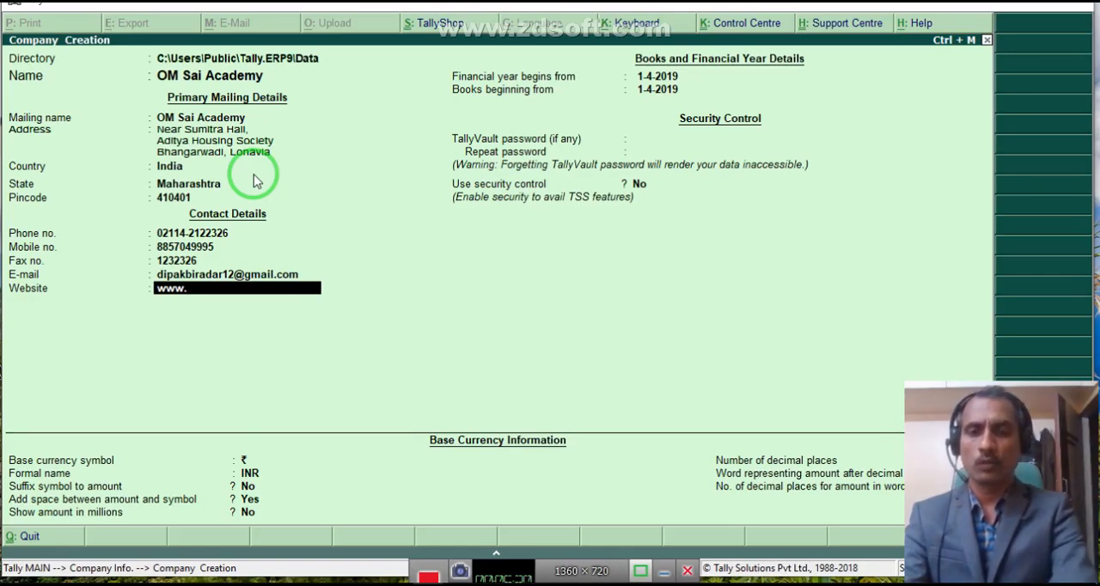
text(omsai)
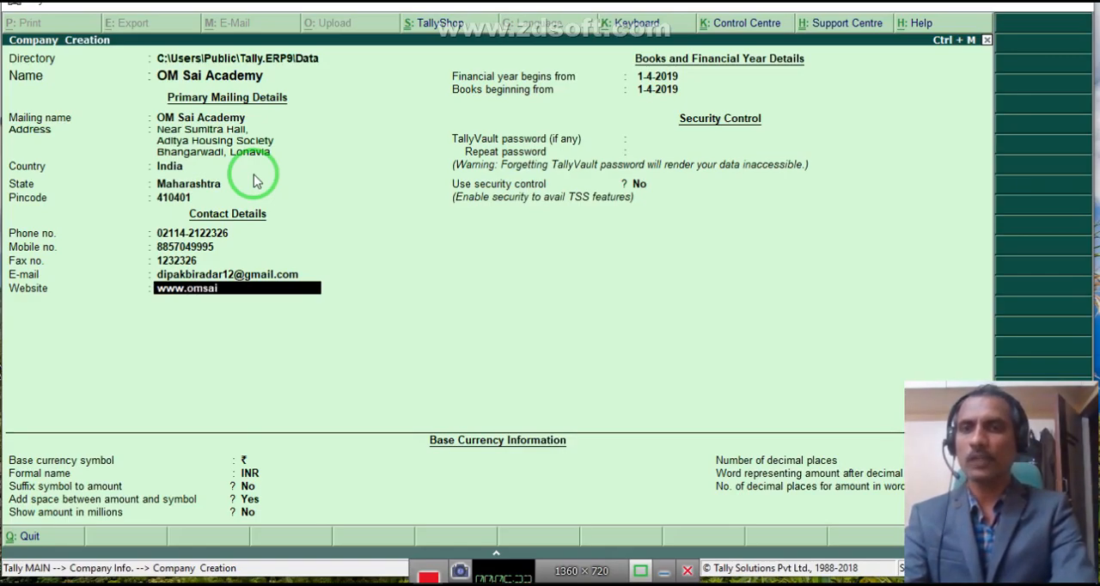
text(acad)
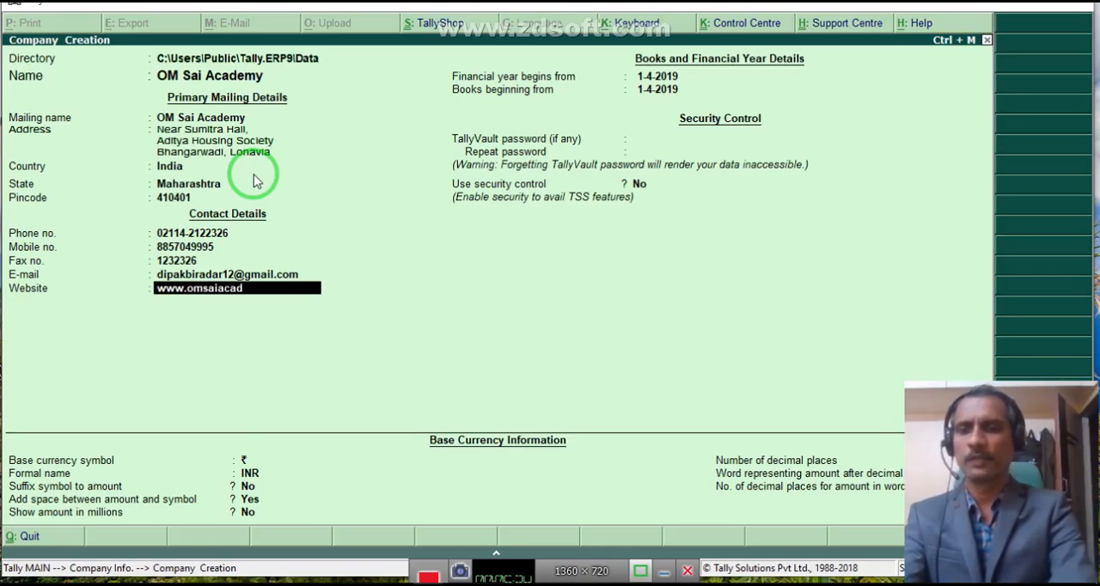
text(emy.c)
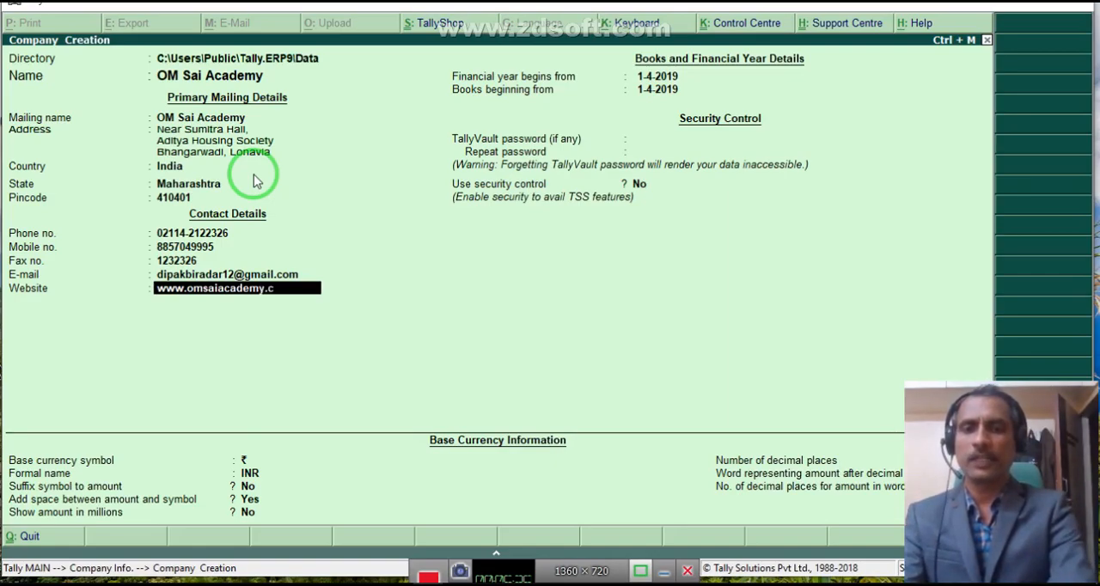
text(om)
key(Return)
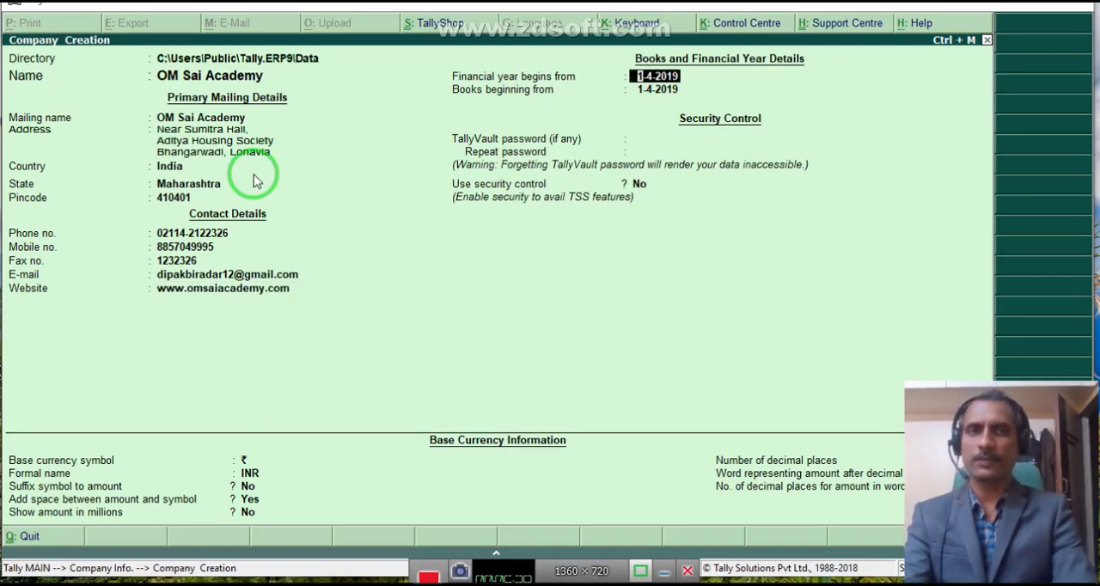
Accept 1-4-2019 for the financial year and books, leave the TallyVault password blank and keep security control at No.
key(Return)
key(Return)
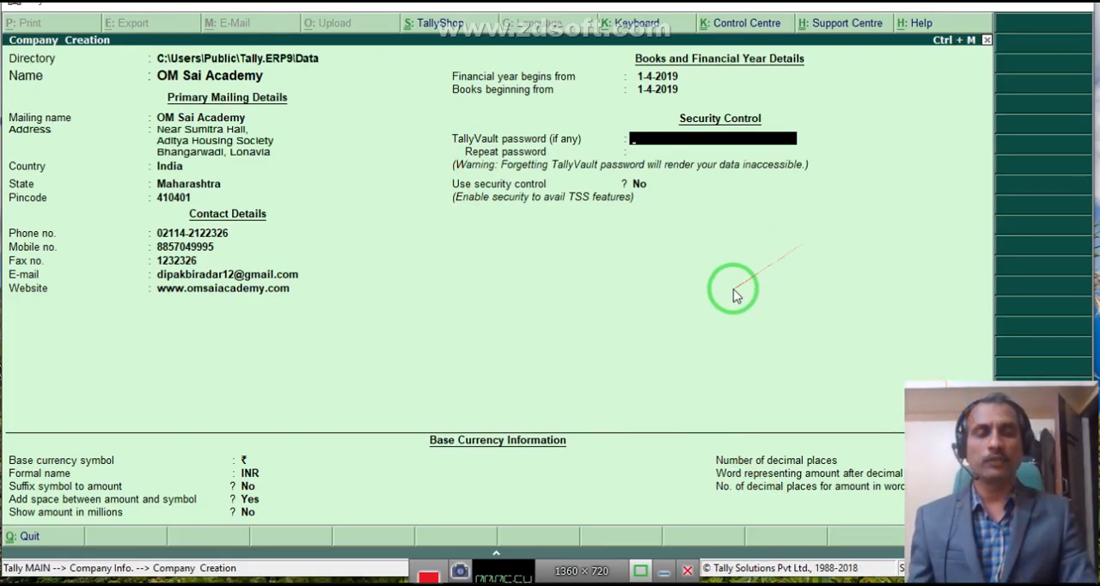
drag(726, 295, 443, 123)
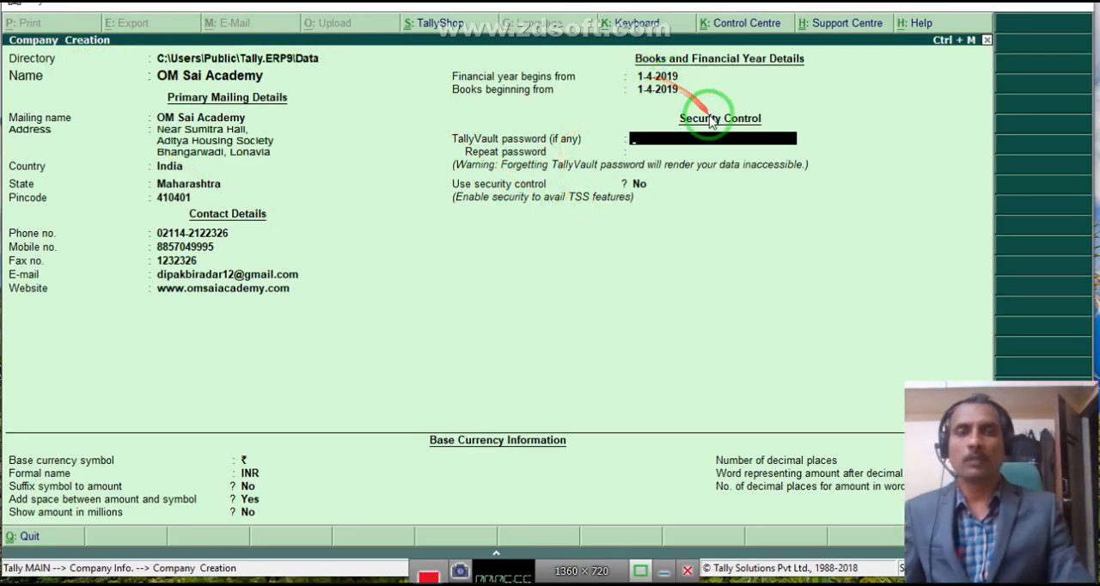
key(Return)
key(Return)
key(Return)
key(Return)
key(Return)
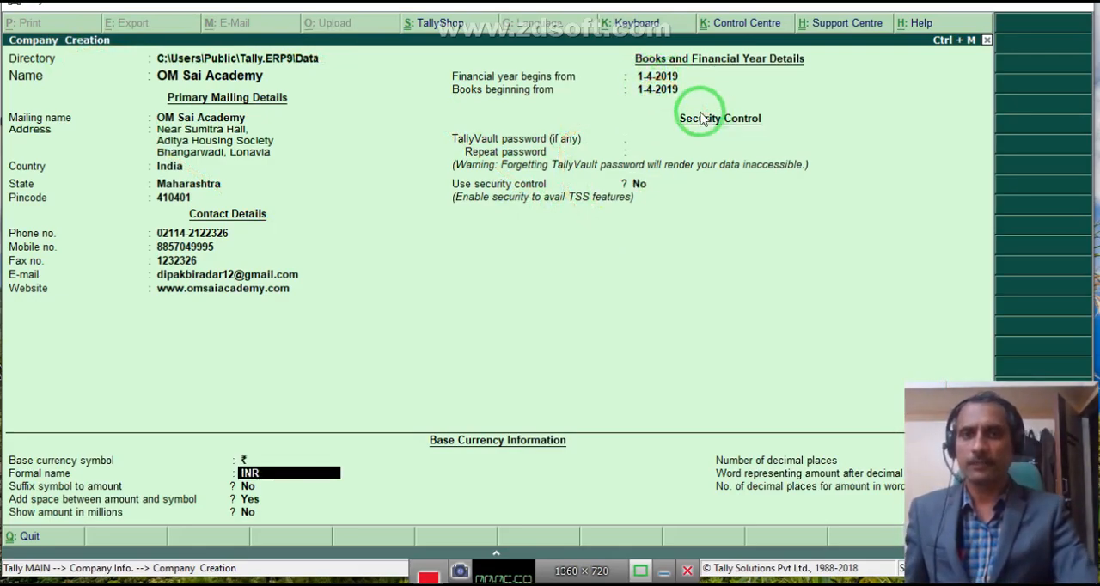
Accept the default base currency settings with formal name INR and save the new company.
key(Return)
key(Return)
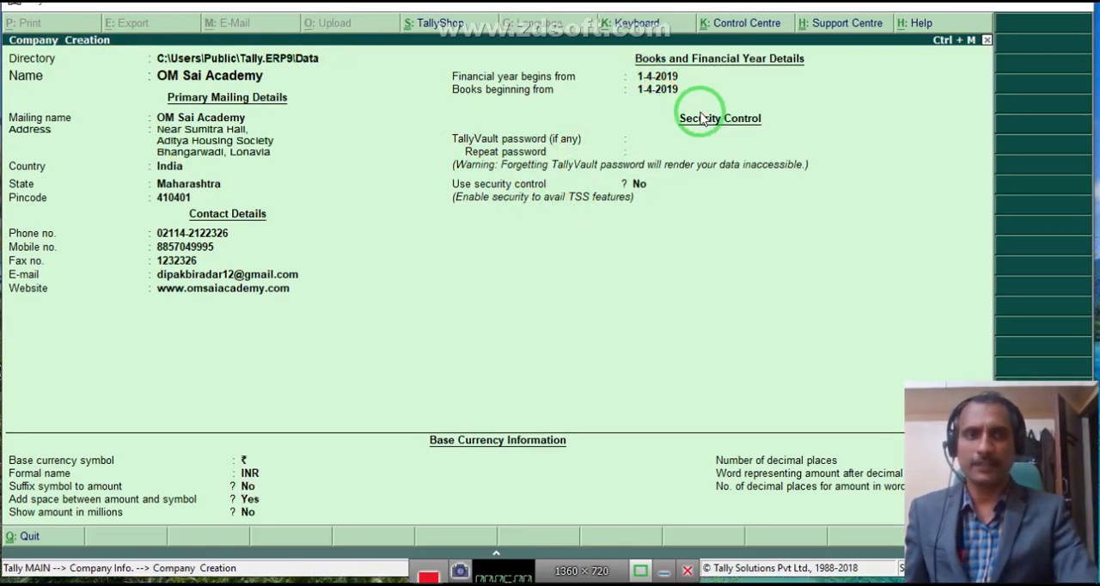
key(Return)
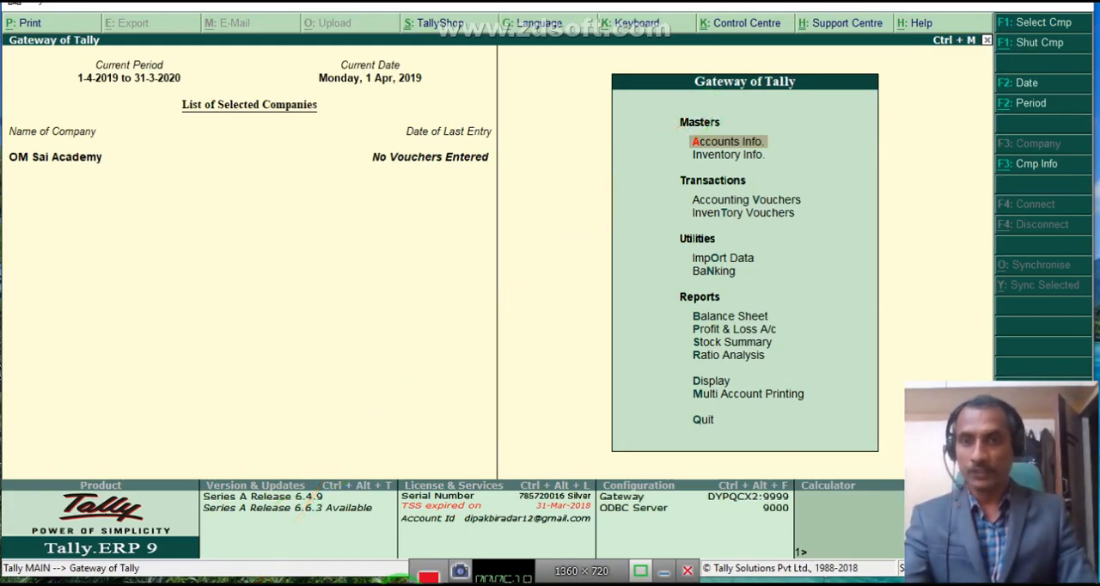
Switch to the textbook PDF and examine the Step 2 company creation form on page 8.
click(338, 584)
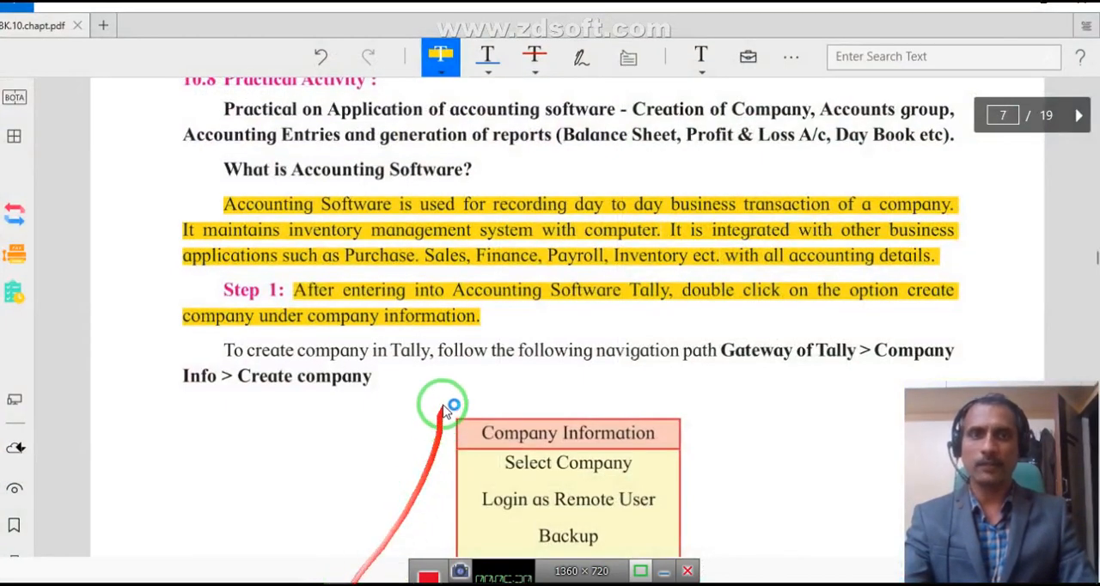
scroll(378, 258, down, 3)
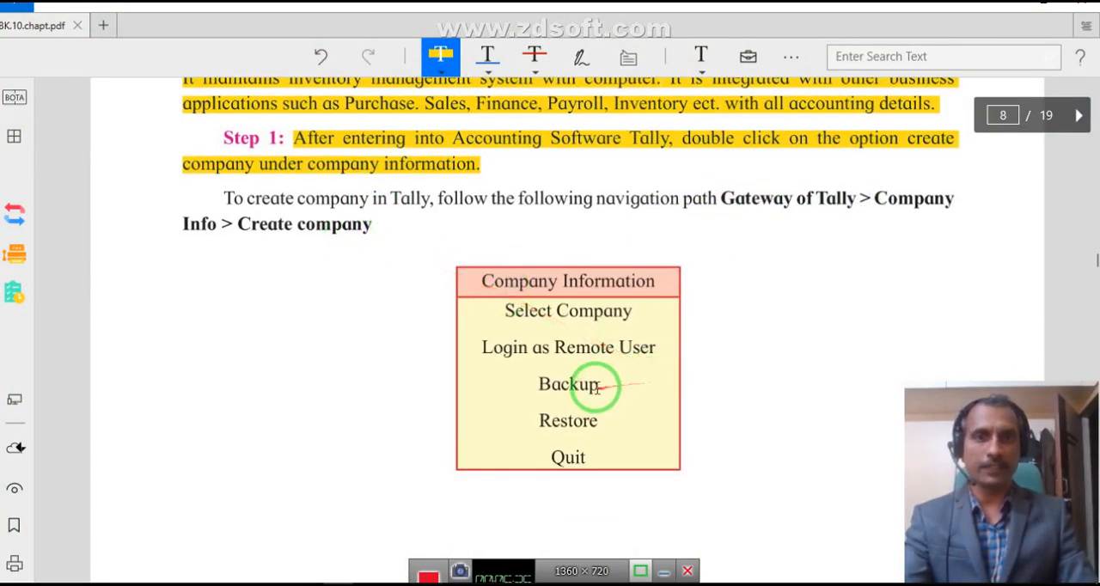
scroll(560, 342, down, 12)
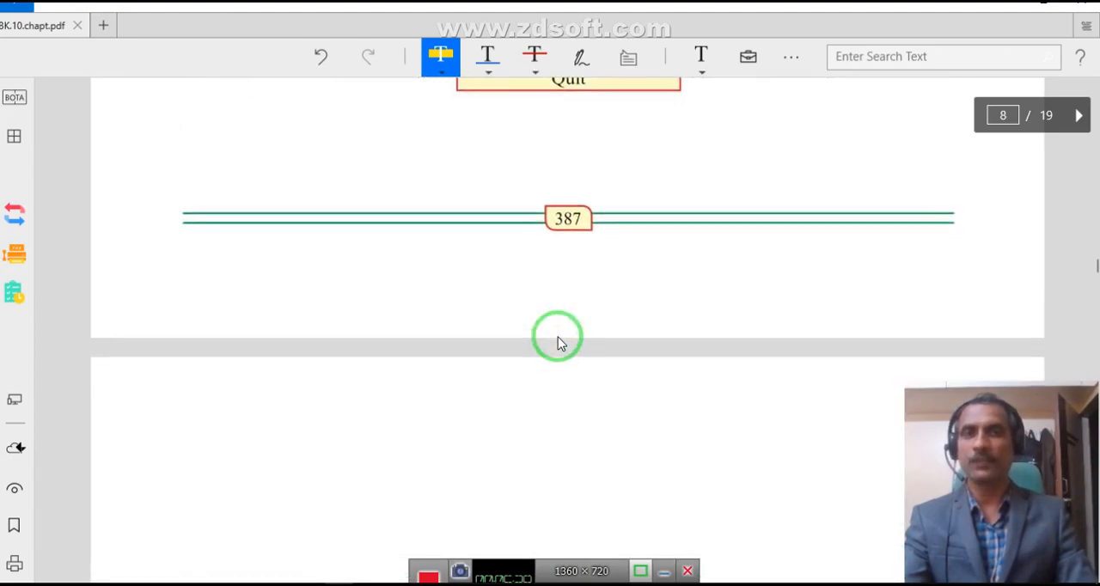
scroll(508, 309, down, 5)
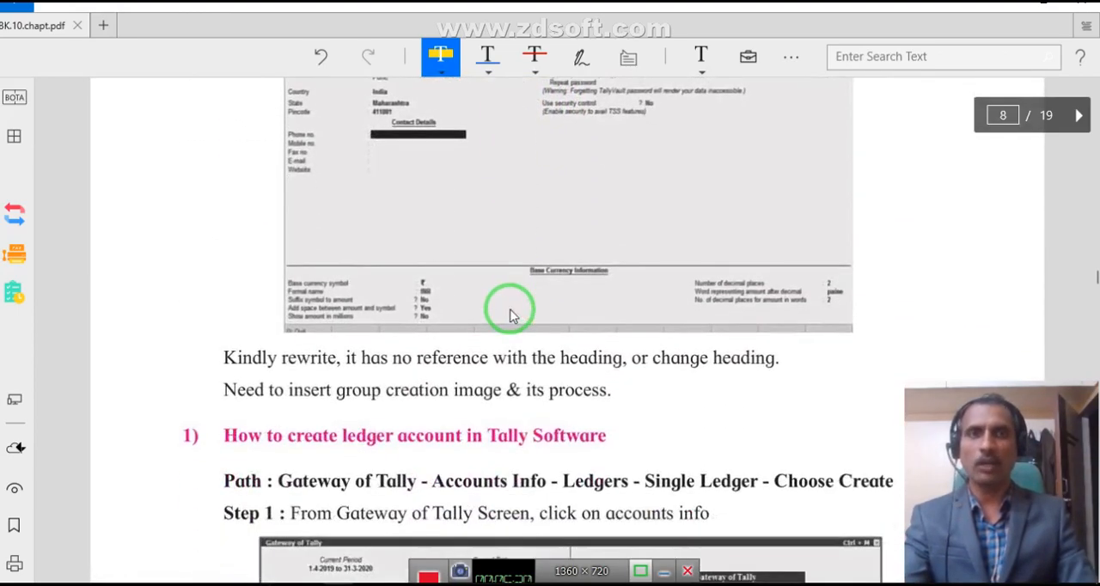
scroll(507, 310, up, 3)
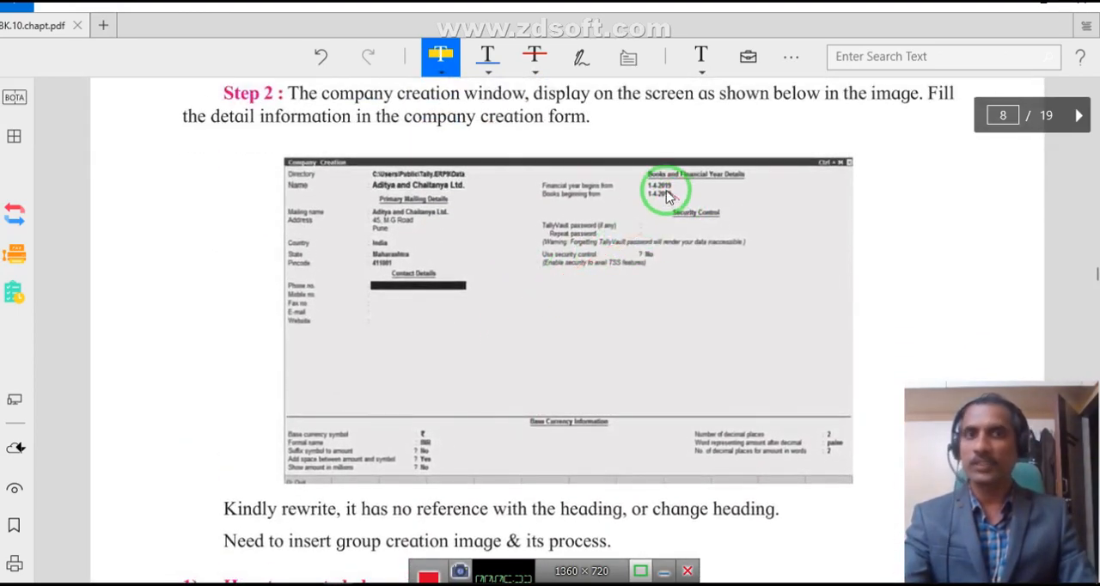
Read the textbook section on creating a ledger account, including its path from Gateway of Tally to Single Ledger Create.
scroll(447, 416, down, 6)
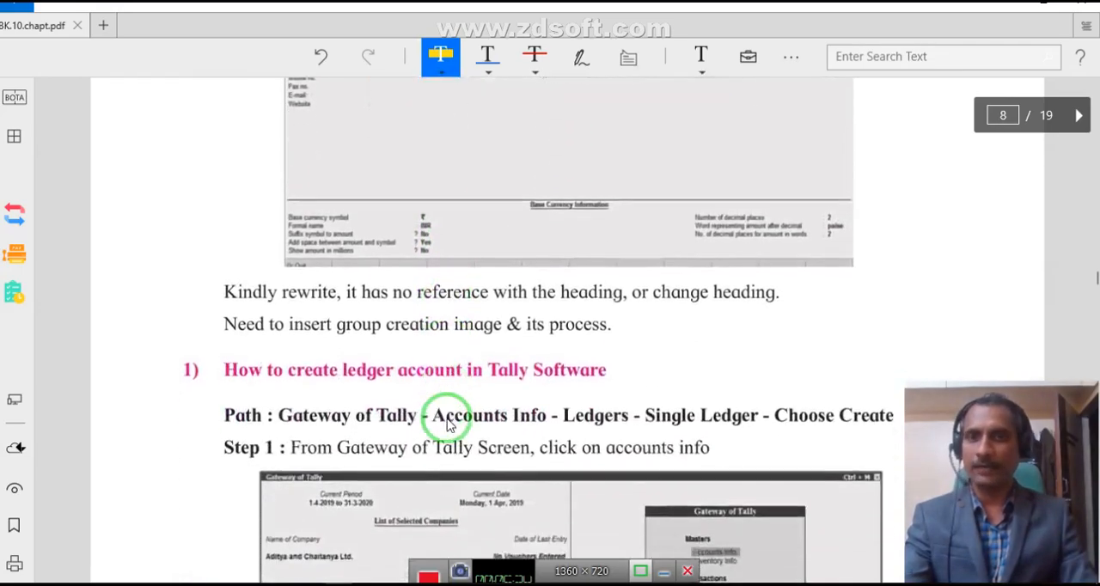
scroll(447, 421, down, 3)
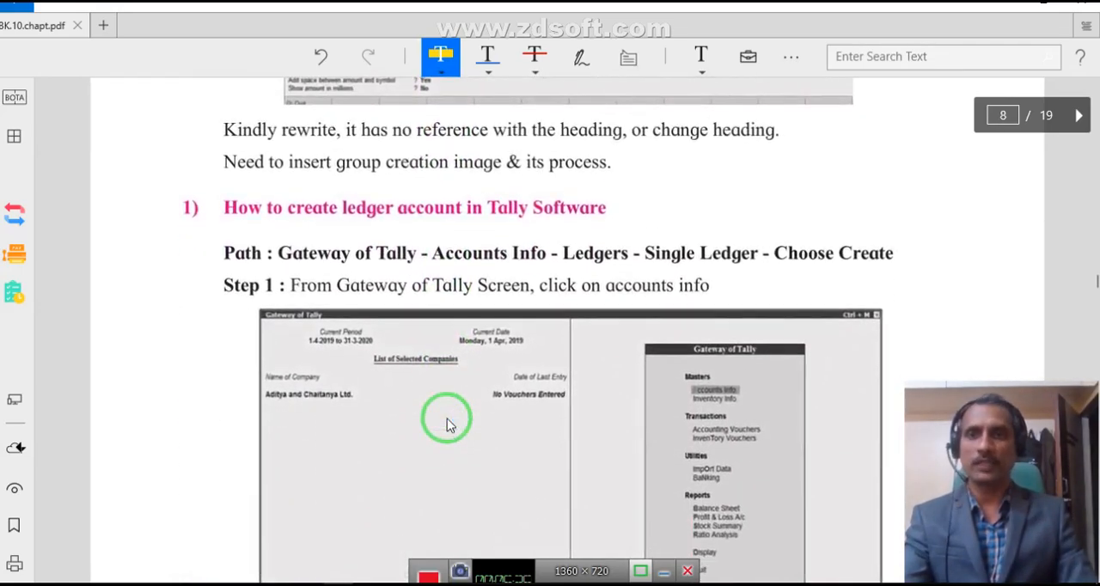
scroll(434, 267, down, 5)
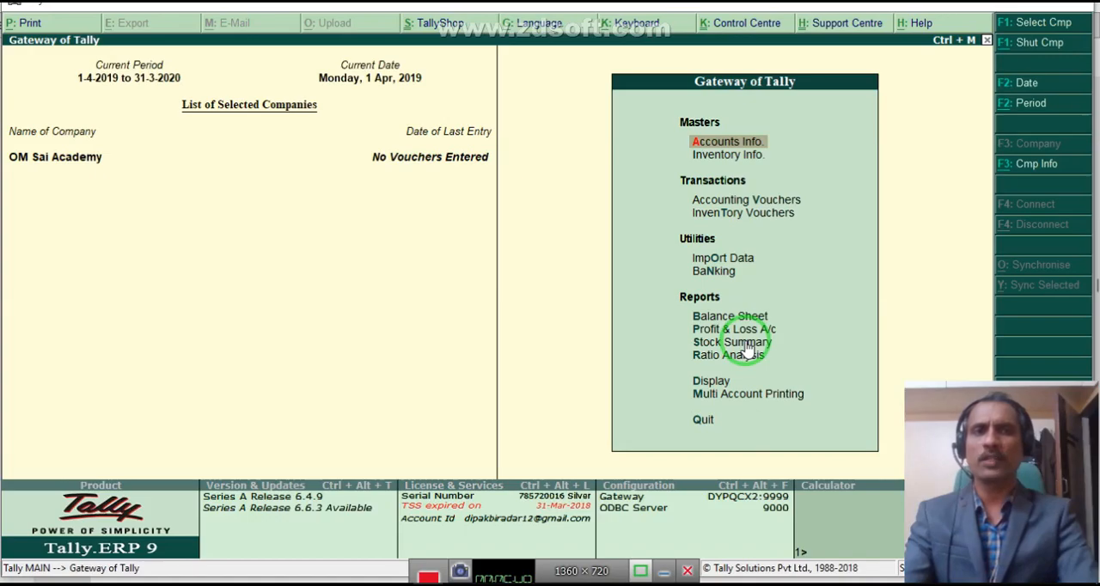
Switch to Tally.ERP 9, view the predefined Cash ledger in alteration mode through Accounts Info and Ledgers, and return to the Ledgers options.
key(Return)
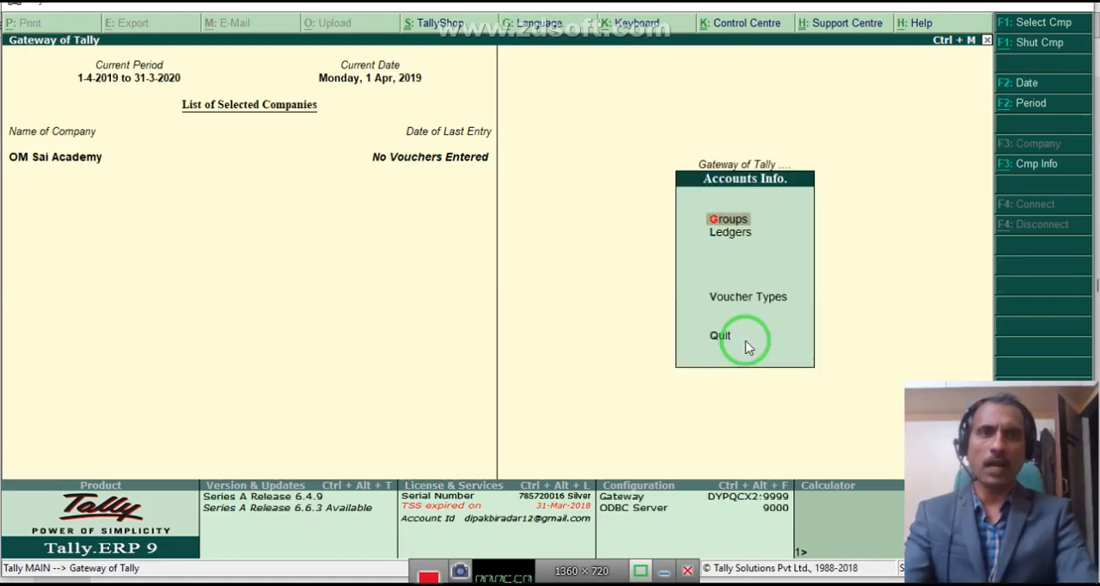
key(Down)
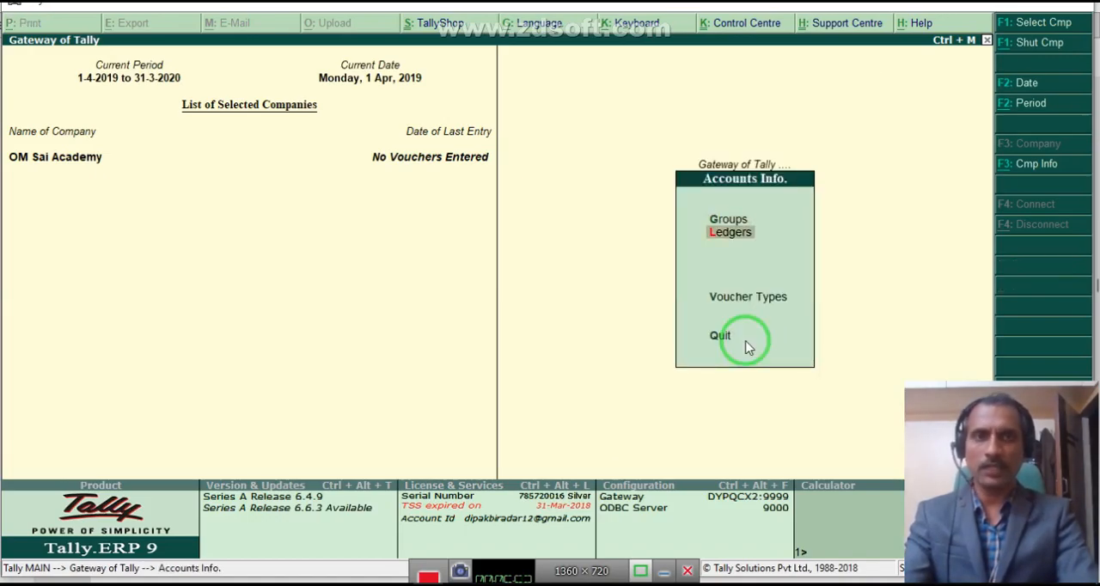
key(Return)
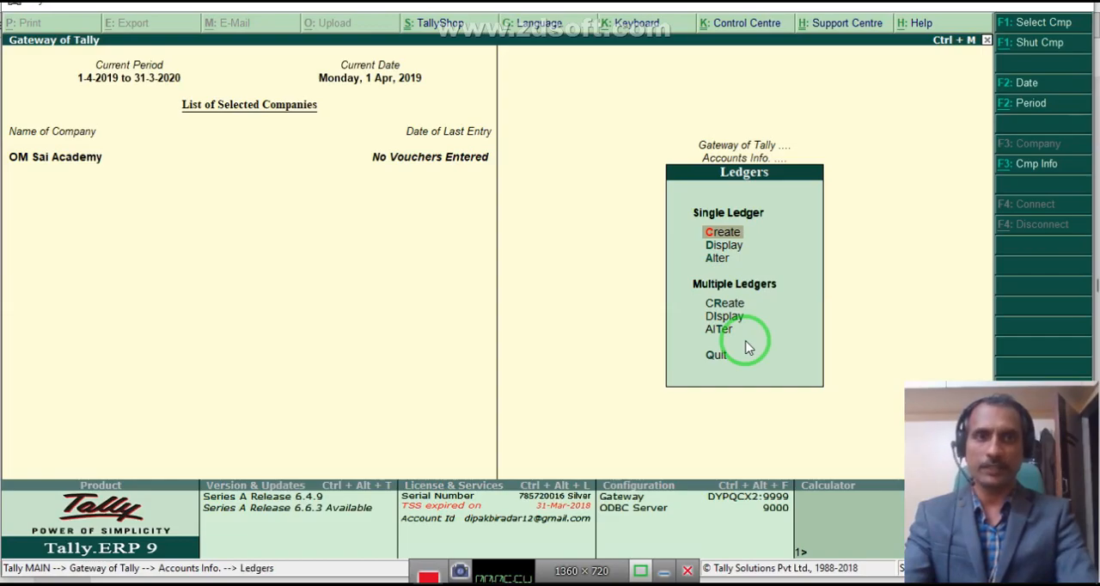
key(Down)
key(Down)
key(Return)
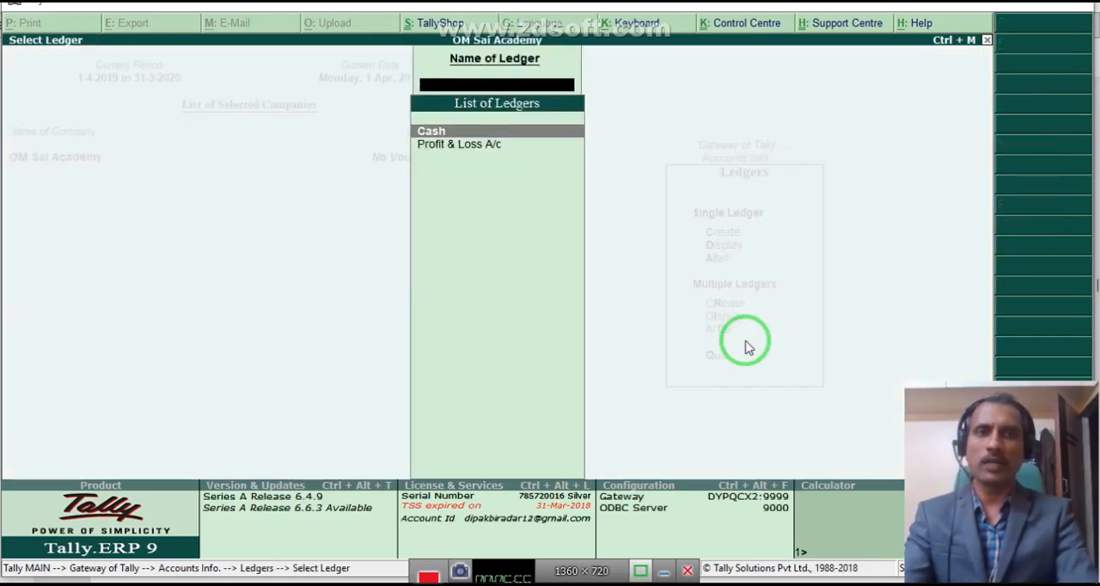
key(Return)
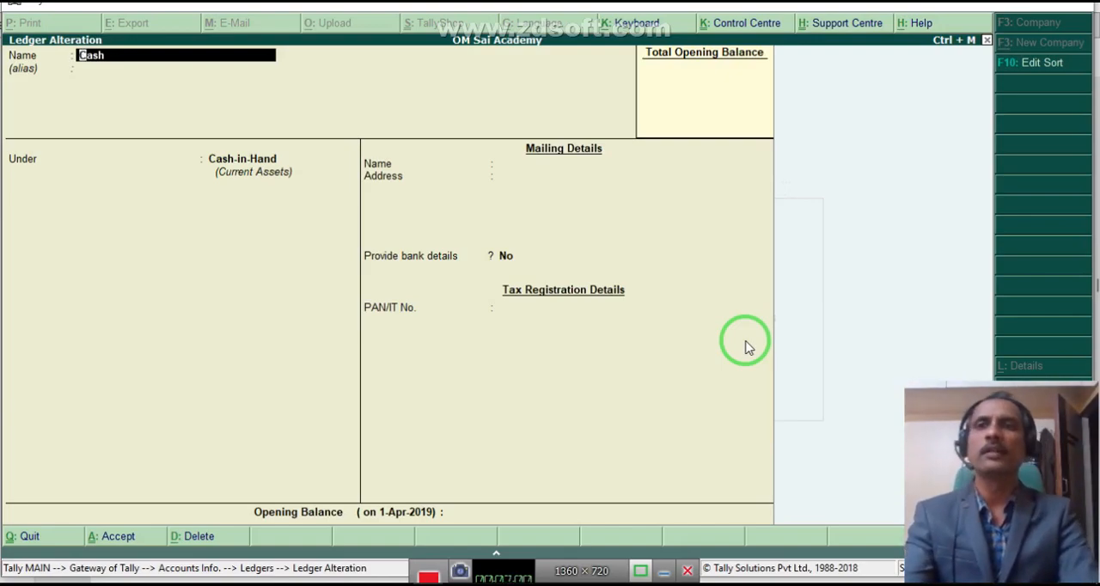
key(Escape)
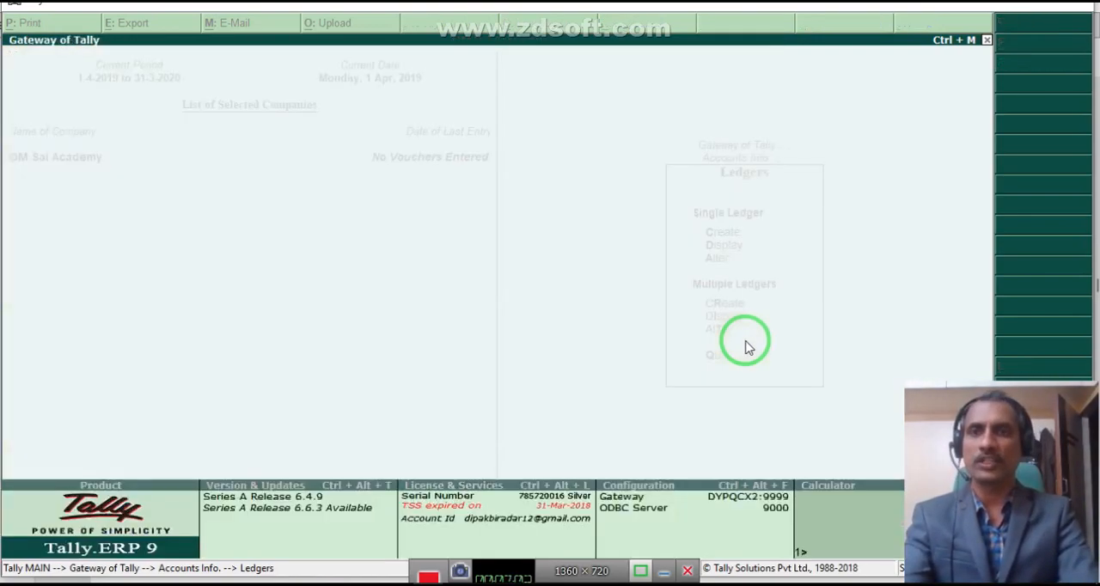
key(Escape)
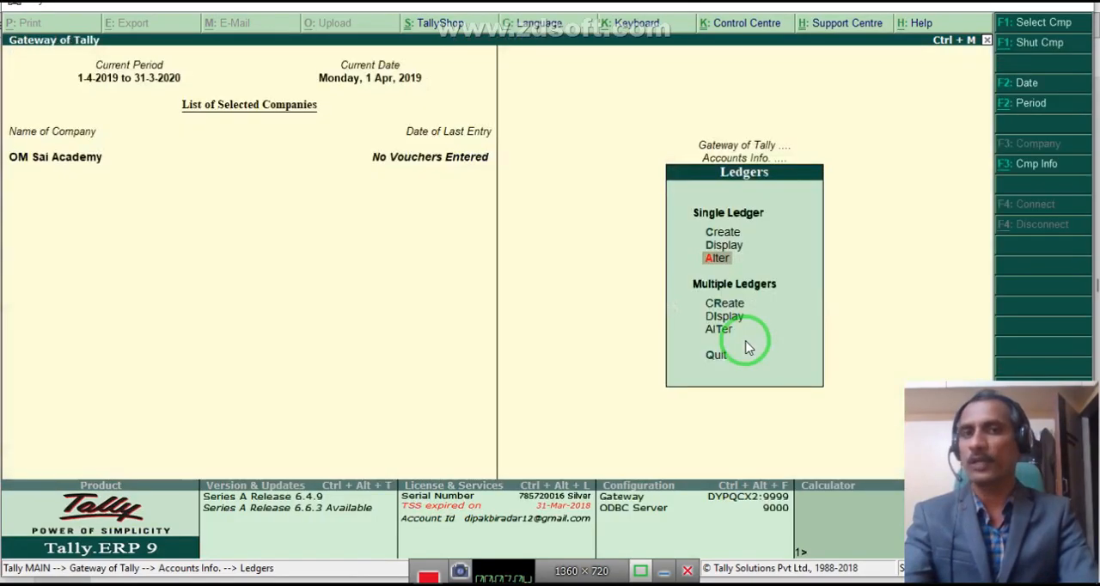
Open a blank Ledger Creation form for a single ledger.
key(Up)
key(Up)
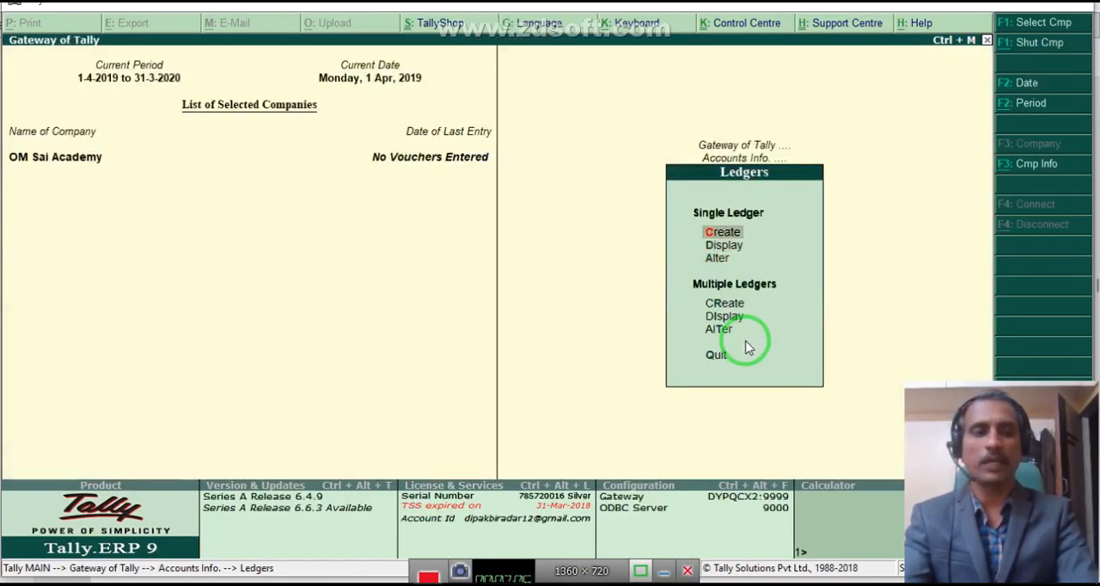
key(Return)
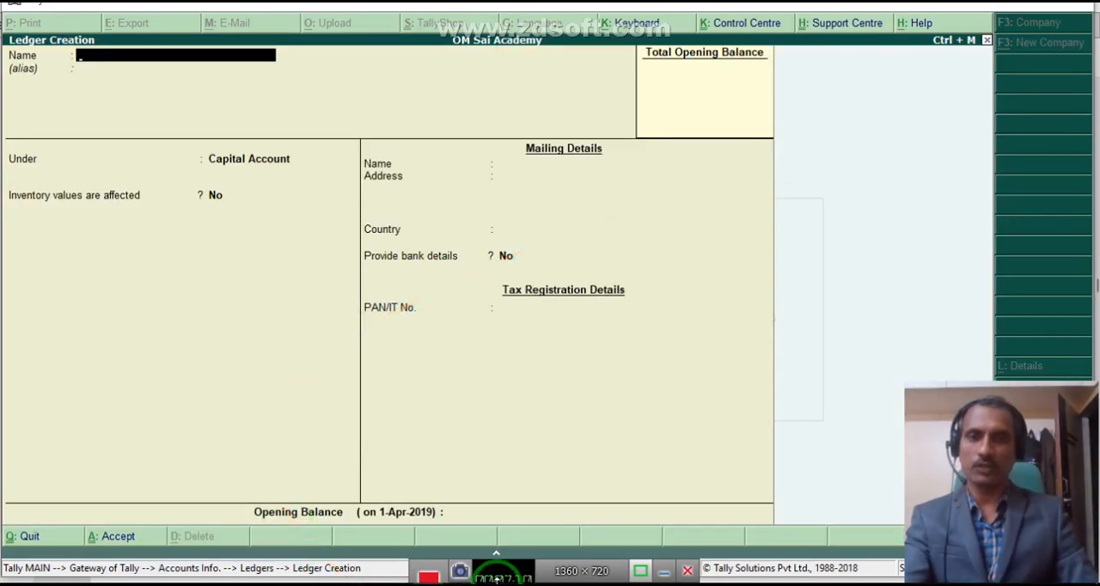
drag(496, 580, 501, 558)
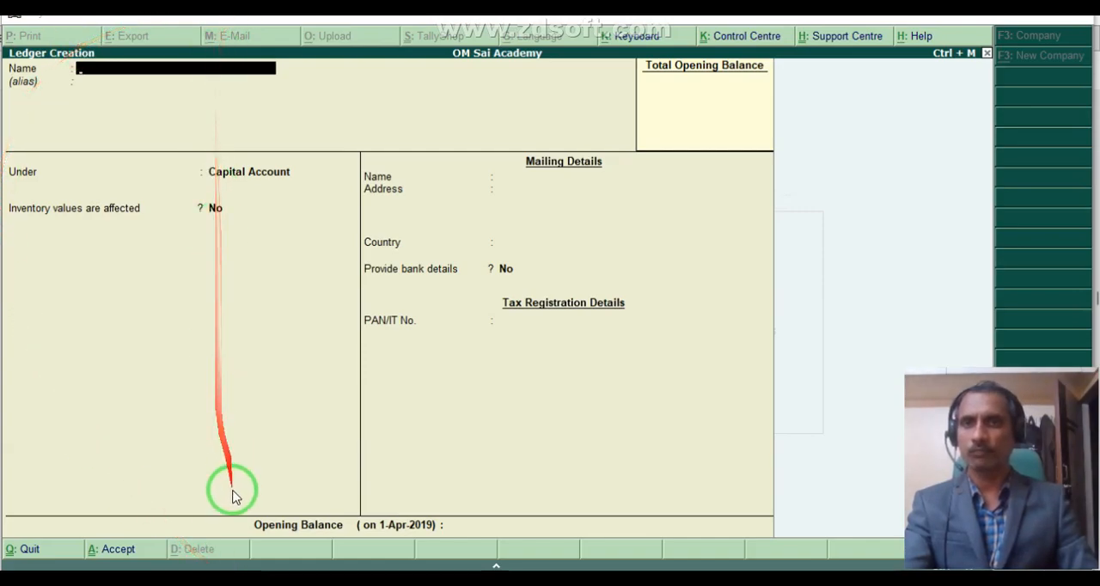
Switch to the Excel workbook with the receipt and contra transactions and show its window maximized.
click(243, 583)
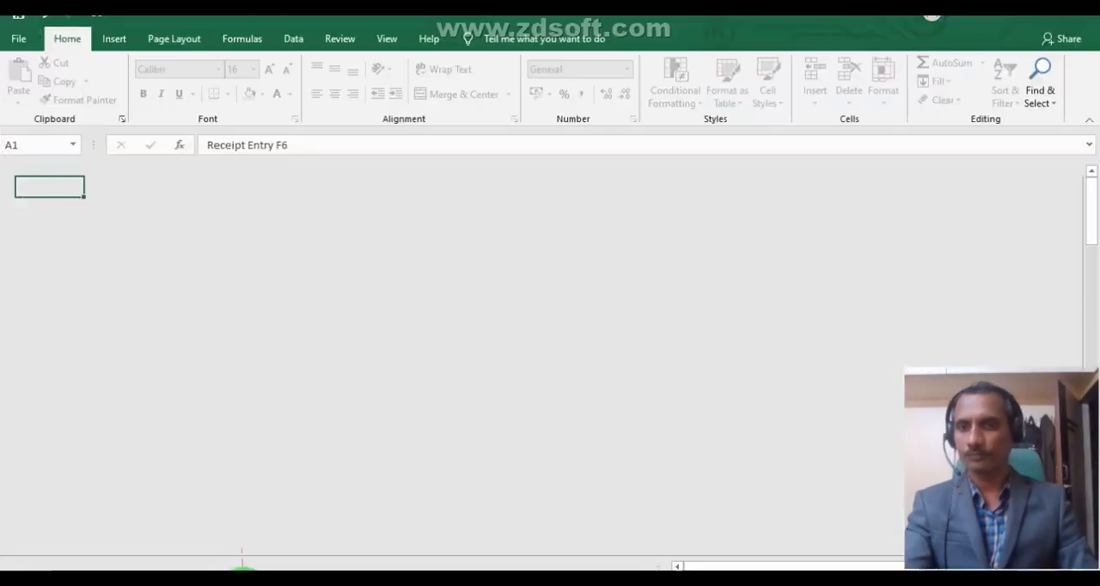
click(1015, 21)
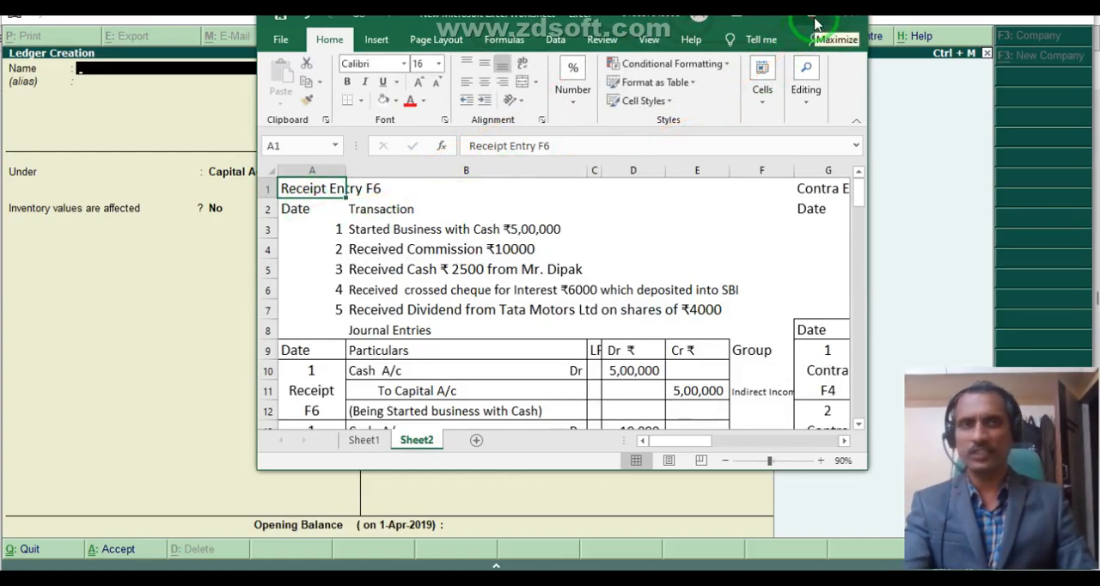
click(814, 24)
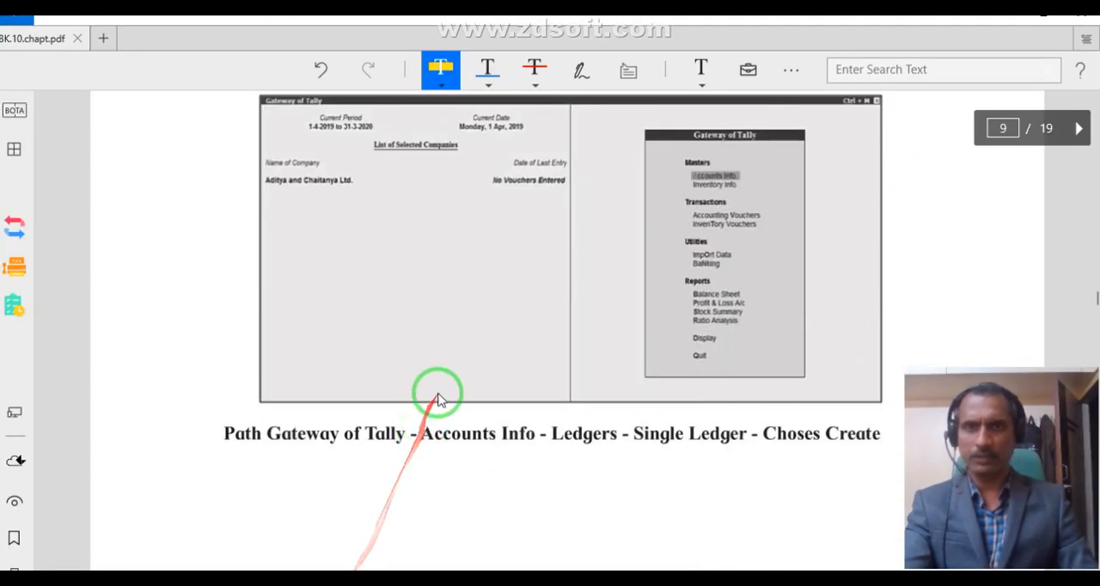
Switch to the textbook PDF and examine the voucher creation example, the Voucher Types table and the start of Exercise 10 on pages 9 and 10.
scroll(432, 396, down, 5)
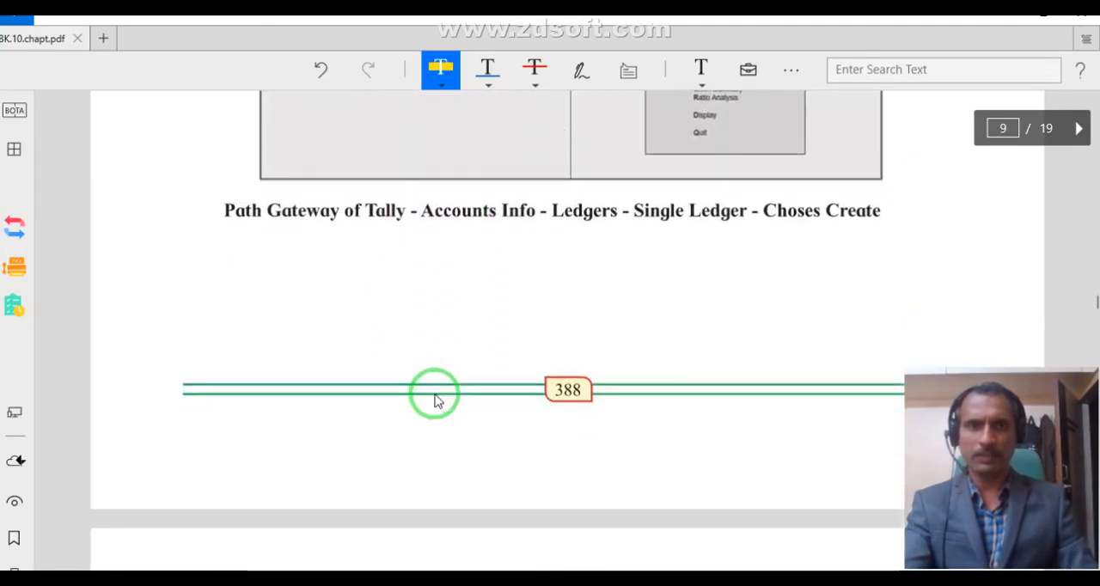
scroll(433, 399, down, 10)
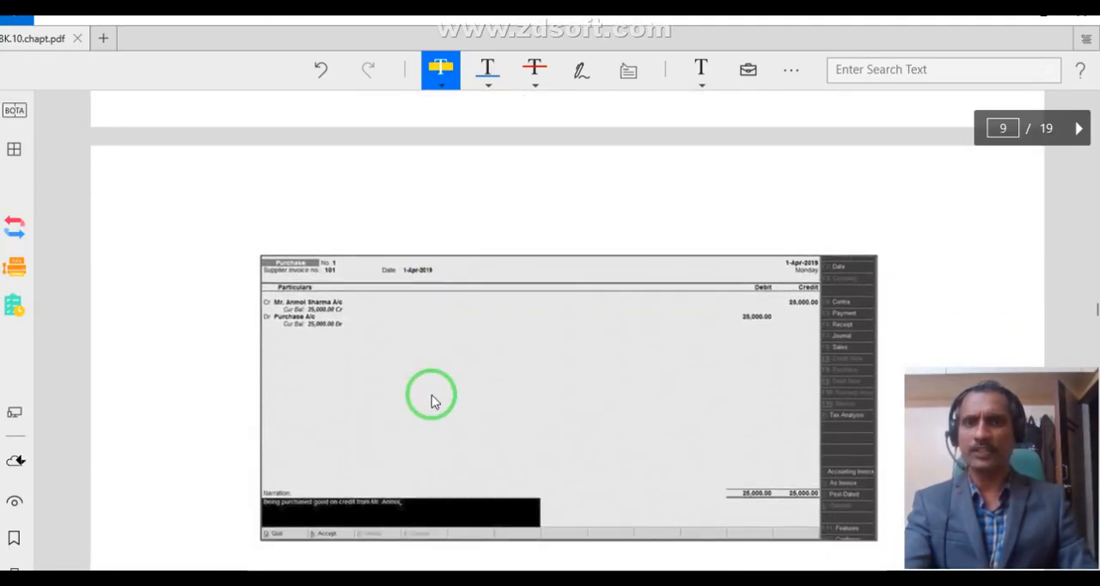
scroll(429, 404, down, 4)
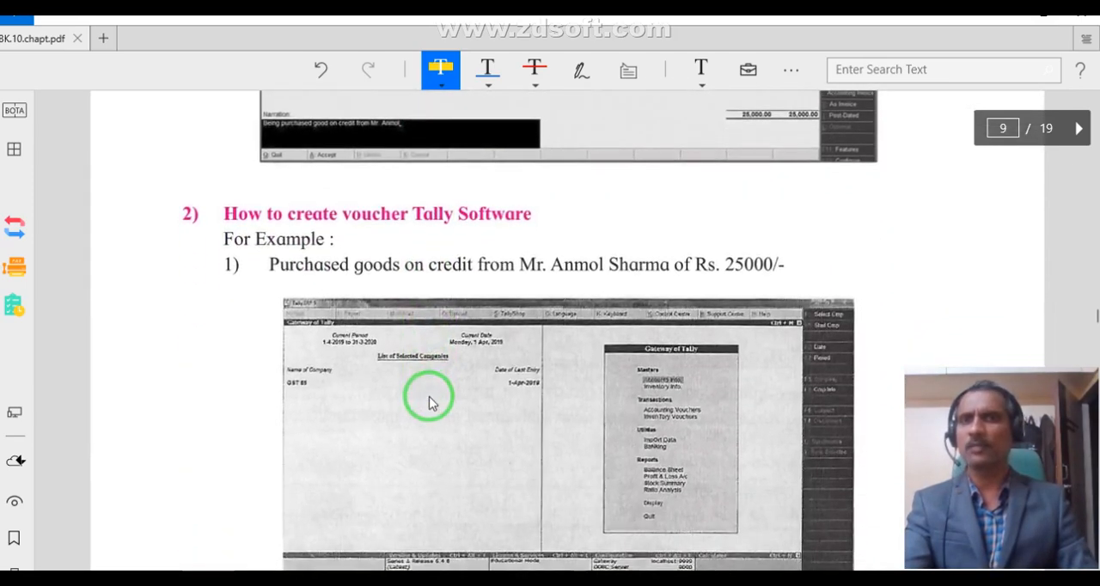
scroll(432, 402, down, 7)
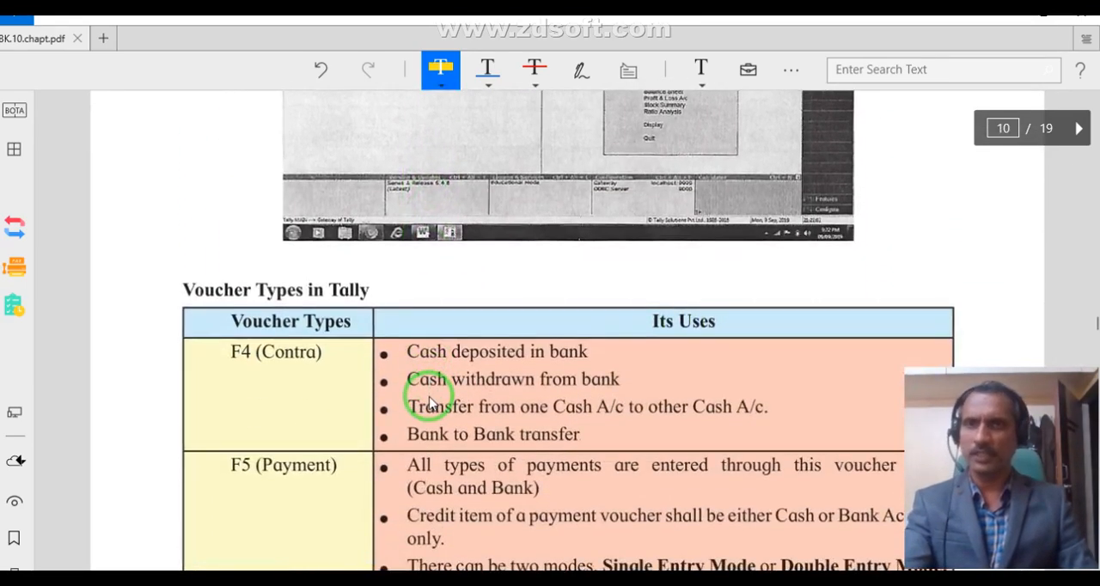
scroll(429, 399, down, 7)
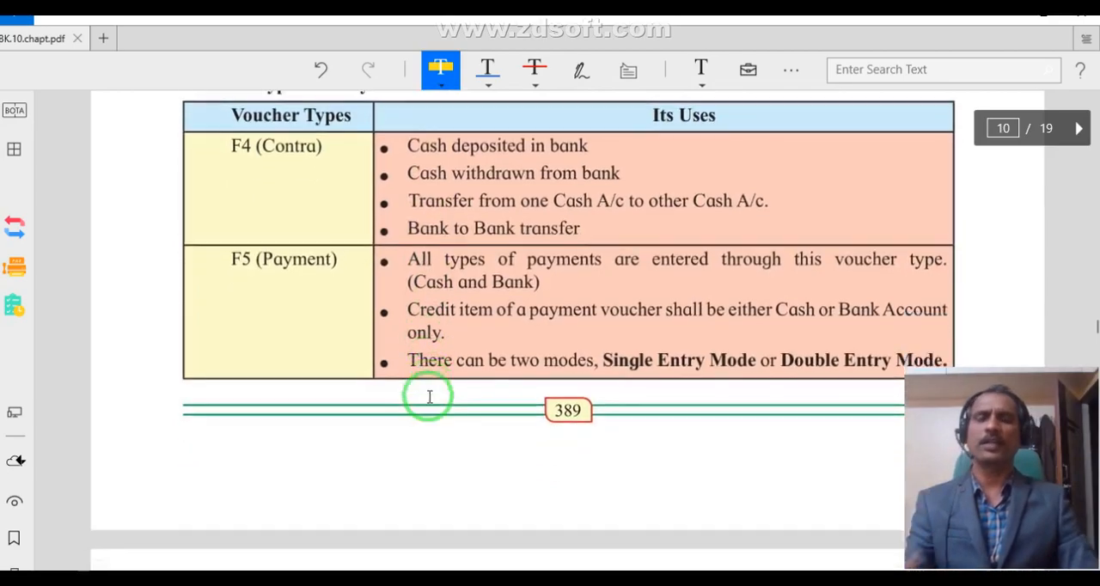
scroll(431, 402, down, 3)
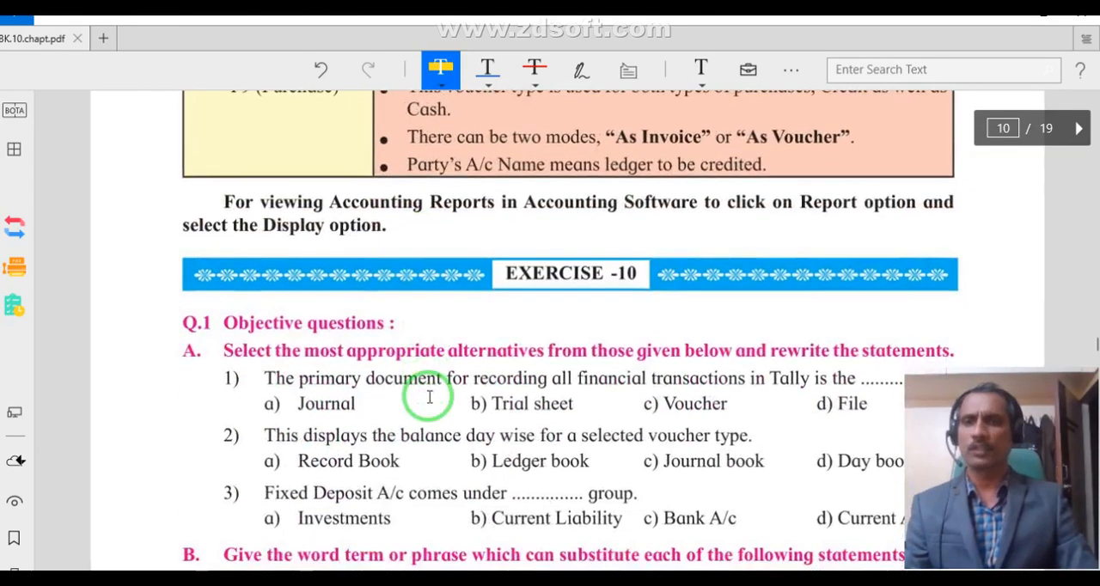
scroll(429, 397, up, 5)
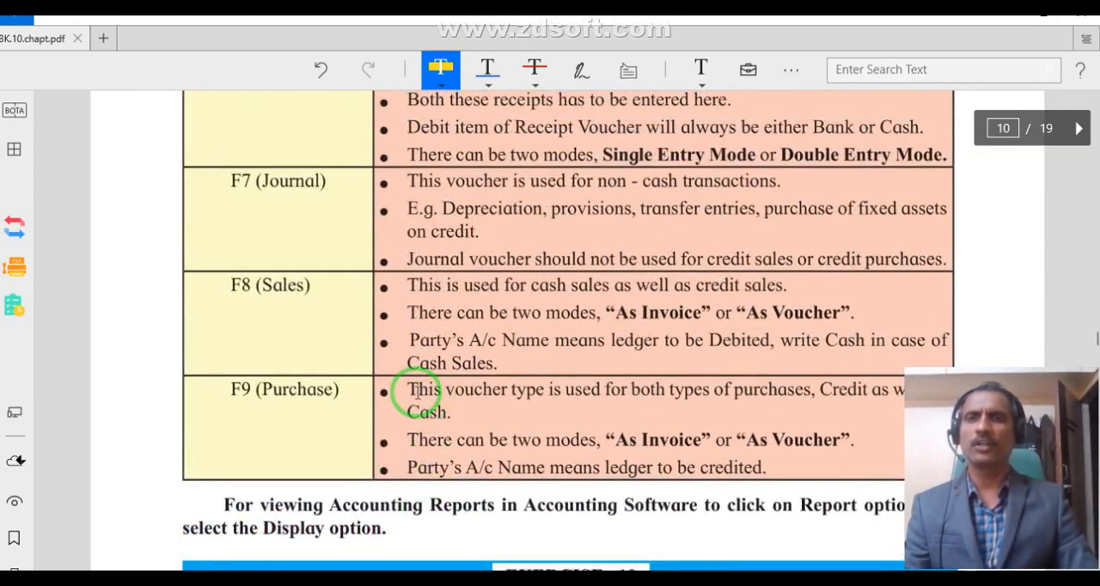
scroll(410, 393, down, 8)
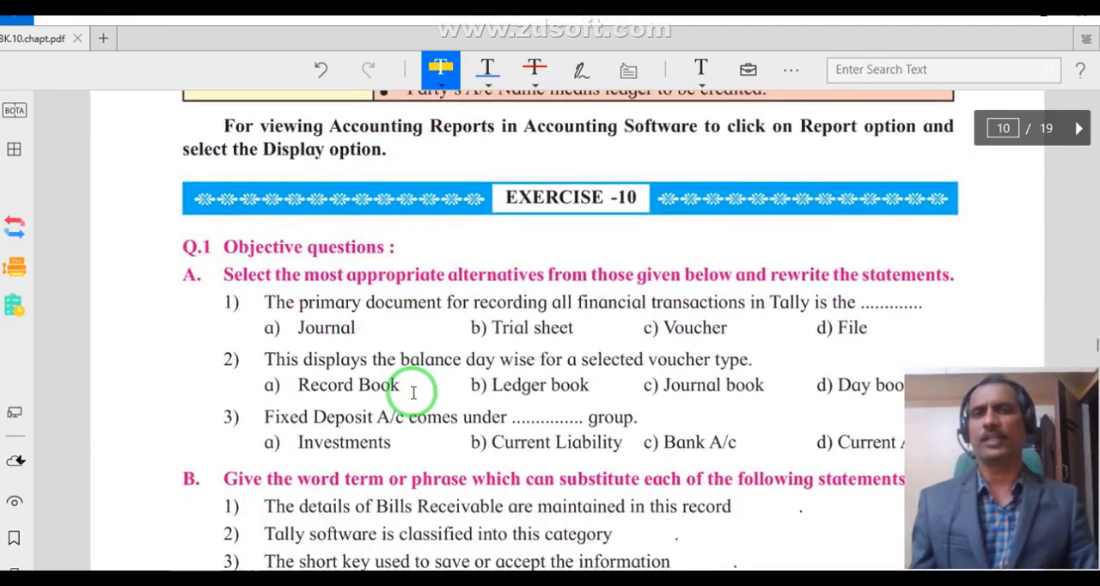
scroll(417, 387, up, 4)
scroll(410, 390, up, 3)
mouse_move(405, 372)
mouse_down()
mouse_move(373, 290)
mouse_move(504, 496)
mouse_up()
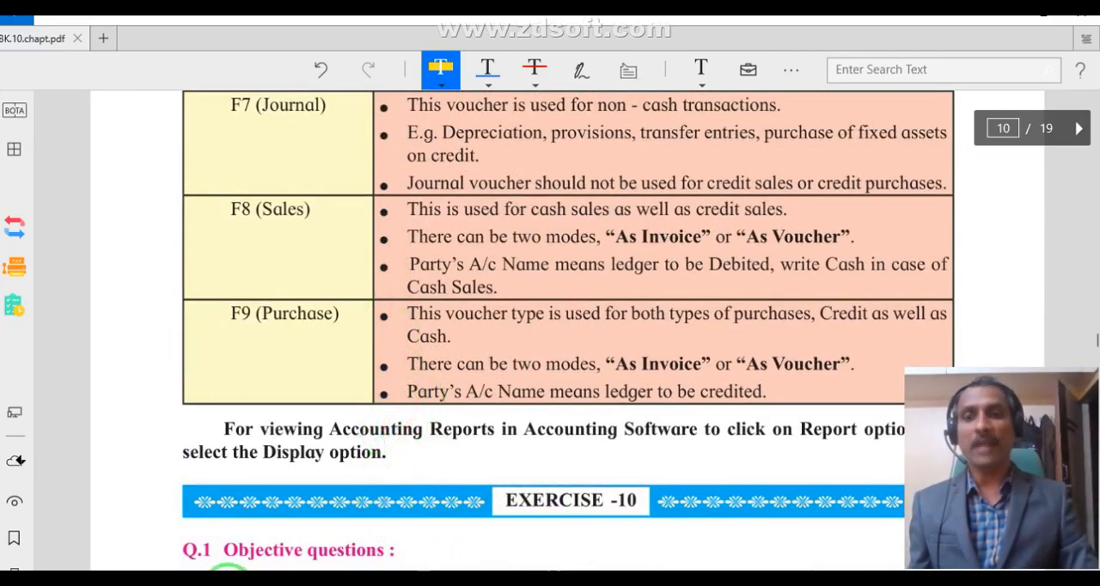
Check the Receipt Entry transactions in the Excel sheet, and return to the PDF's Voucher Types table at F4 (Contra) and F5 (Payment).
click(250, 579)
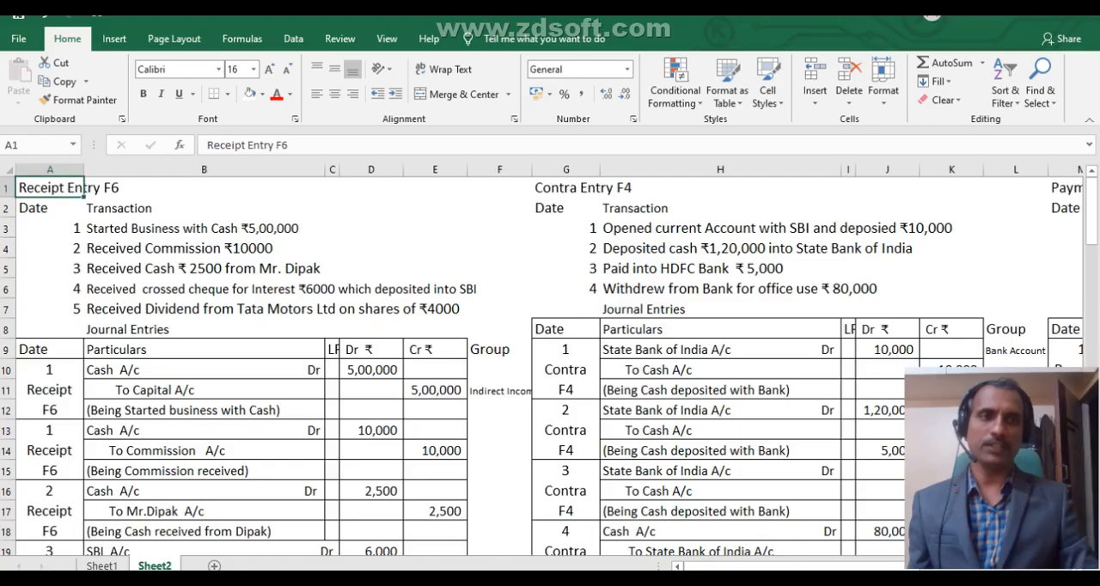
click(238, 211)
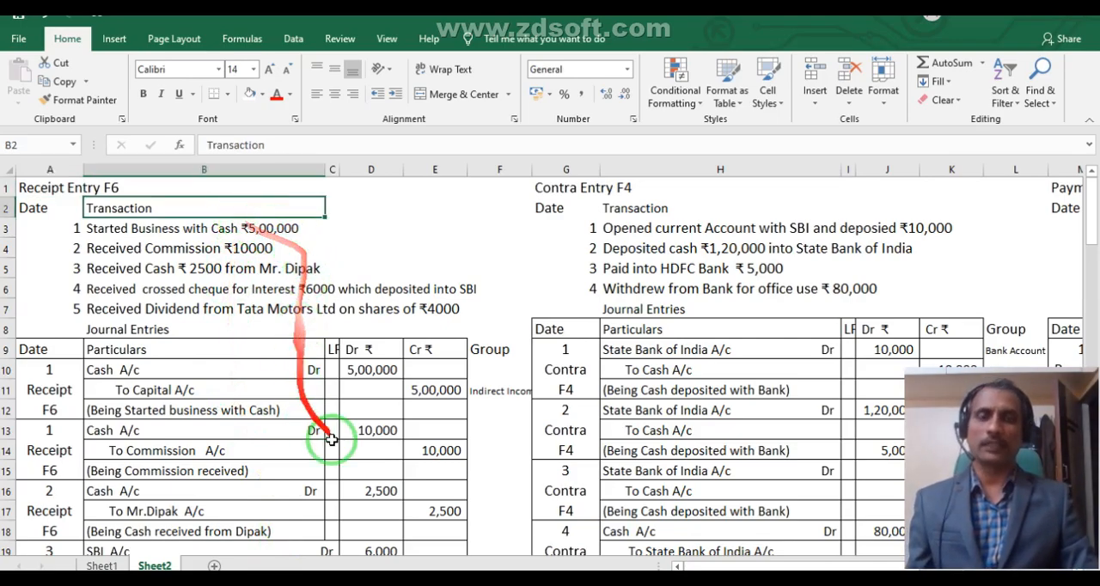
click(343, 579)
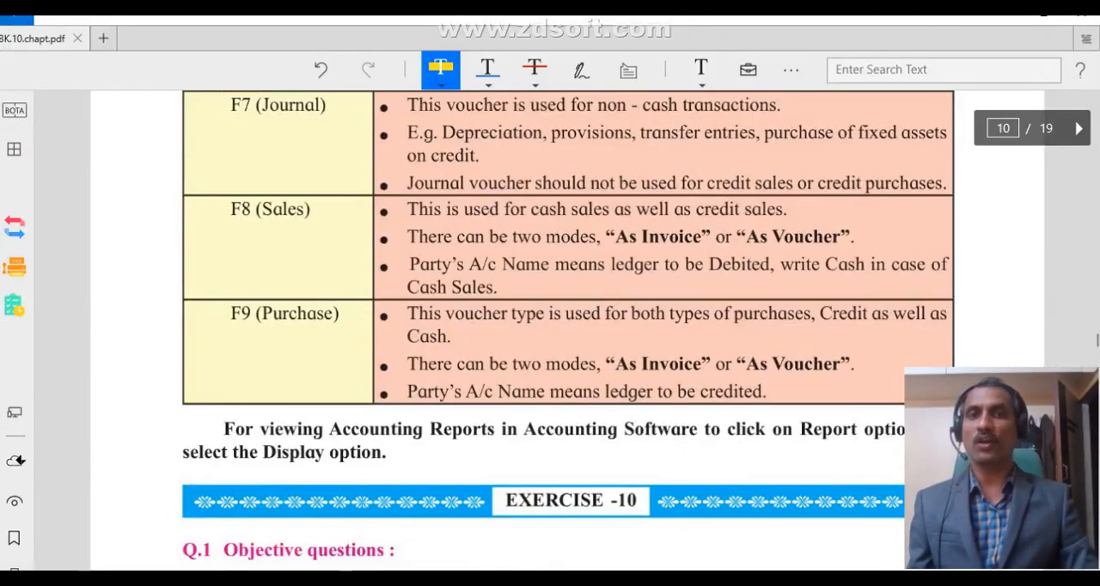
scroll(424, 313, up, 6)
scroll(421, 314, up, 4)
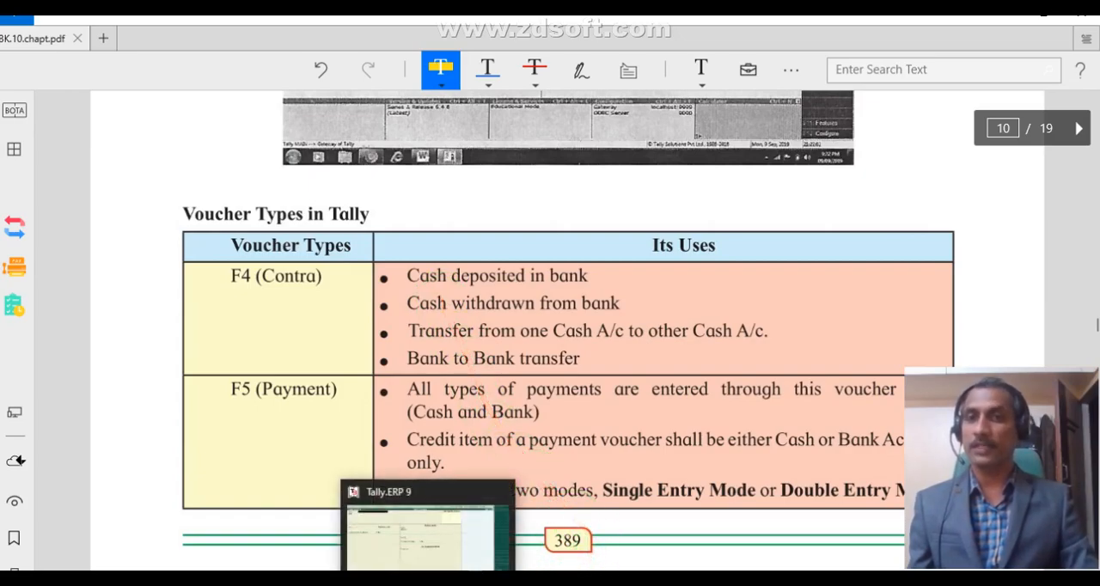
Minimize the PDF, switch back to the Excel sheet and examine the first receipt transaction with its Cash and Capital journal entry and group.
click(426, 579)
click(433, 579)
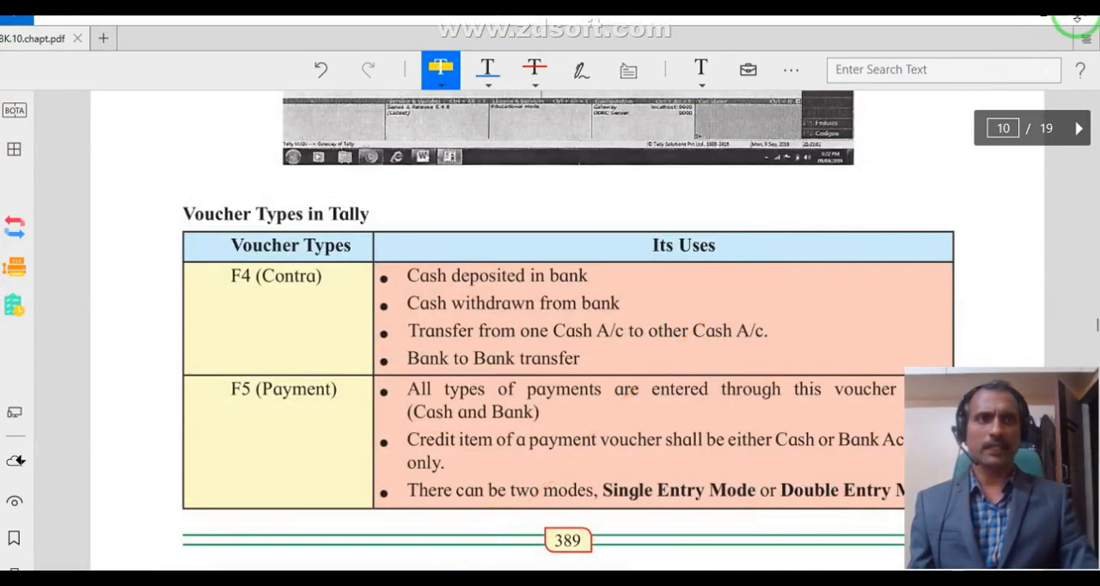
click(1016, 24)
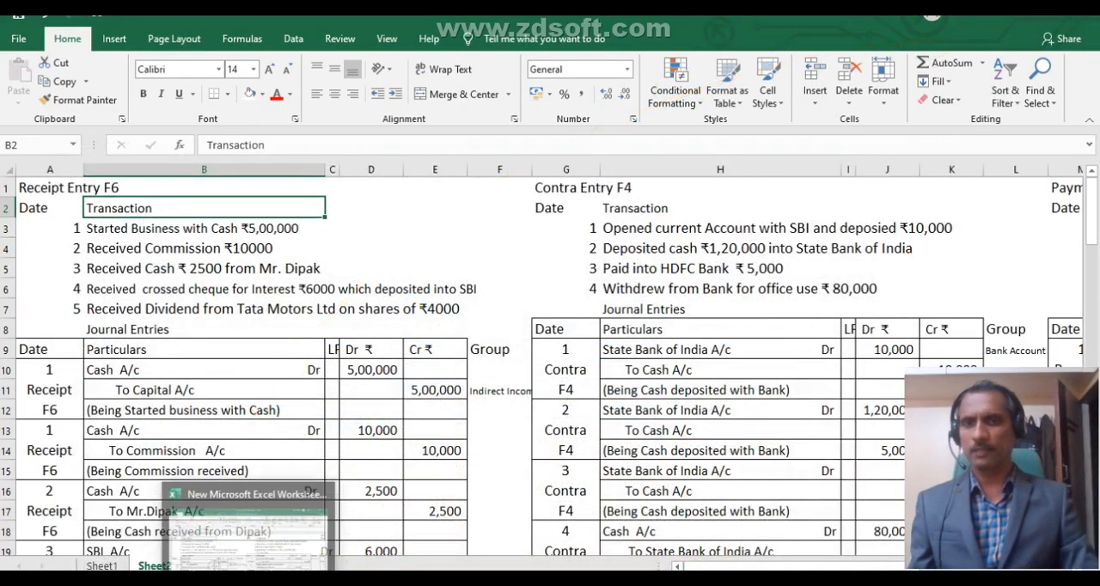
click(262, 550)
click(172, 230)
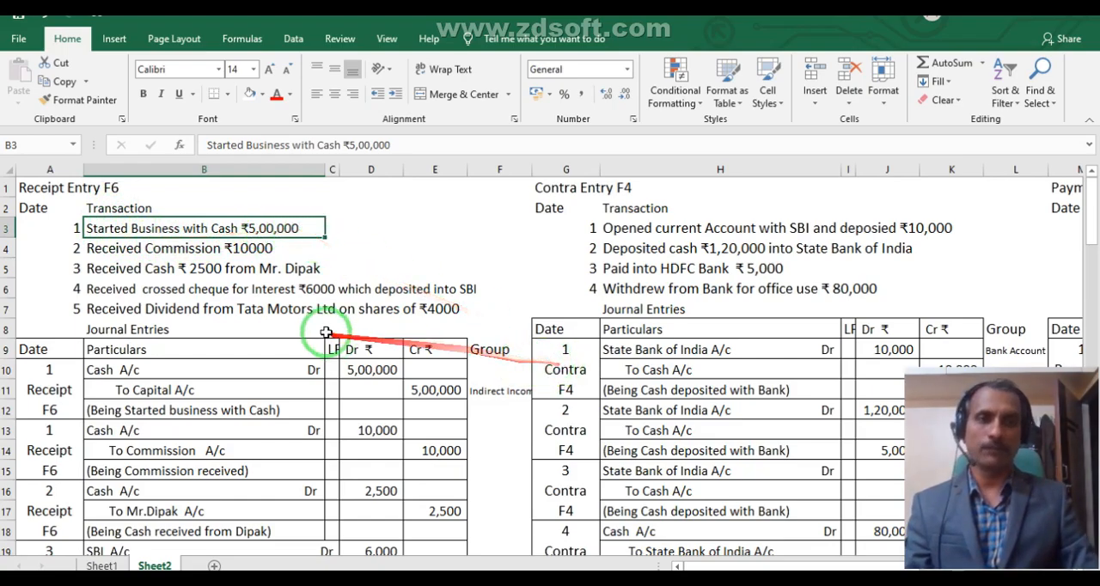
click(158, 375)
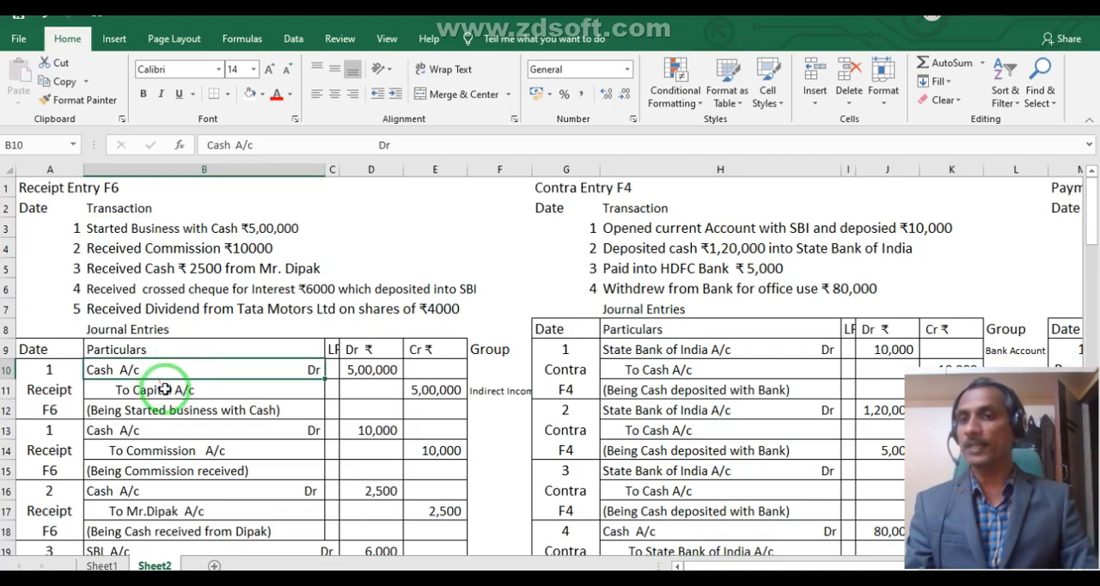
click(170, 393)
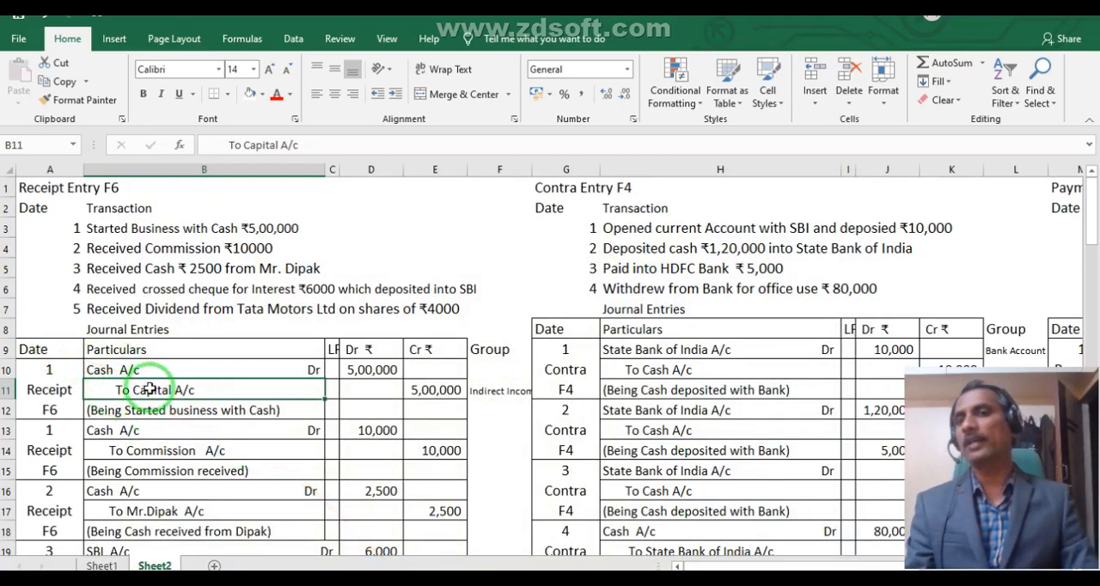
click(472, 393)
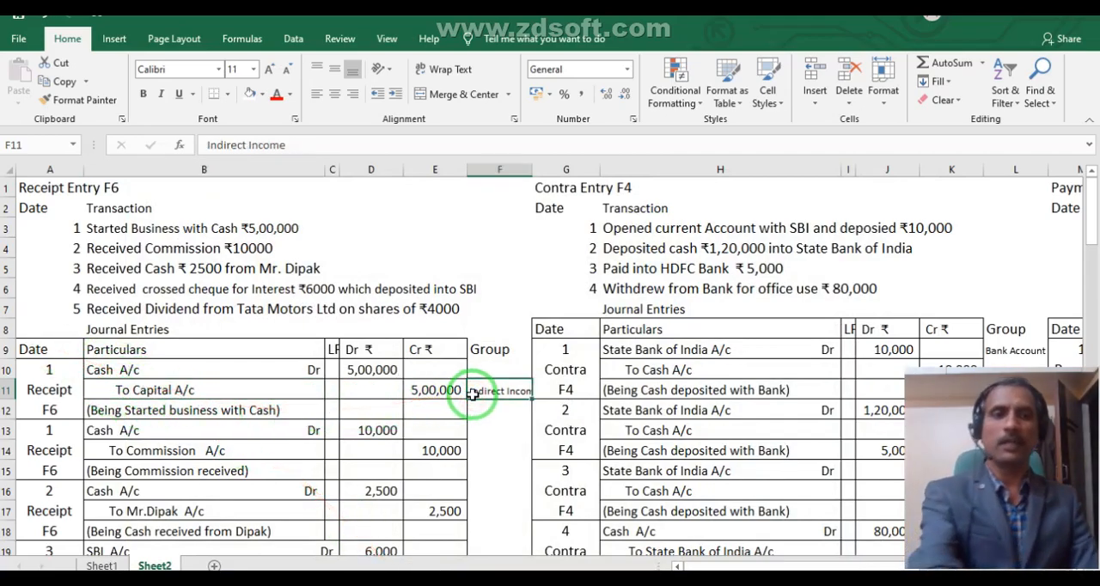
Clear the Indirect Income entry from group cell F11 and switch to the Ledger Creation screen in Tally.ERP 9.
key(Delete)
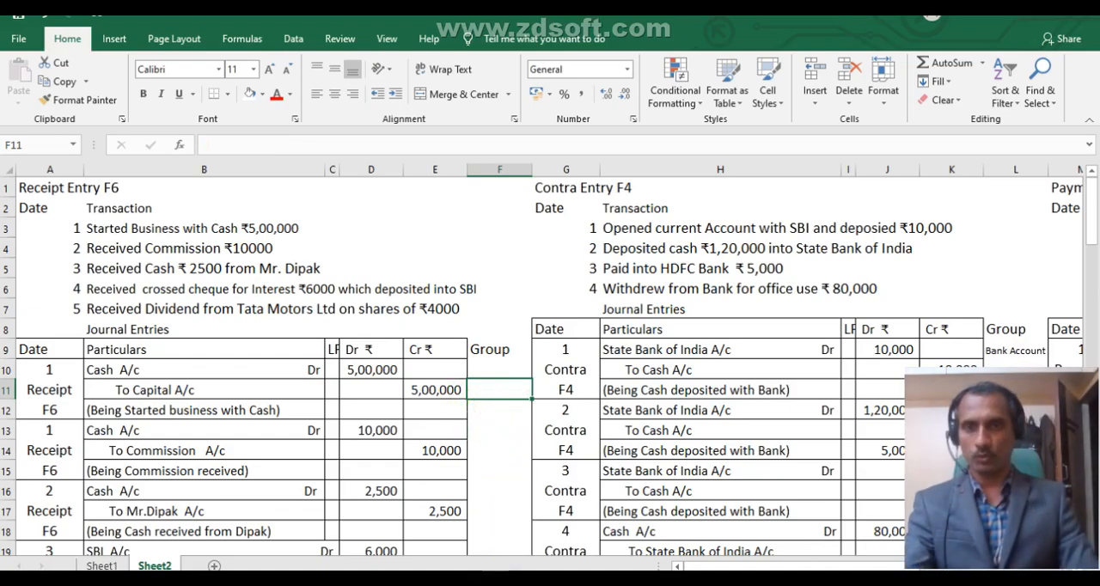
click(419, 579)
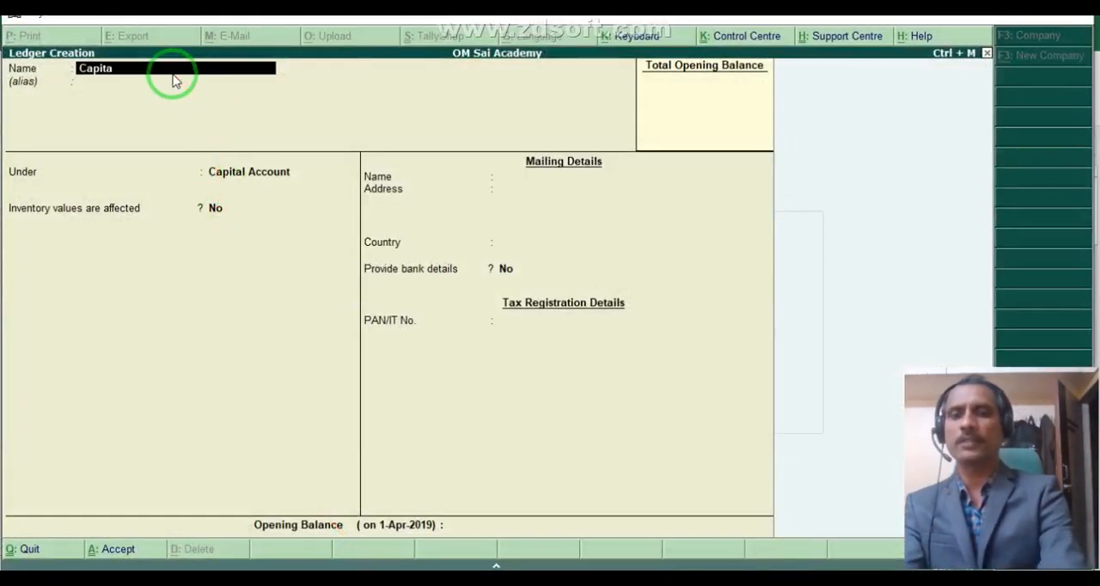
Create a ledger named Capital A/c under the Capital Account group, leaving the mailing details at their defaults.
text(c)
key(Return)
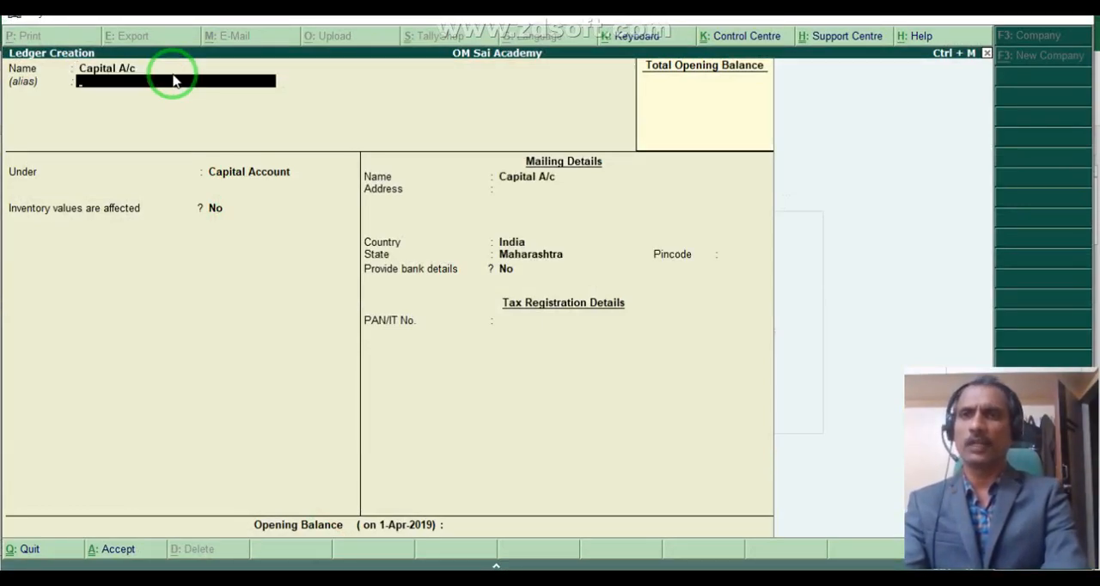
key(Return)
key(Return)
key(Return)
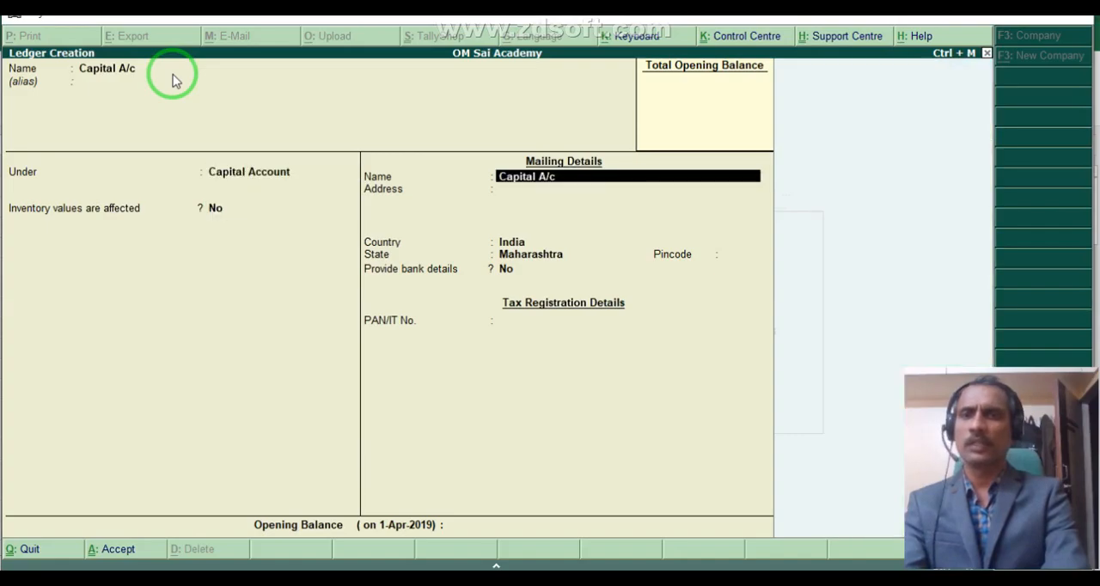
key(Return)
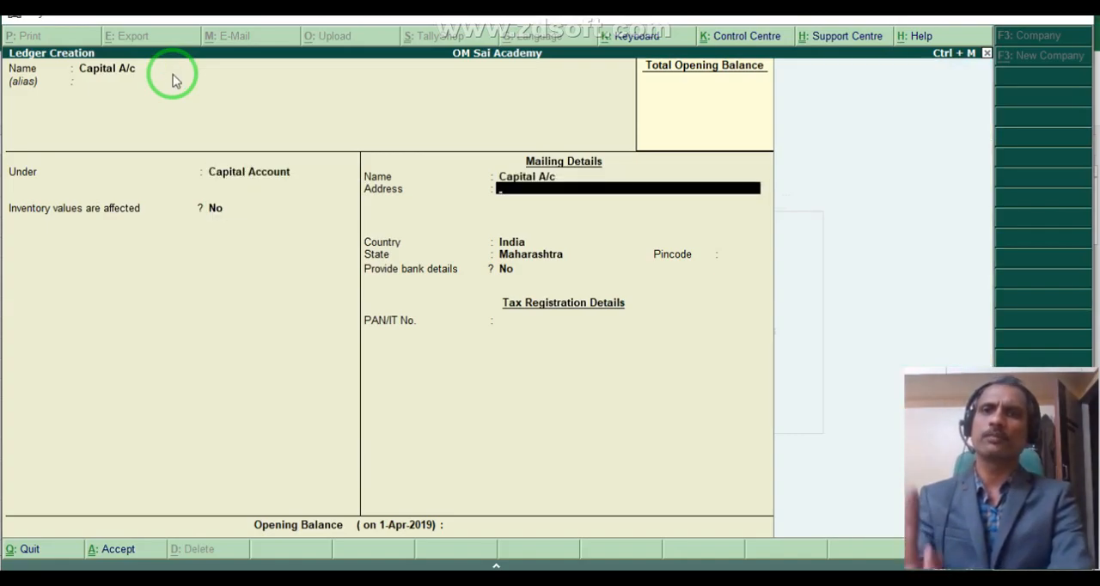
key(ctrl+a)
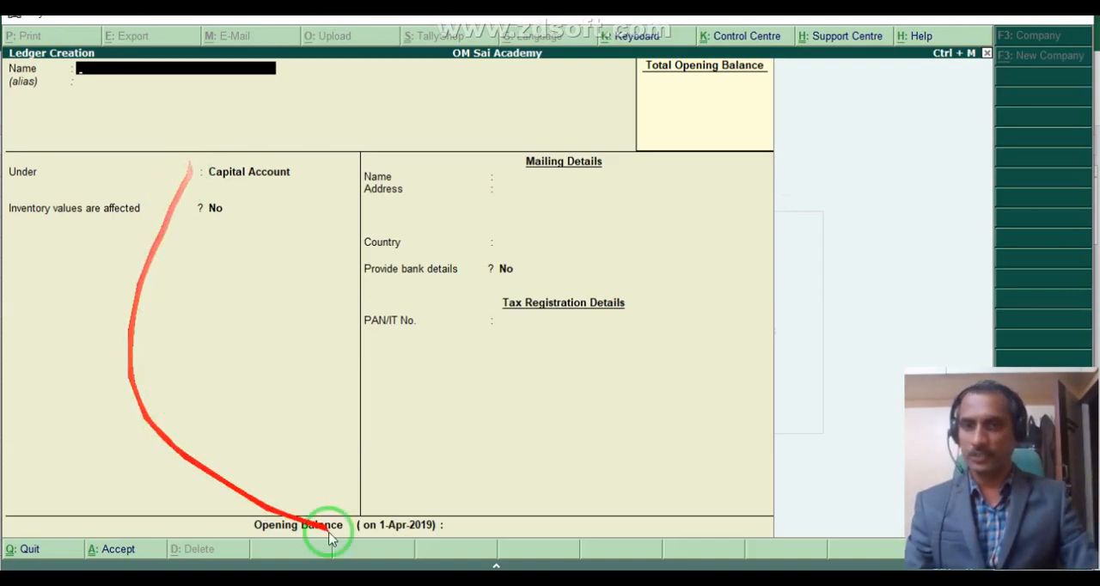
Switch to the Excel sheet and examine the Received Commission transaction with its Cash and Commission journal entry.
key(alt+Tab)
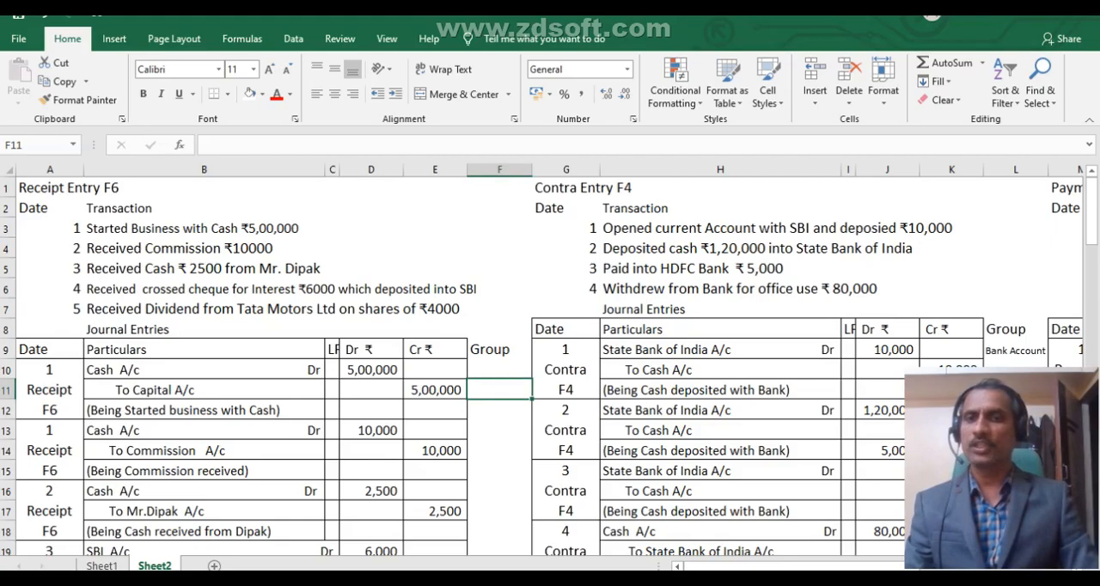
mouse_move(428, 579)
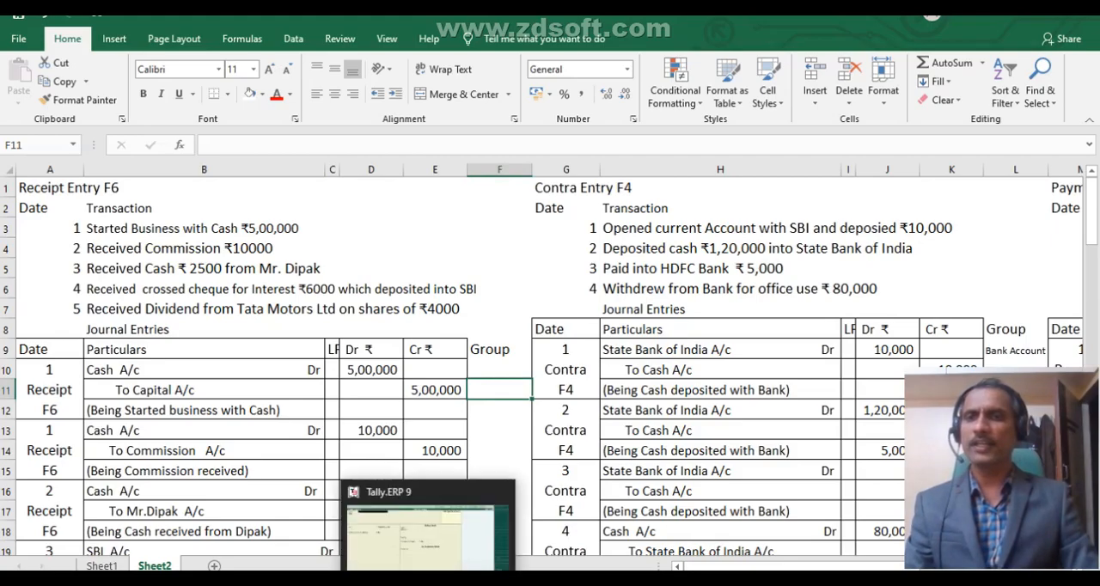
click(161, 425)
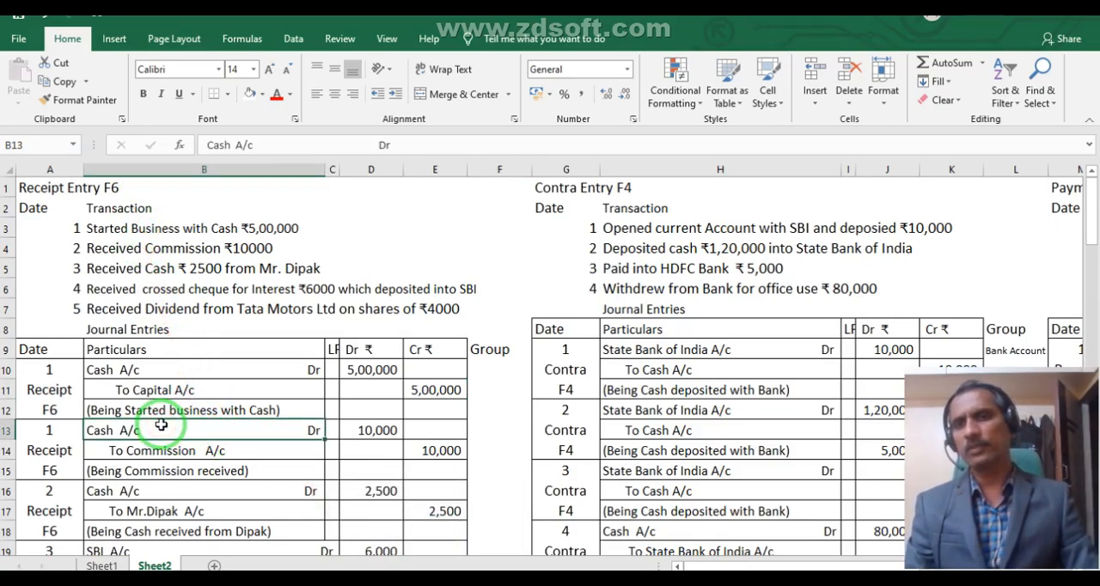
click(161, 367)
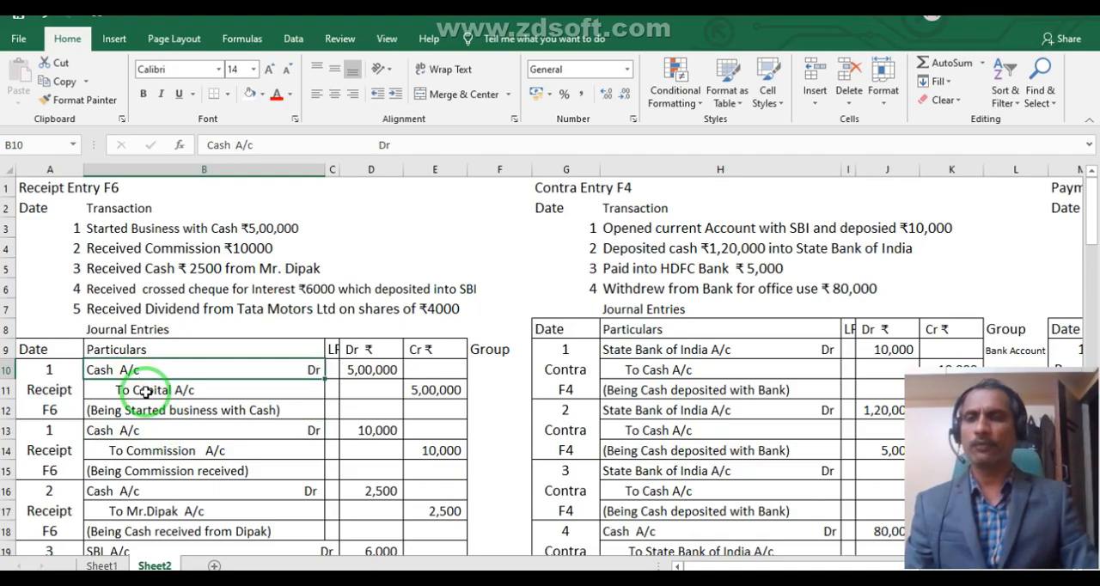
click(146, 391)
click(140, 428)
click(149, 449)
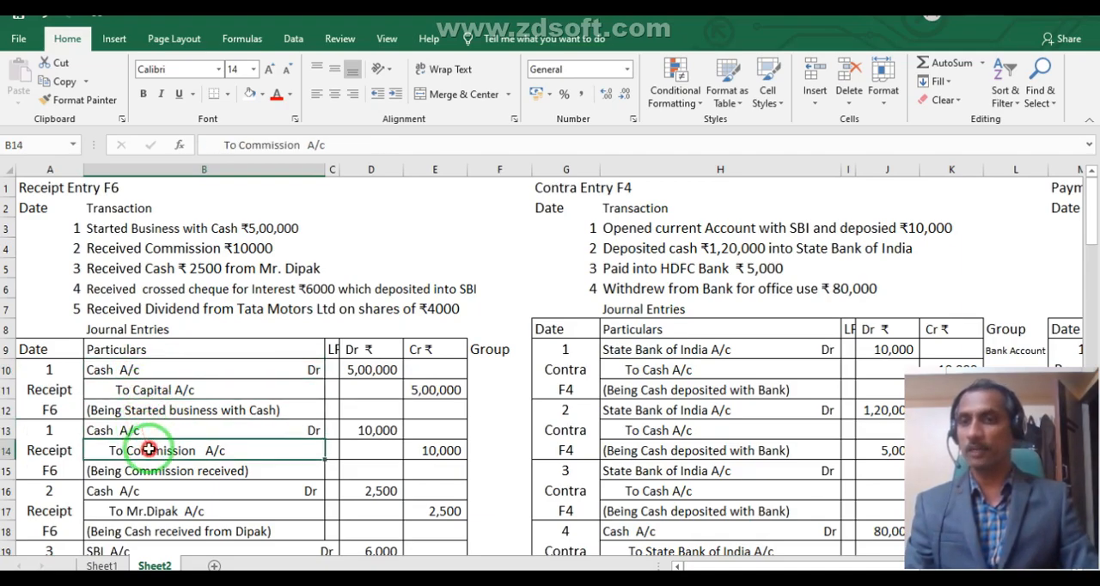
drag(149, 449, 404, 445)
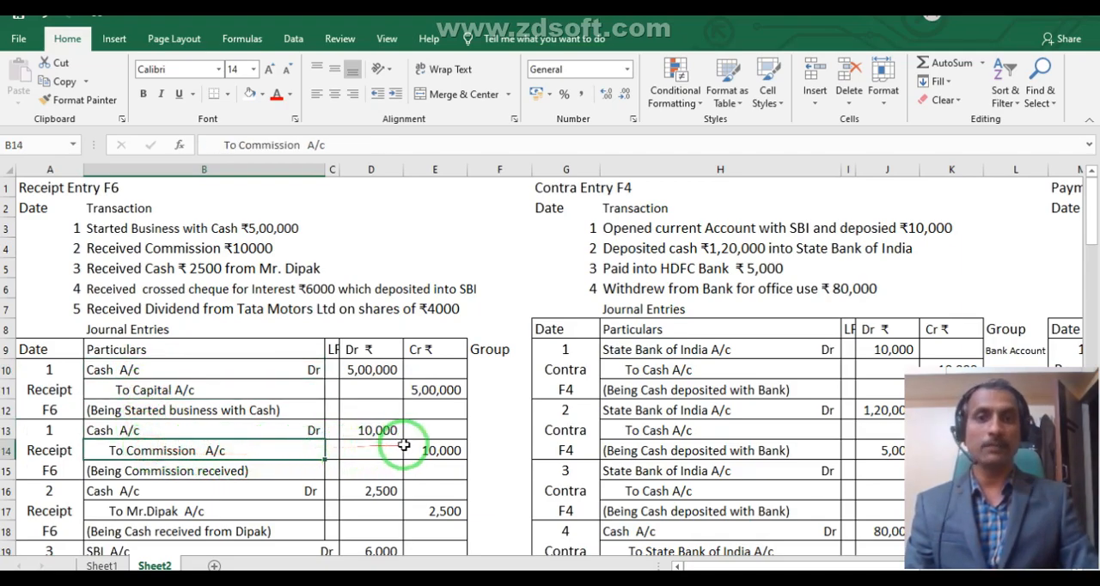
click(167, 247)
click(190, 451)
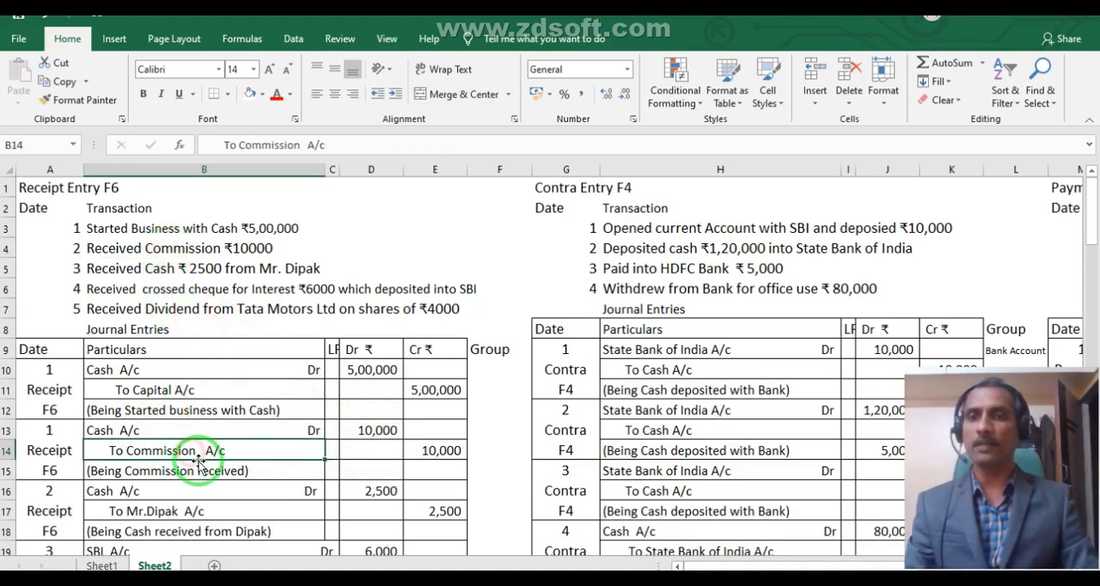
Switch to Tally.ERP 9 and create the ledger Commission Received A/c under Indirect Incomes with type of ledger Not Applicable.
click(452, 578)
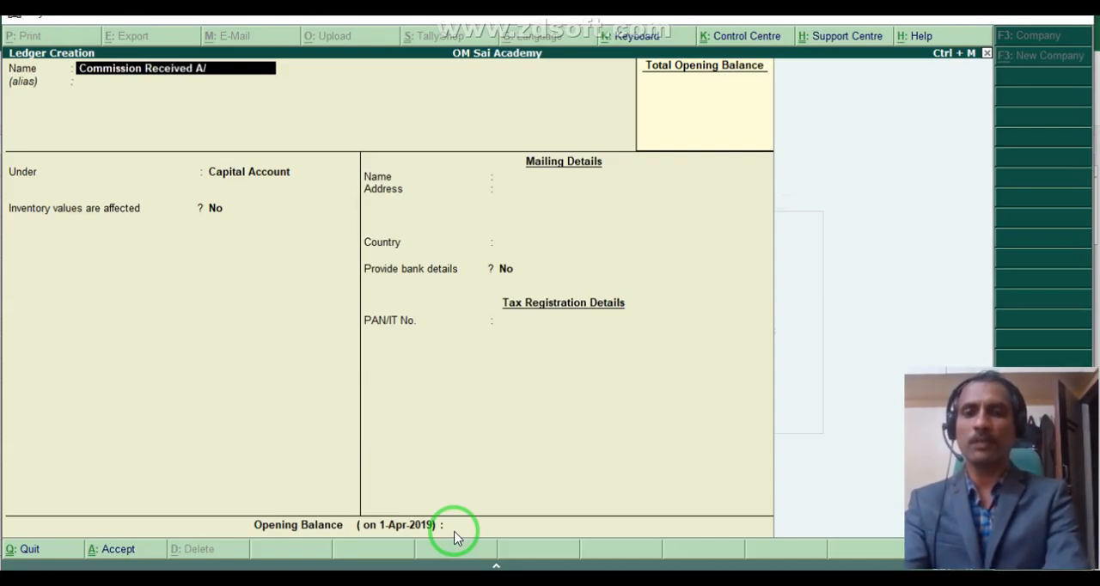
text(c)
key(Return)
key(Return)
text(Indi)
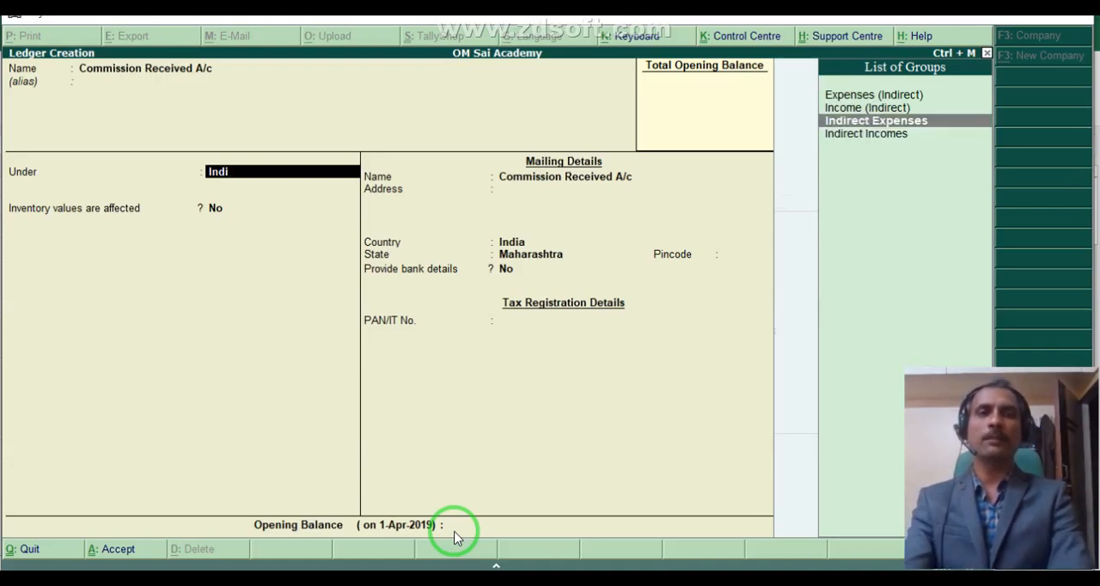
key(Down)
key(Return)
key(Return)
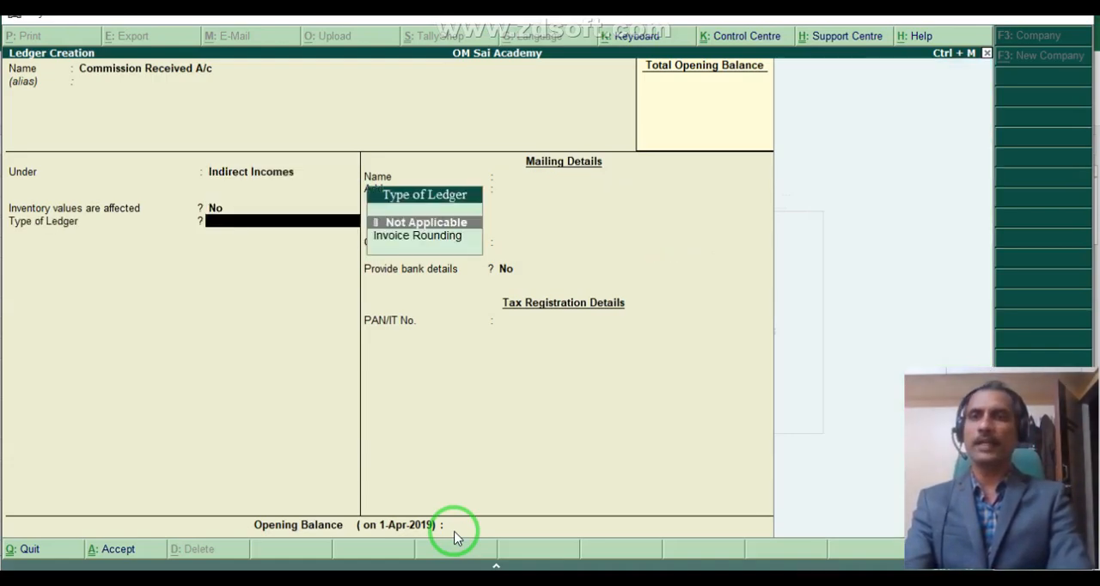
key(Return)
key(Return)
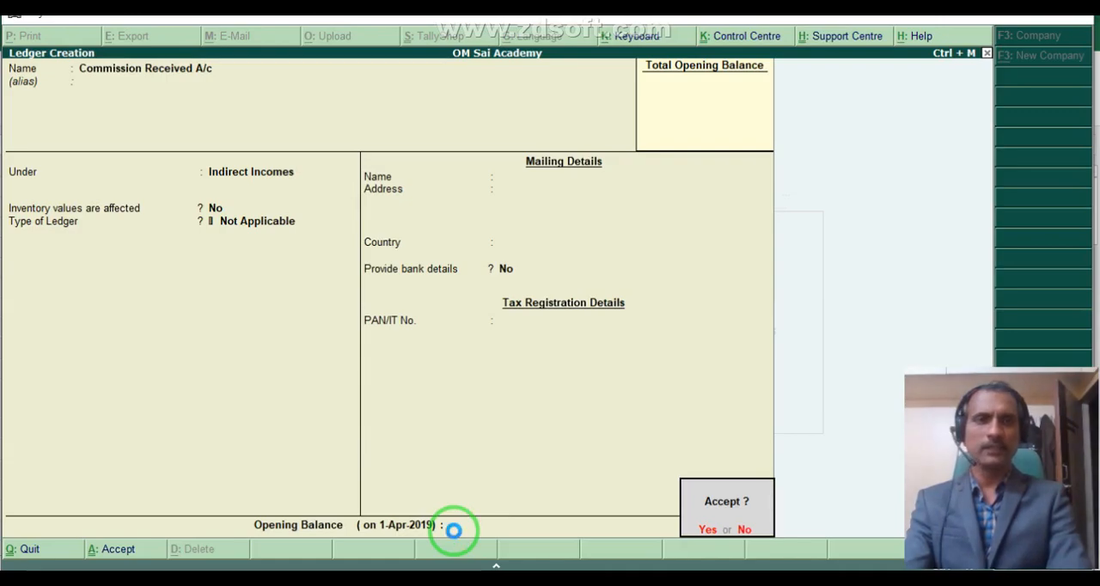
key(Return)
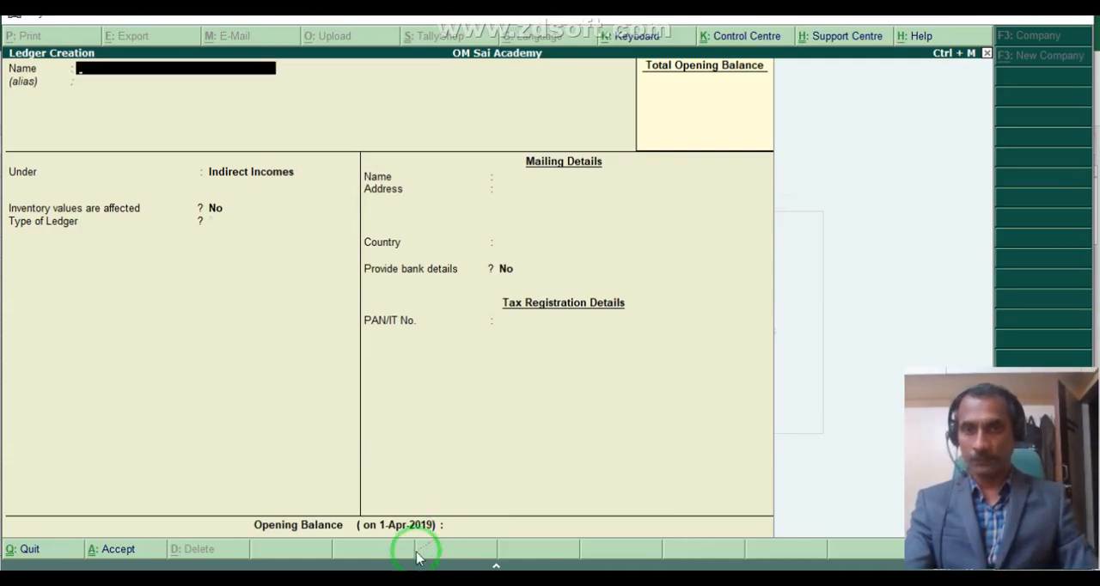
Switch to the Excel sheet and examine the third receipt transaction, ₹2500 cash received from a person, with its journal entry.
click(216, 578)
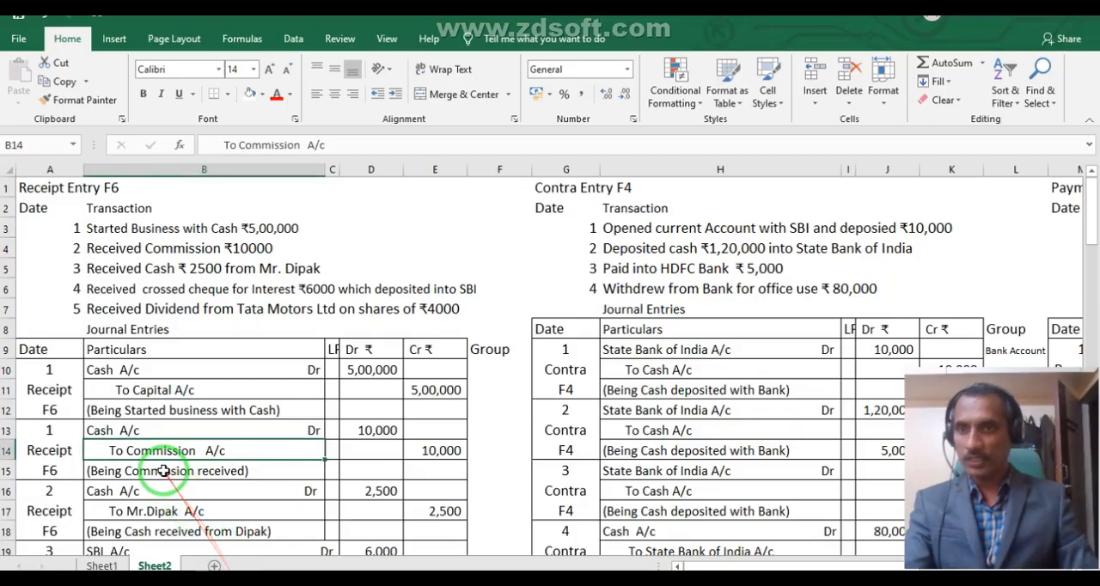
scroll(154, 472, down, 1)
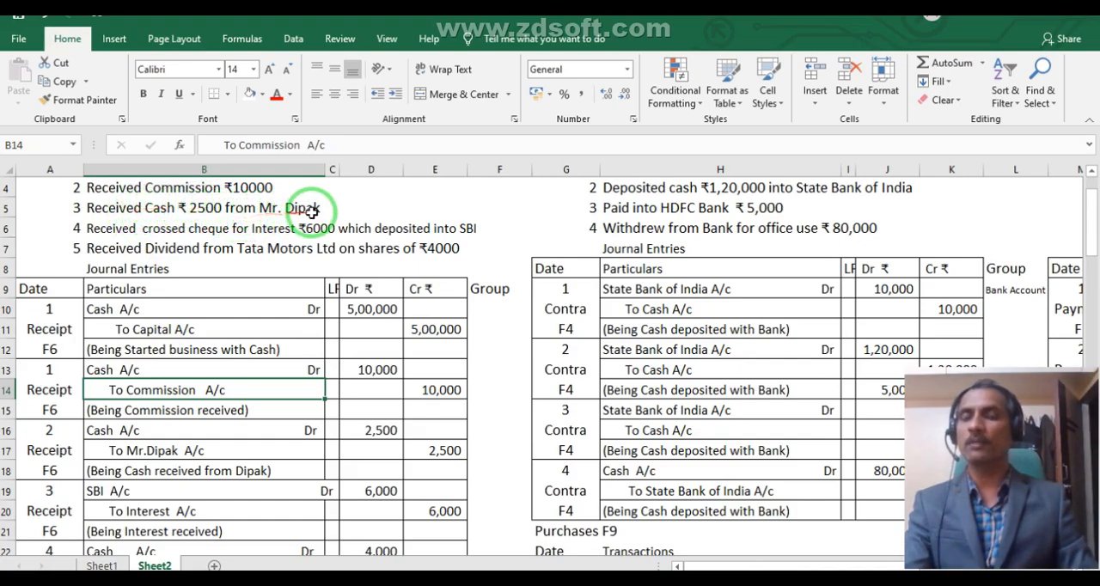
click(159, 450)
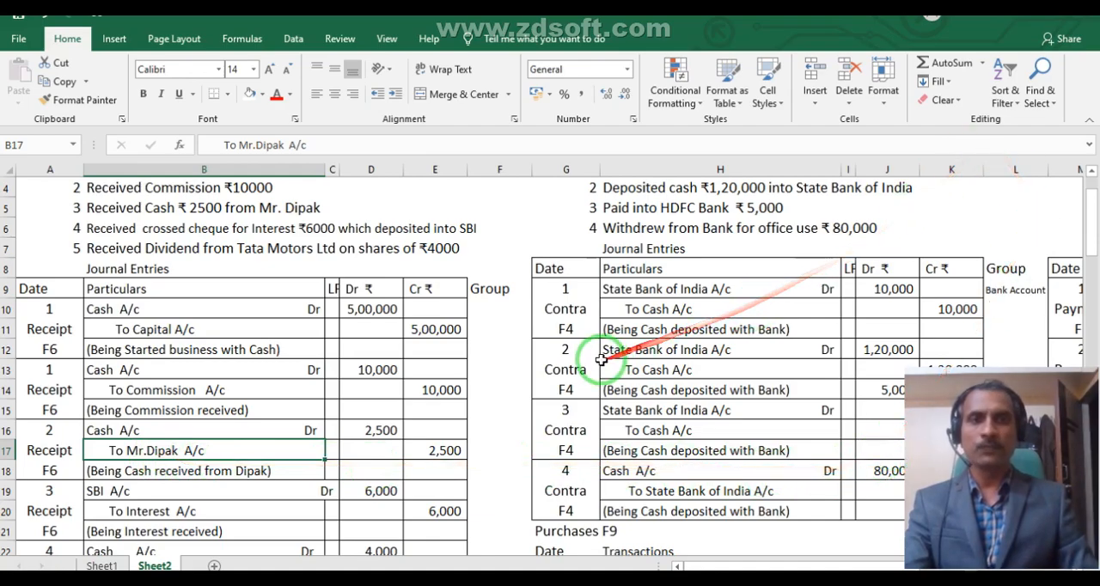
scroll(601, 361, up, 1)
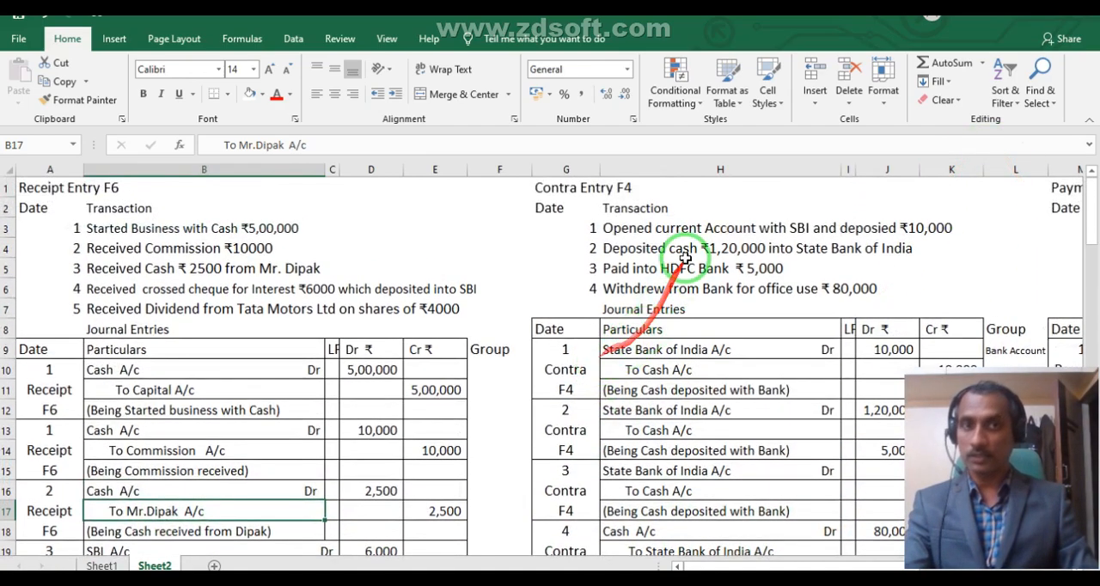
click(219, 267)
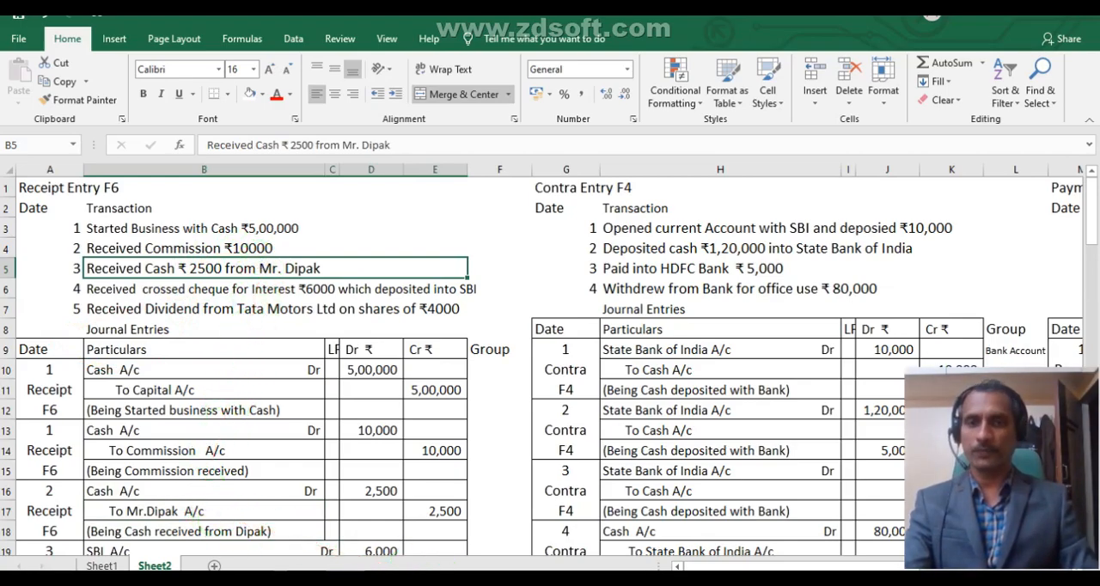
Switch to Tally.ERP 9 and create a ledger with the payer's name plus A/c under the Sundry Debtors group.
click(414, 579)
text(Di)
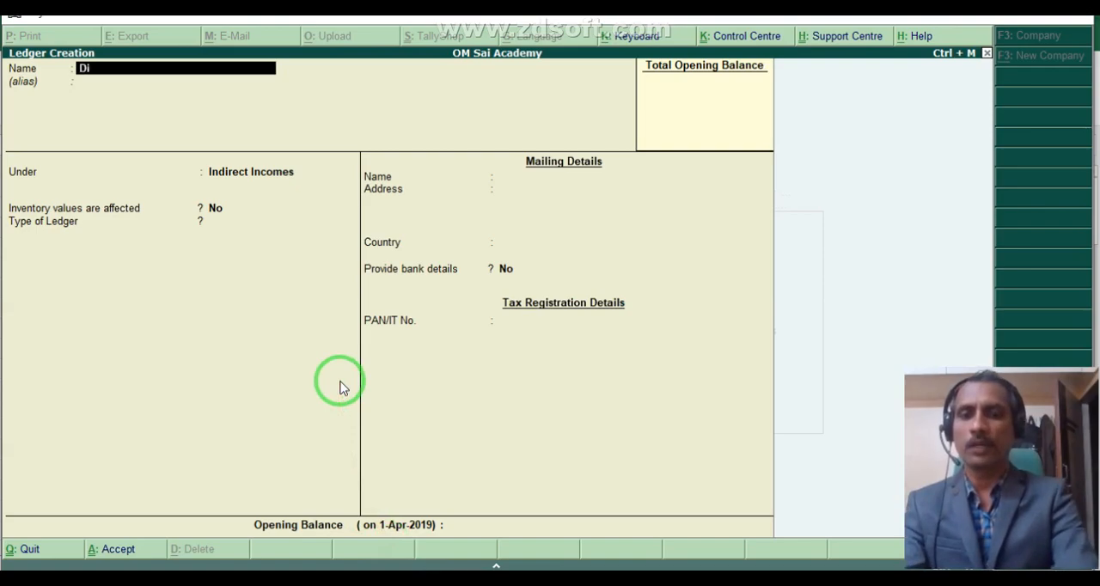
text(pak A/c)
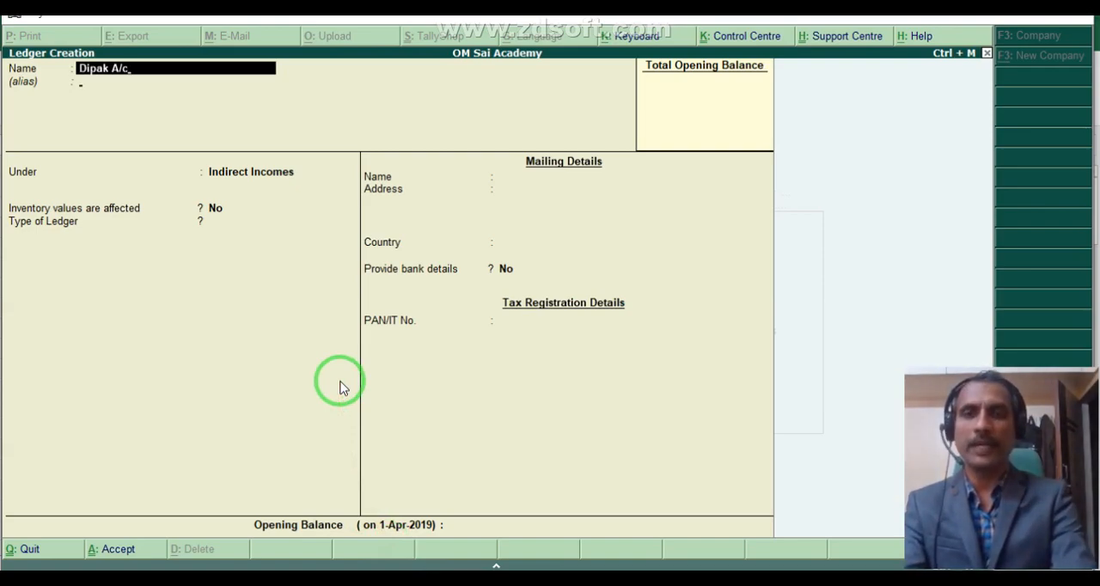
key(Return)
key(Return)
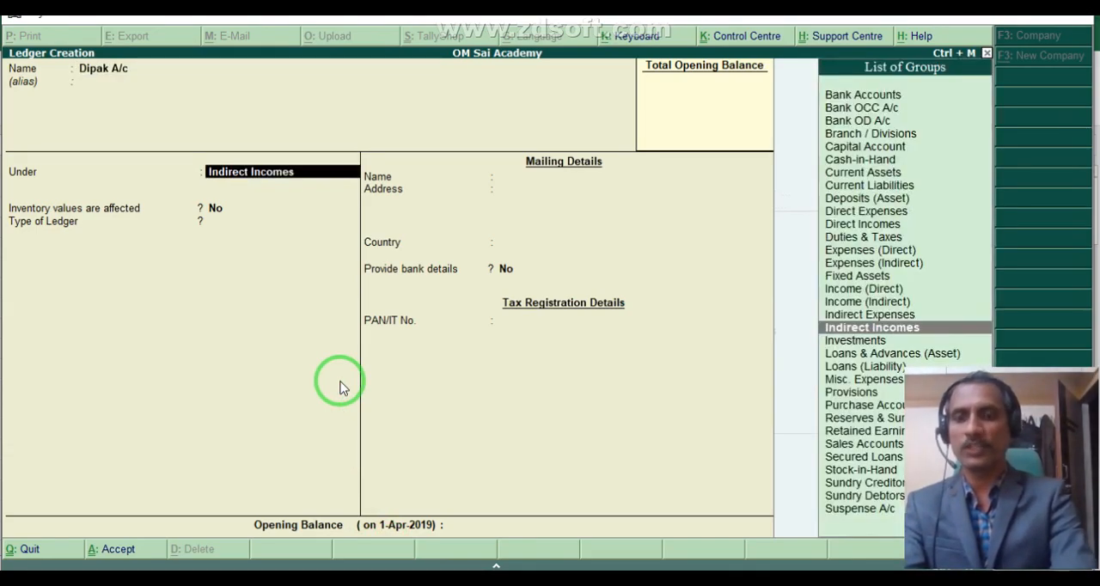
text(Sund)
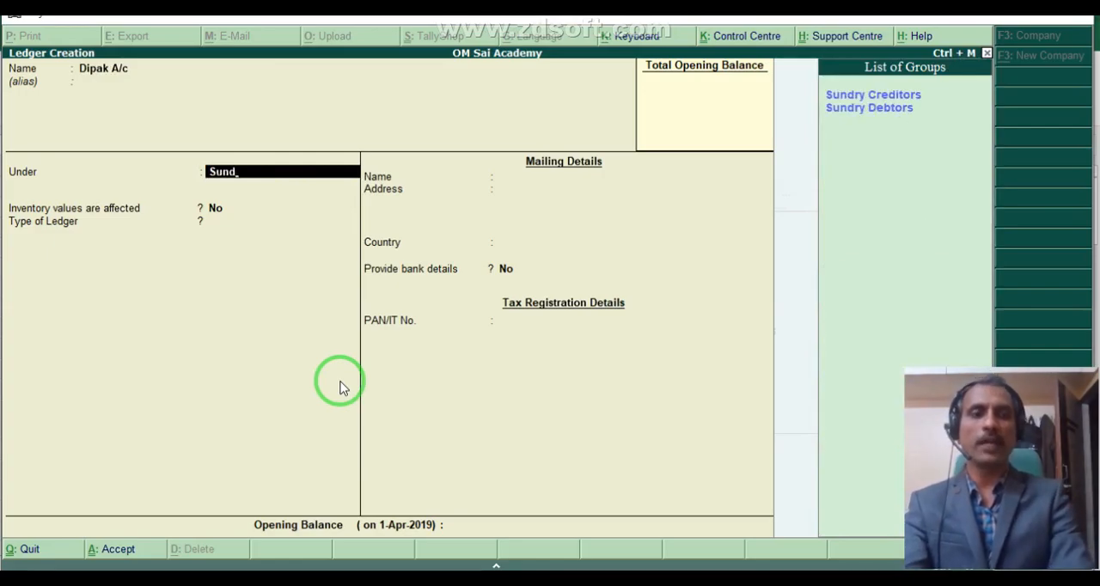
key(Return)
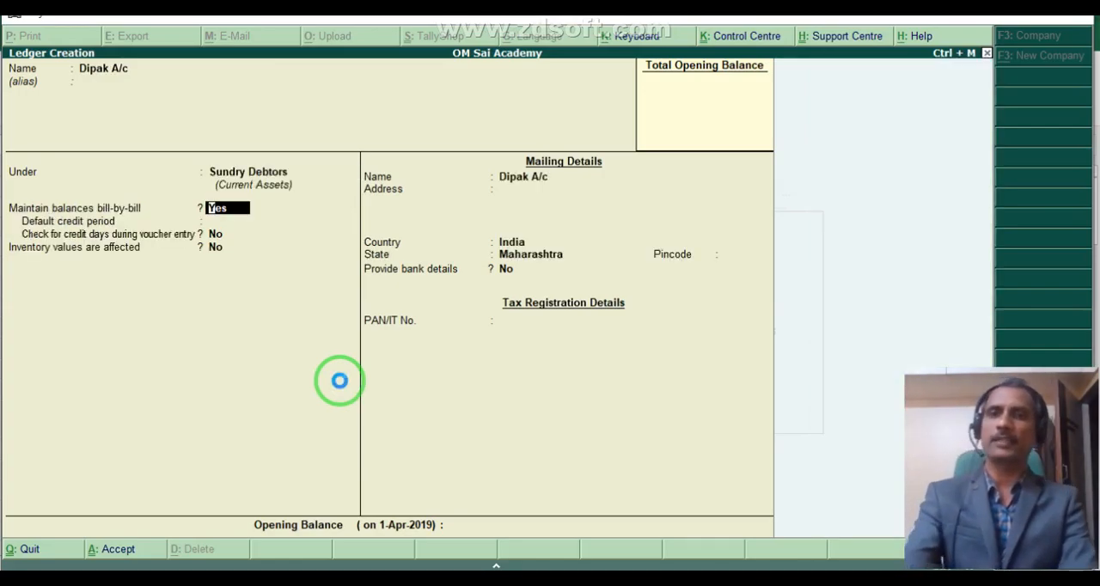
key(ctrl+a)
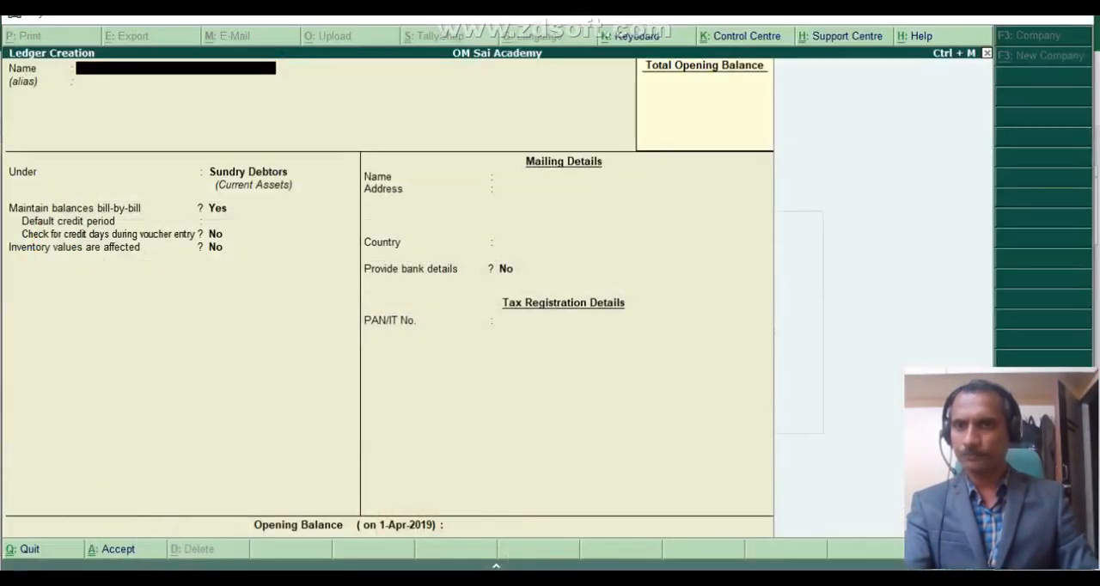
Switch to the Excel sheet and check the SBI and Interest journal entry in row 19.
click(234, 579)
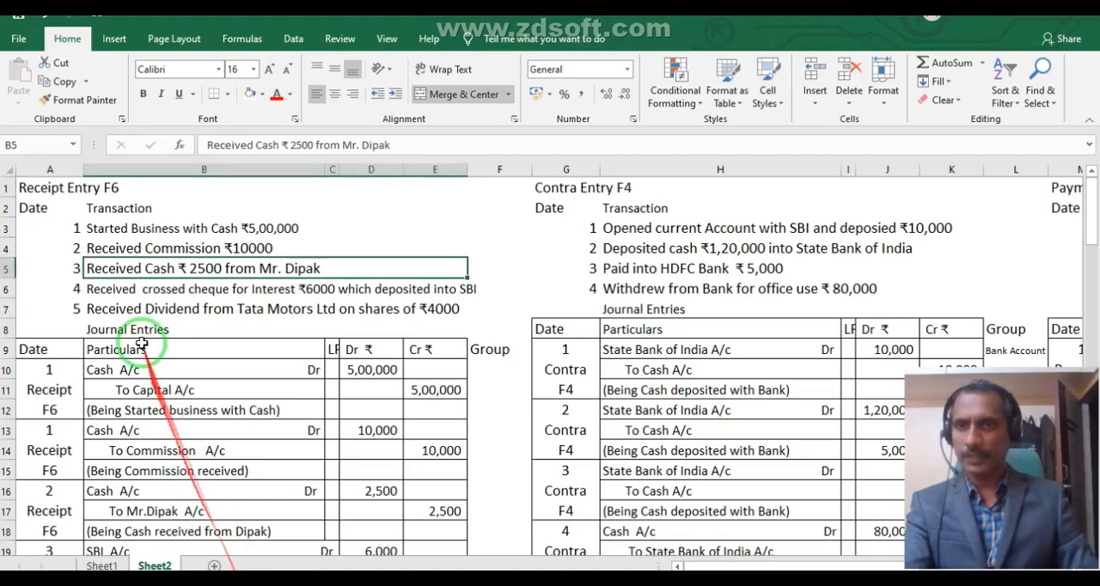
scroll(151, 344, down, 2)
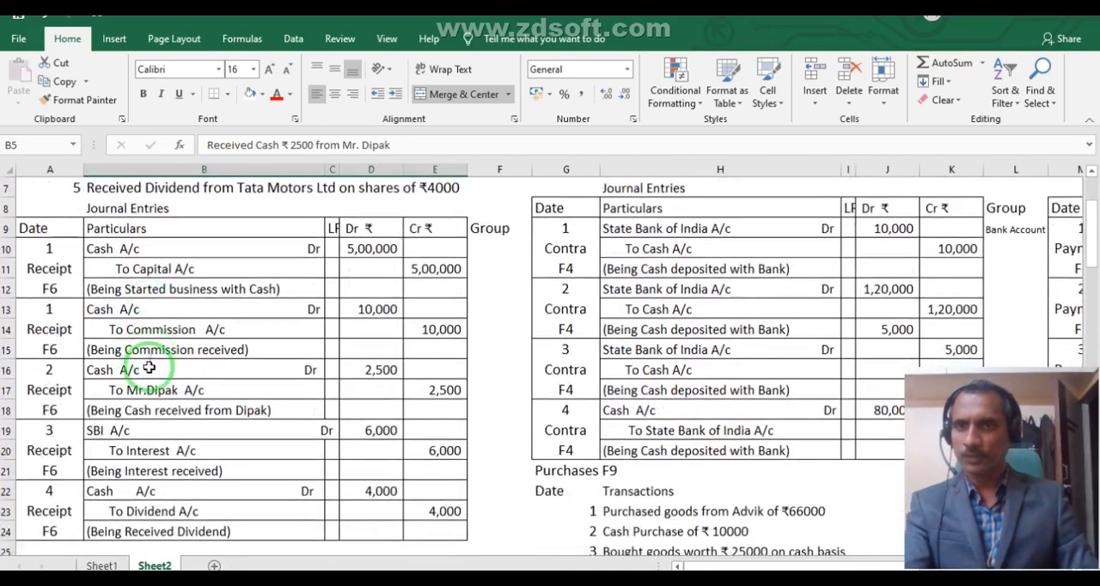
click(160, 430)
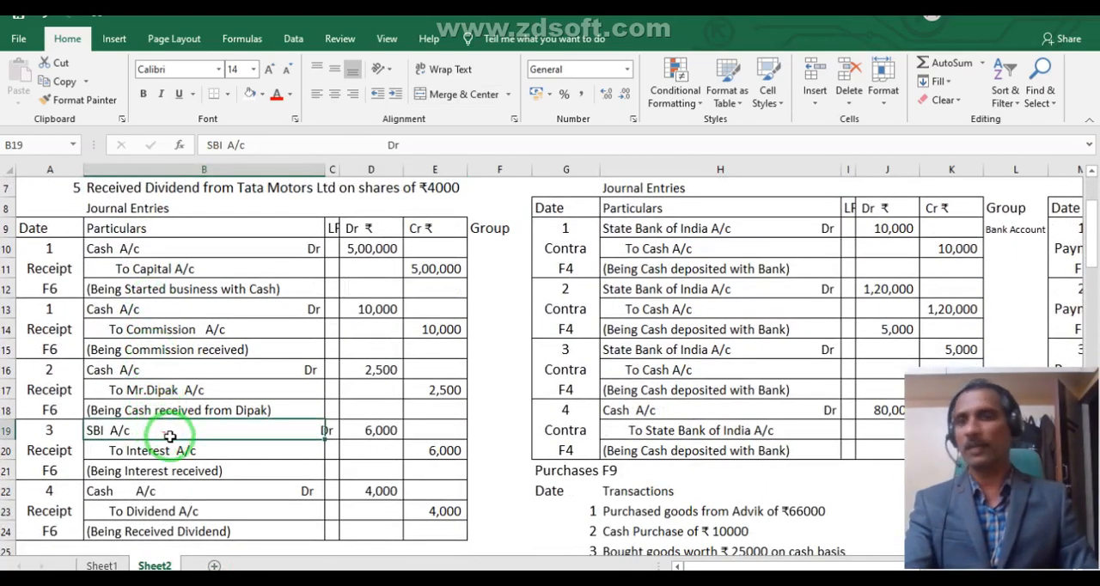
Switch to Tally.ERP 9 and begin a new ledger named SBI A/c under the Bank Accounts group.
click(435, 578)
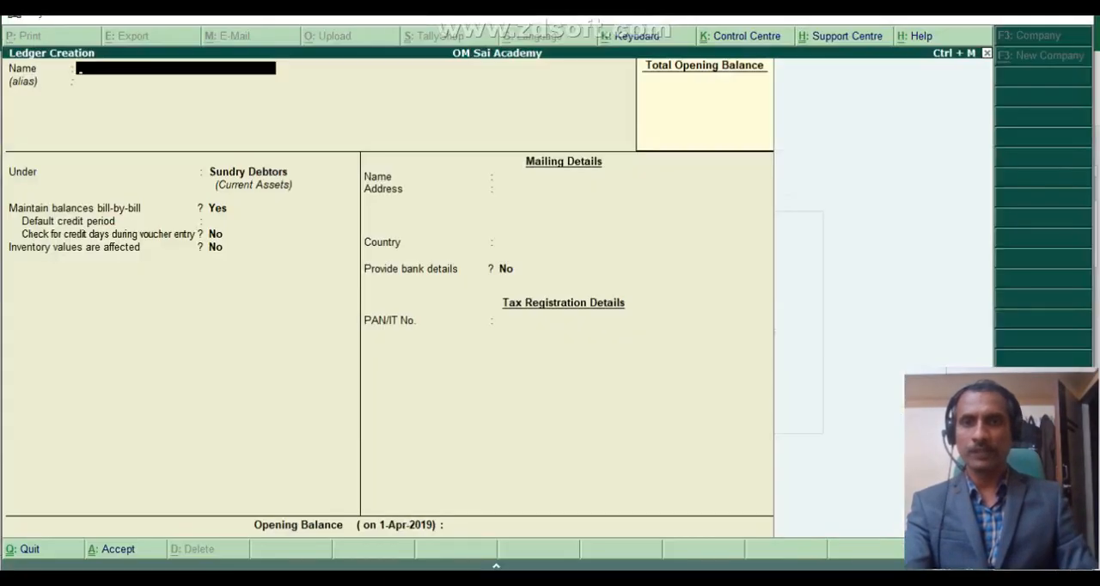
text(Sh)
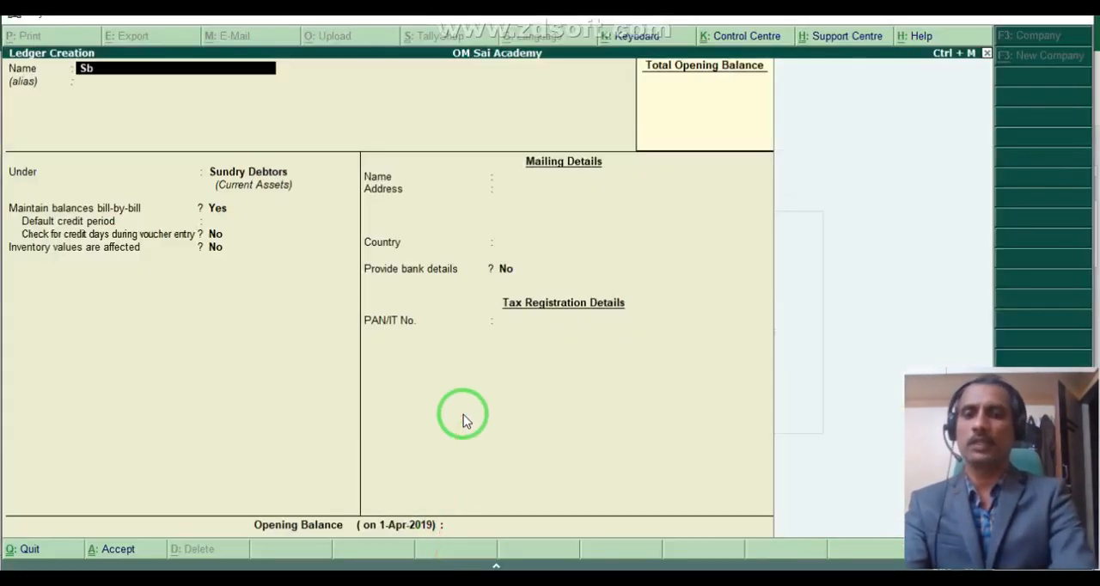
key(BackSpace)
text(B)
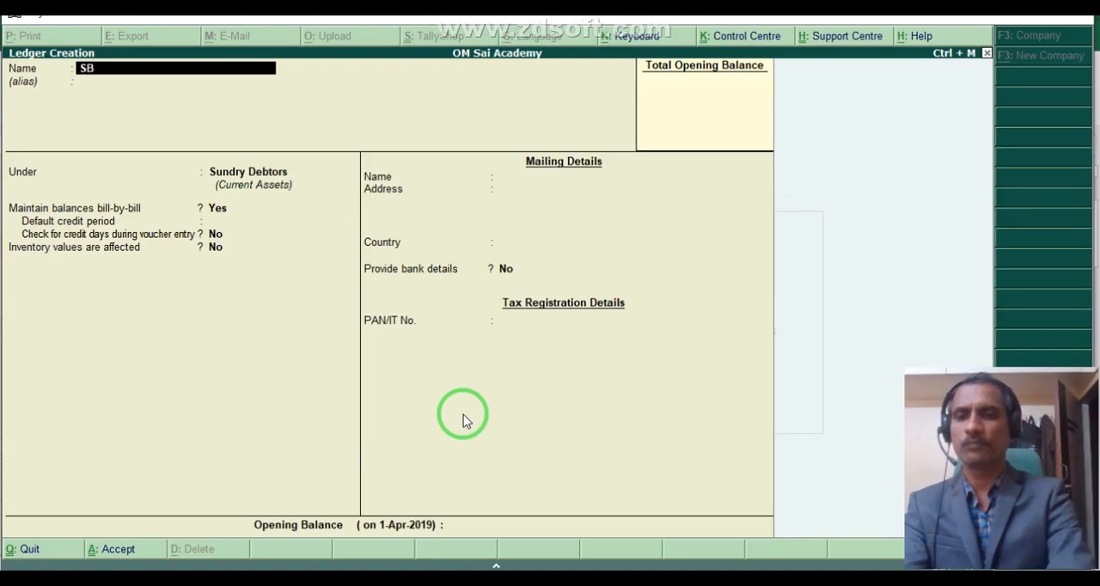
text(I A/c)
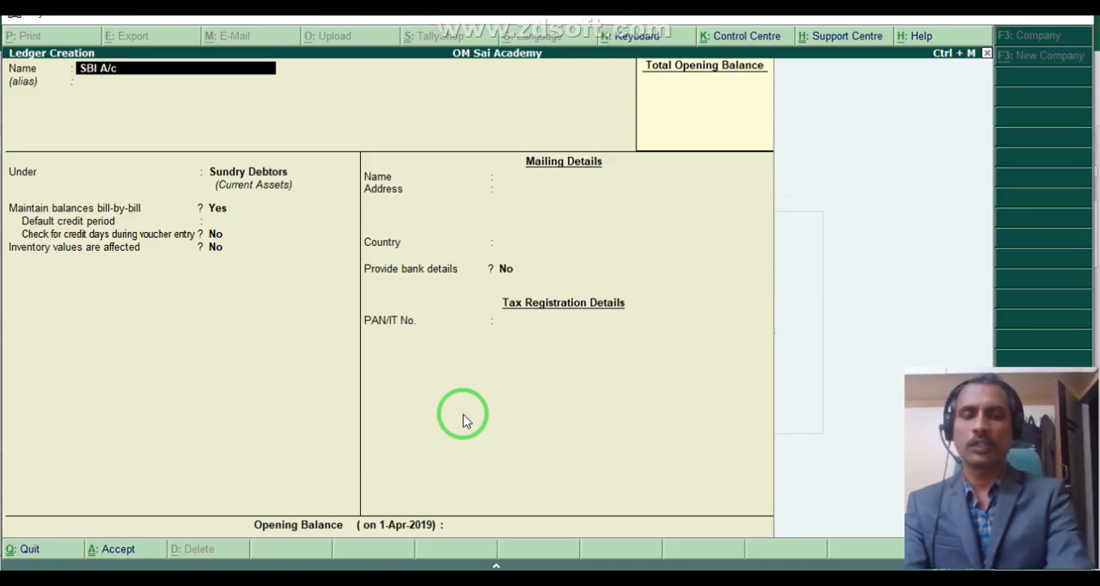
key(Return)
key(Return)
text(Ban)
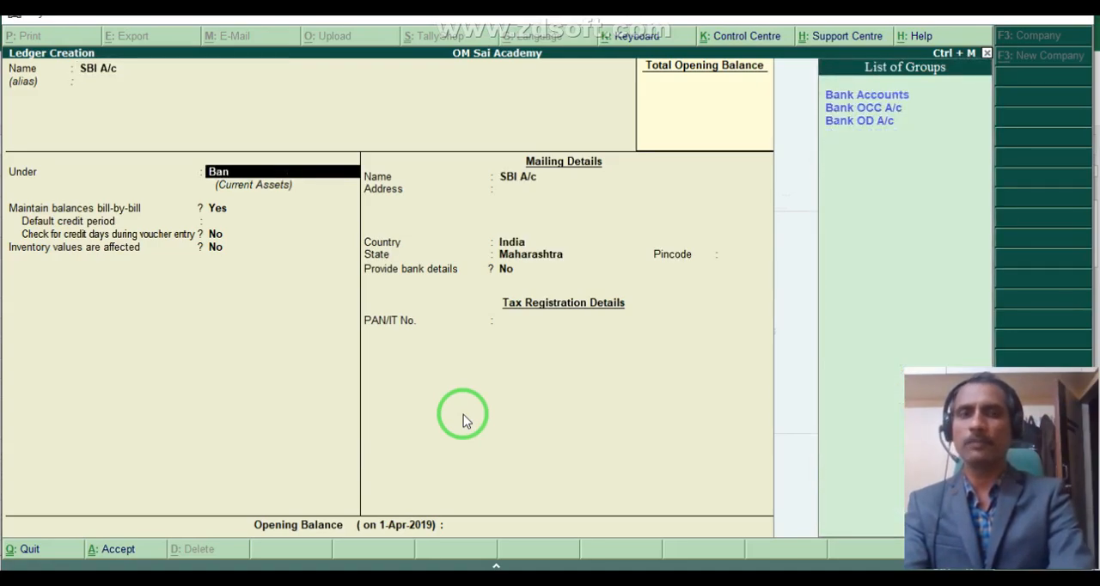
key(Return)
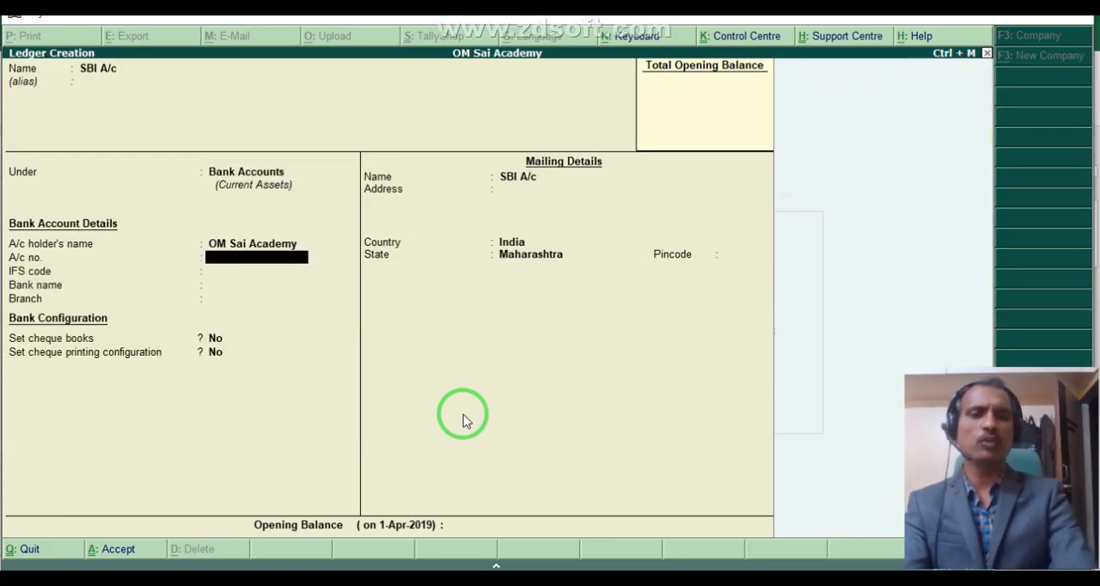
Enter the bank account number and set the IFS code to SBIN0000555 in the bank account details.
text(123)
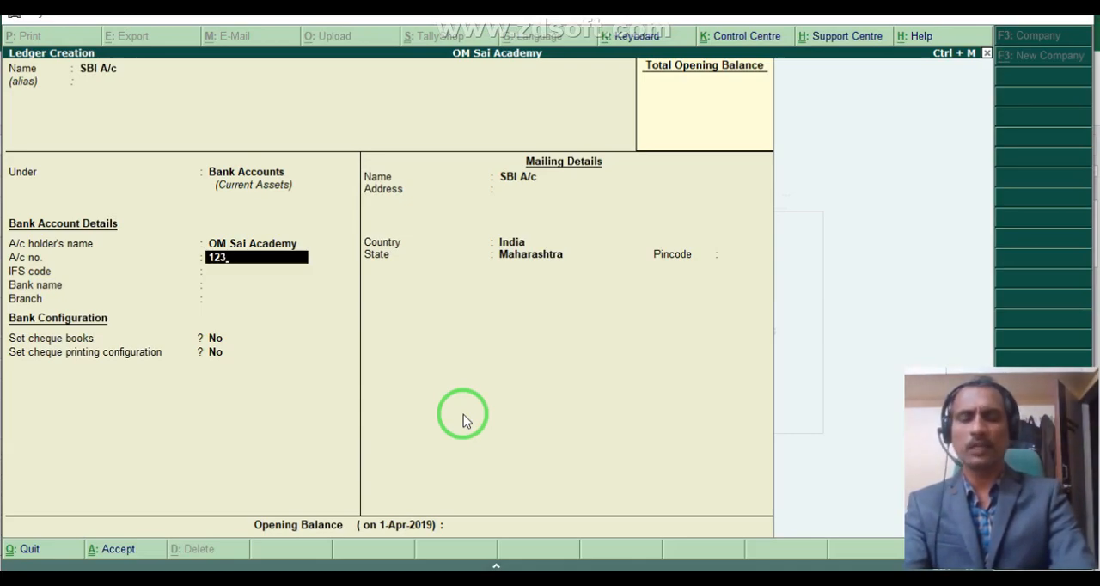
text(456789)
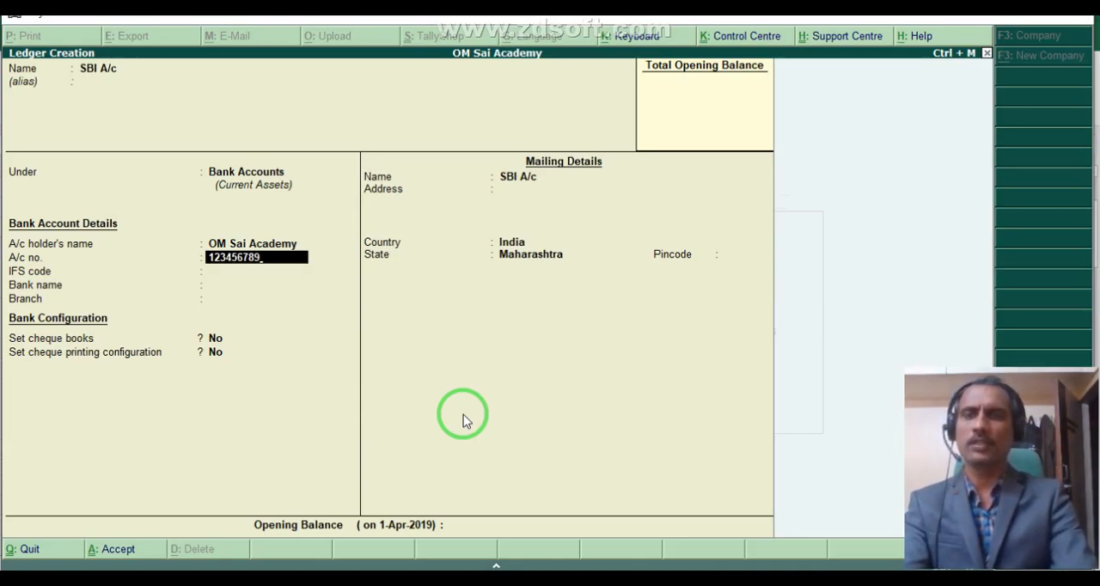
text(12)
key(Return)
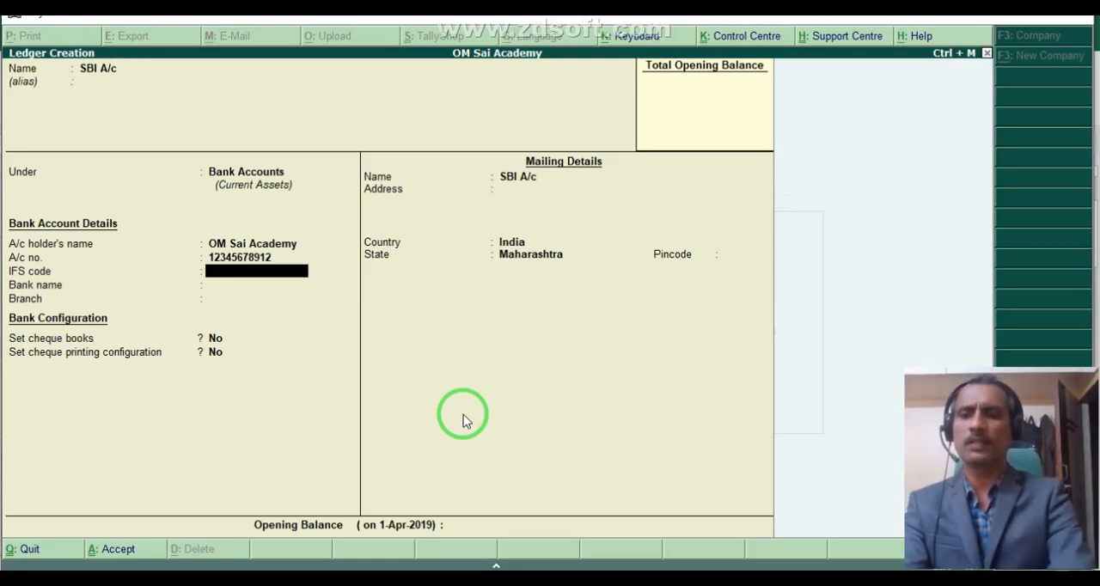
text(SBI)
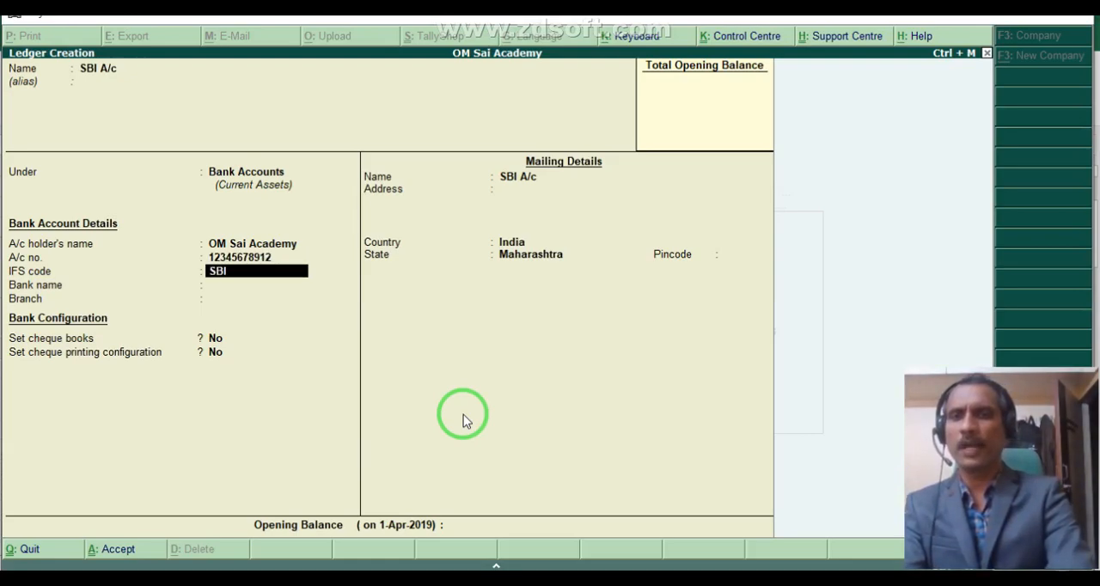
text(N)
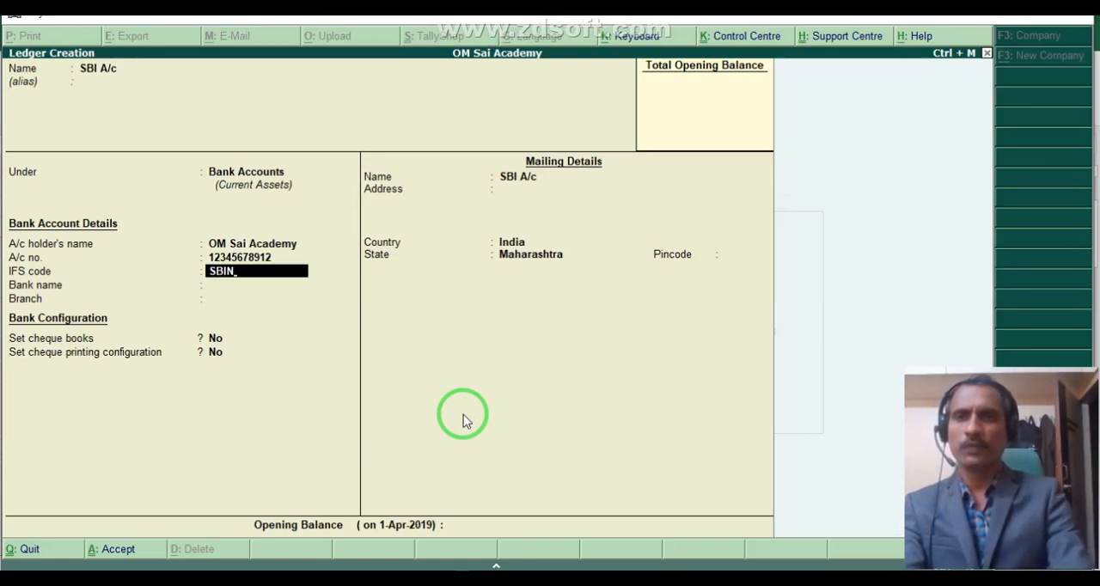
text(00)
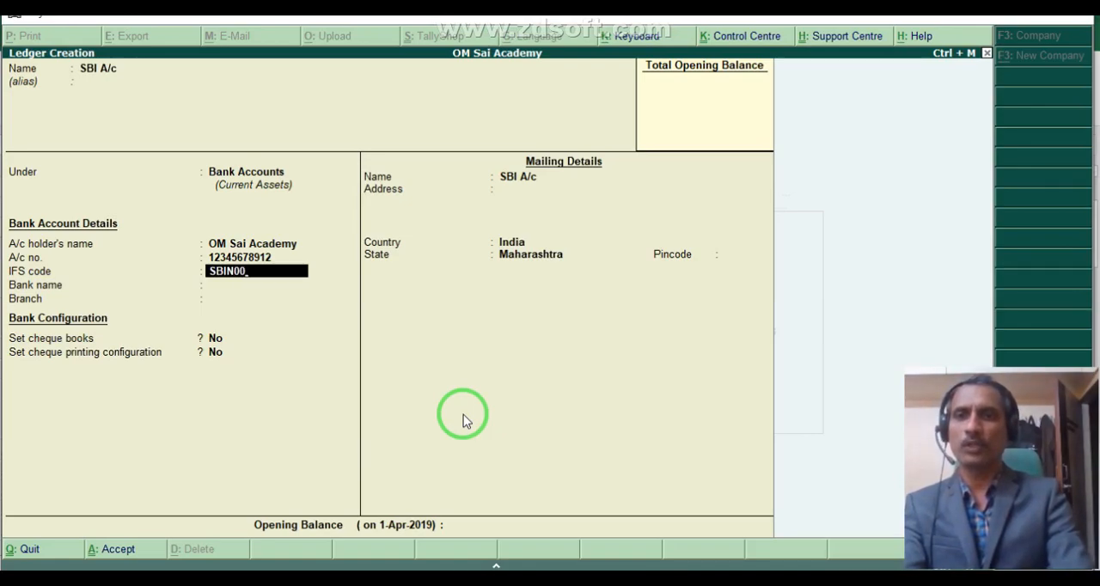
text(00555)
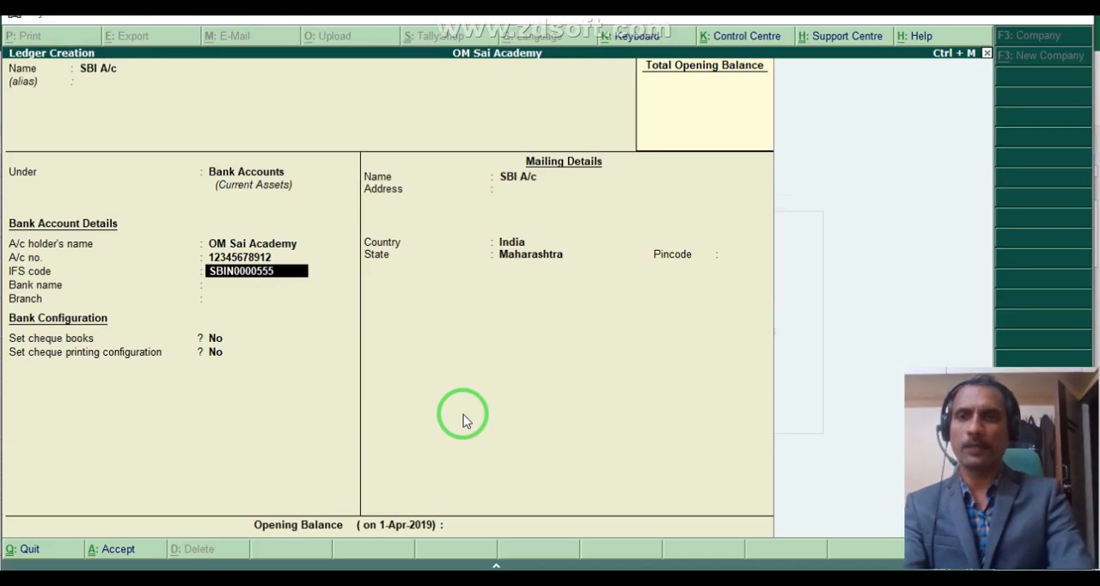
key(Return)
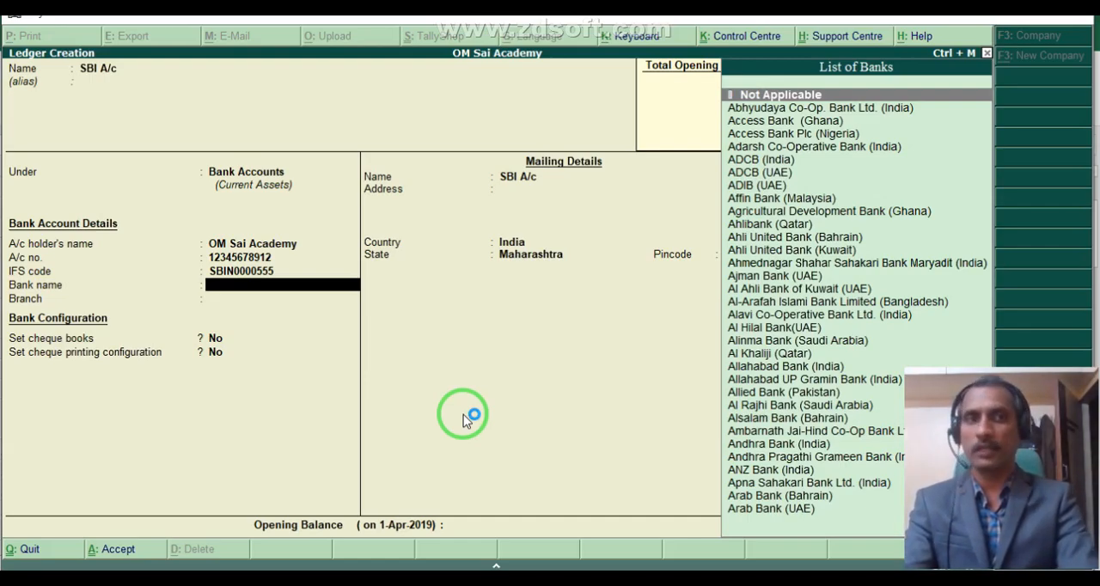
Set the bank name to State Bank of India (India) and the branch to Lonavla.
text(Sta)
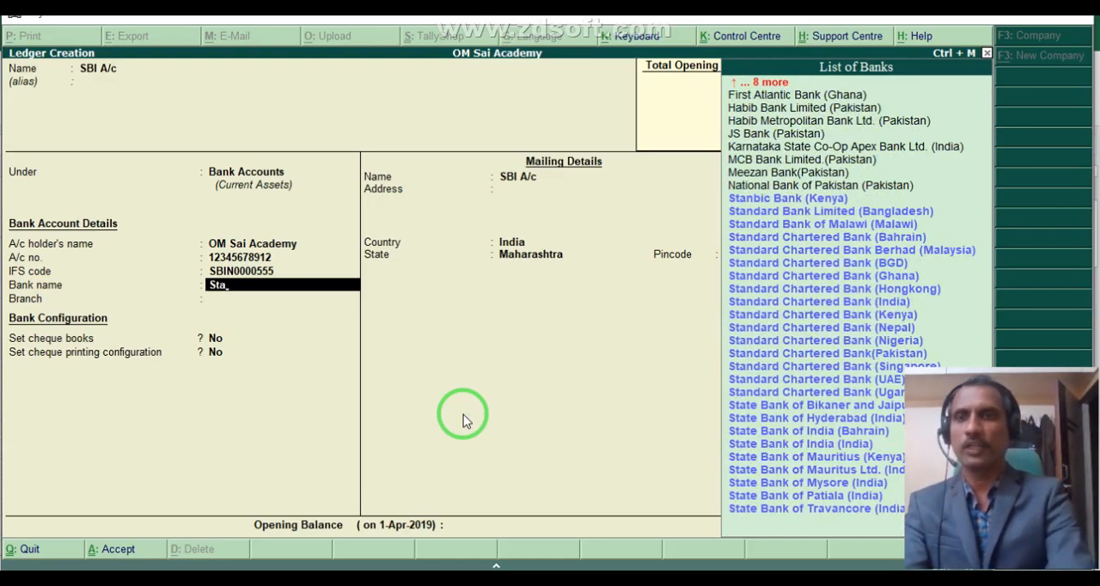
text(te)
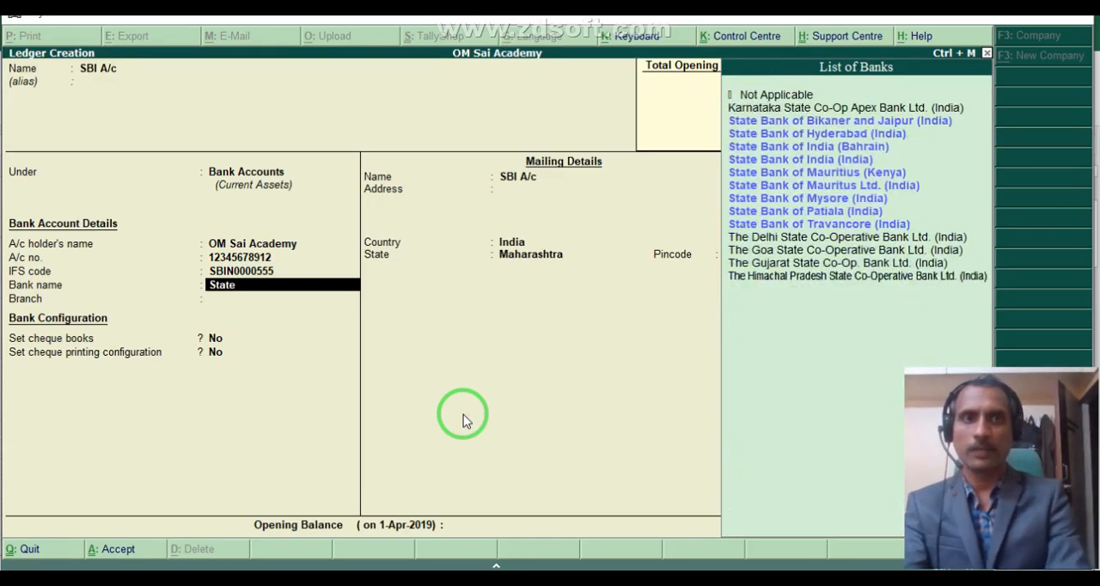
key(Down)
key(Down)
key(Down)
key(Down)
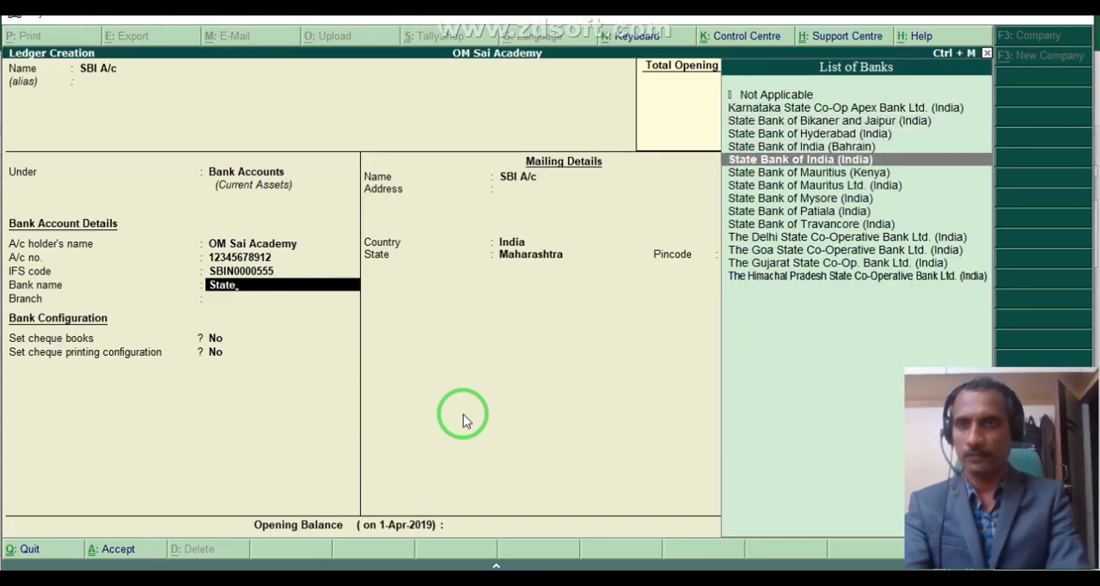
key(Return)
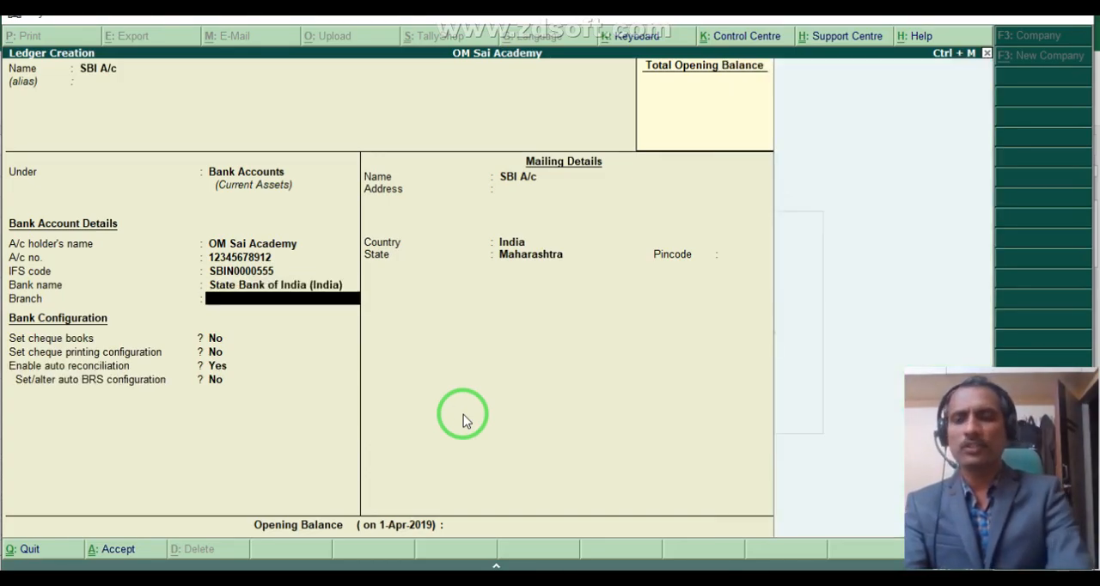
text(Lonavla)
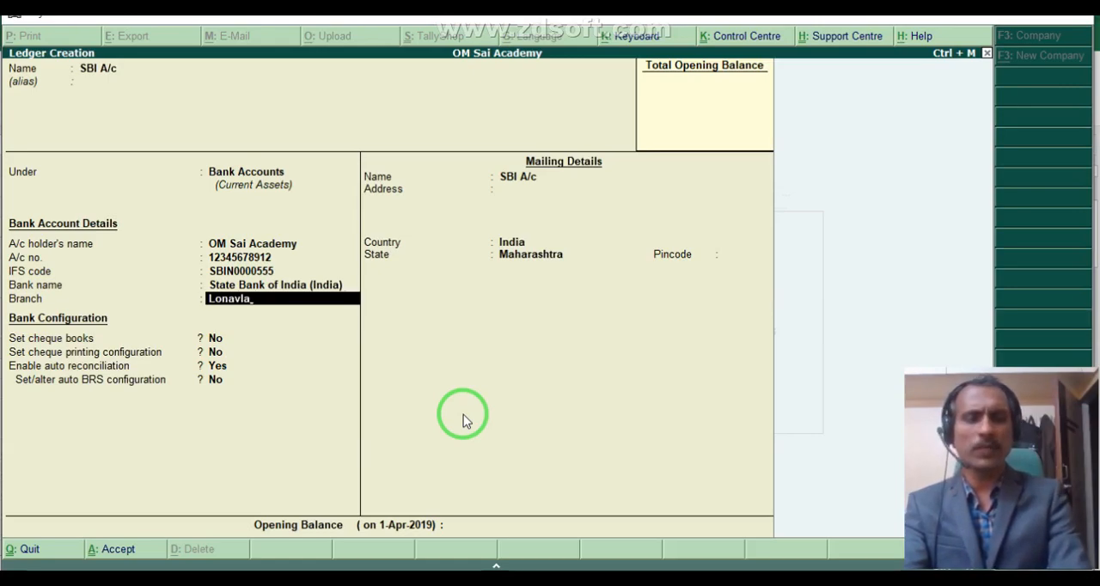
key(Return)
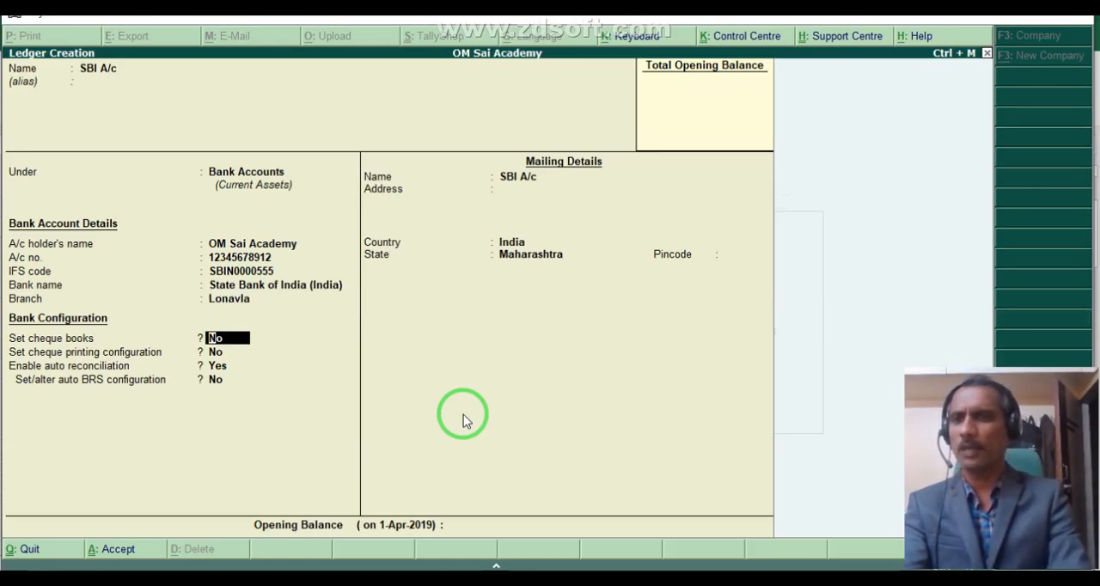
Enable cheque books for SBI A/c and define the cheque range from 123001 to 123100.
text(y)
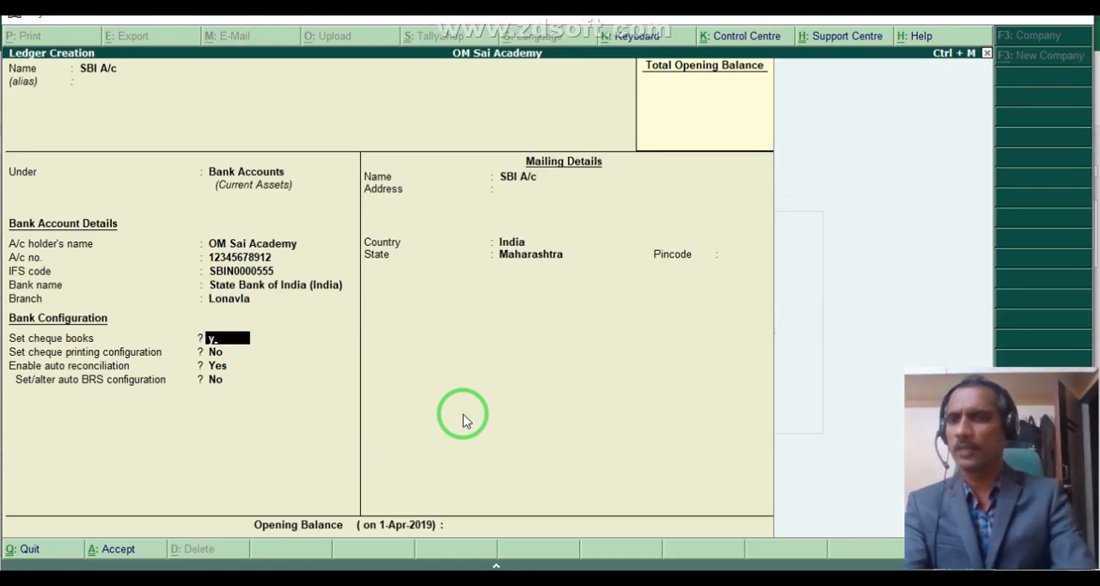
key(Return)
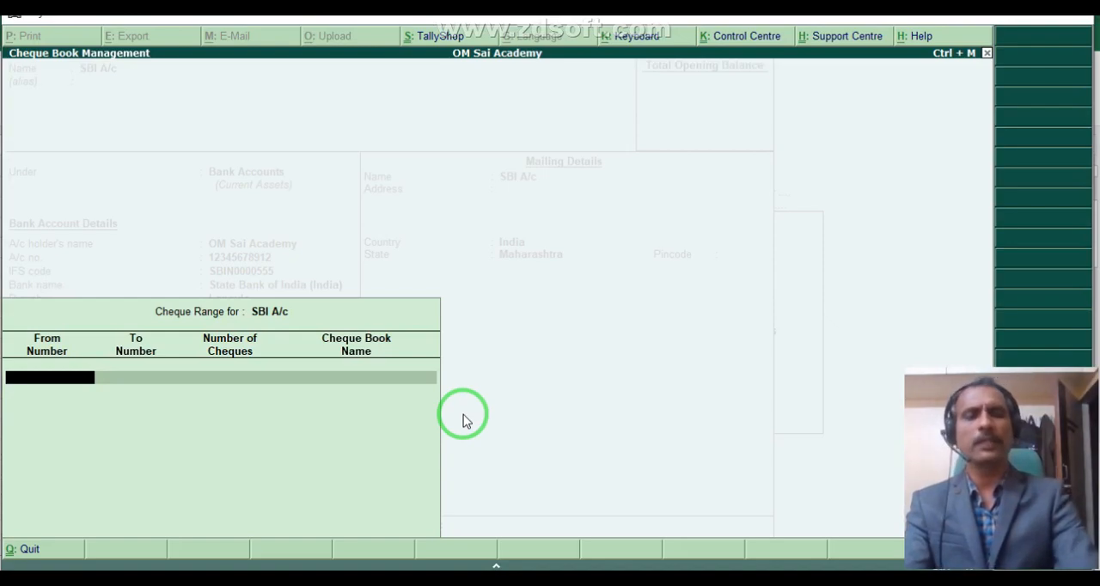
text(123)
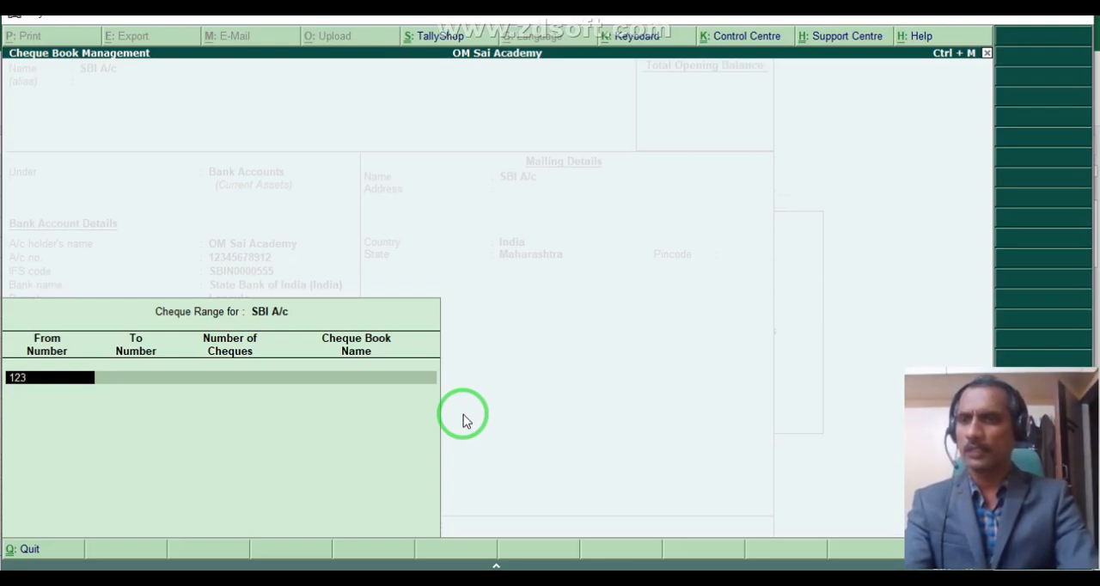
text(001)
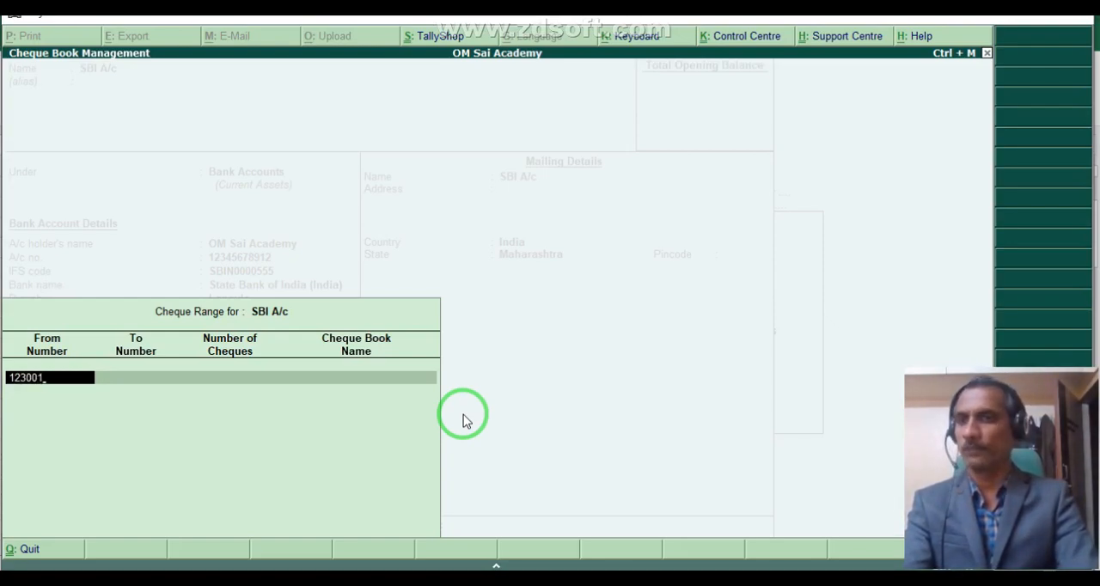
key(Return)
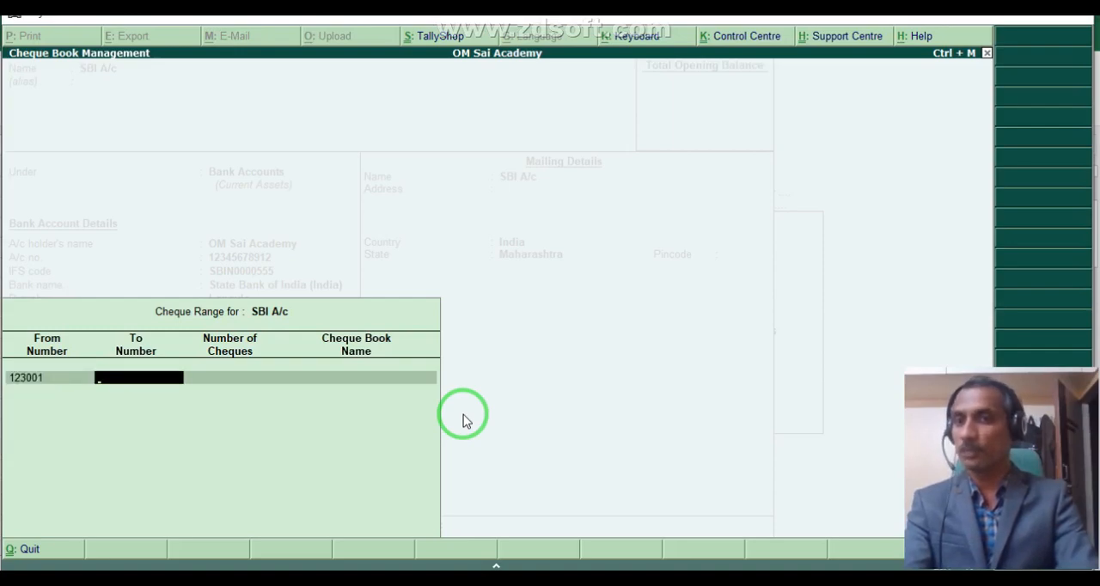
text(123)
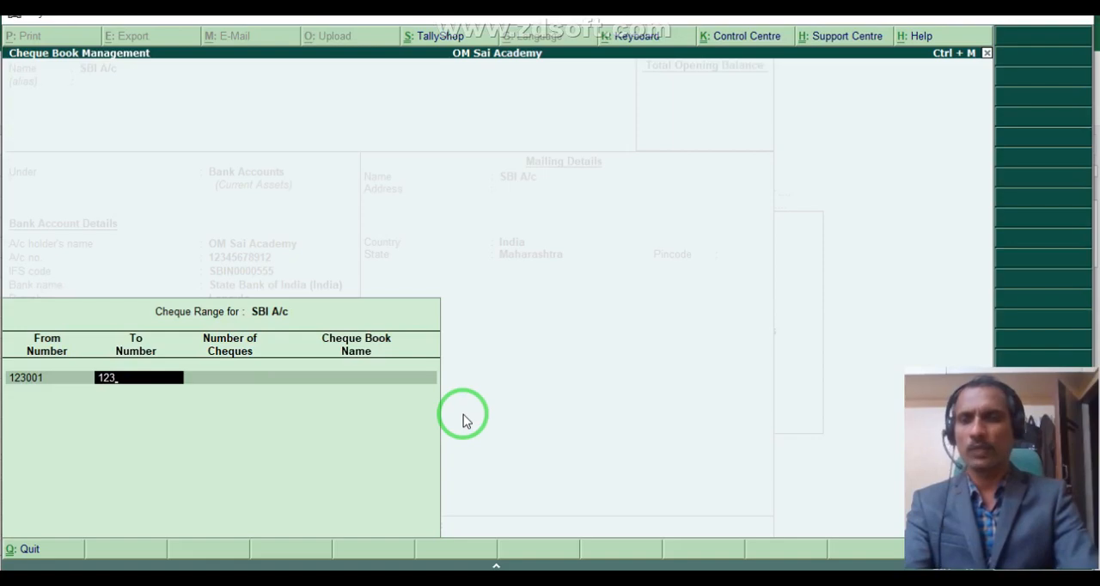
text(100)
key(Return)
key(Return)
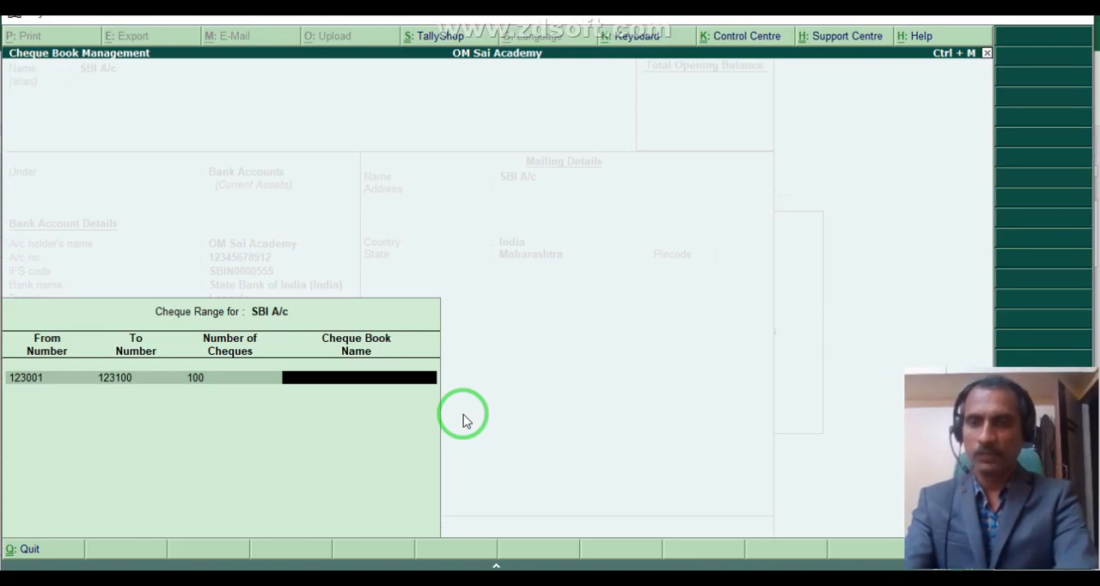
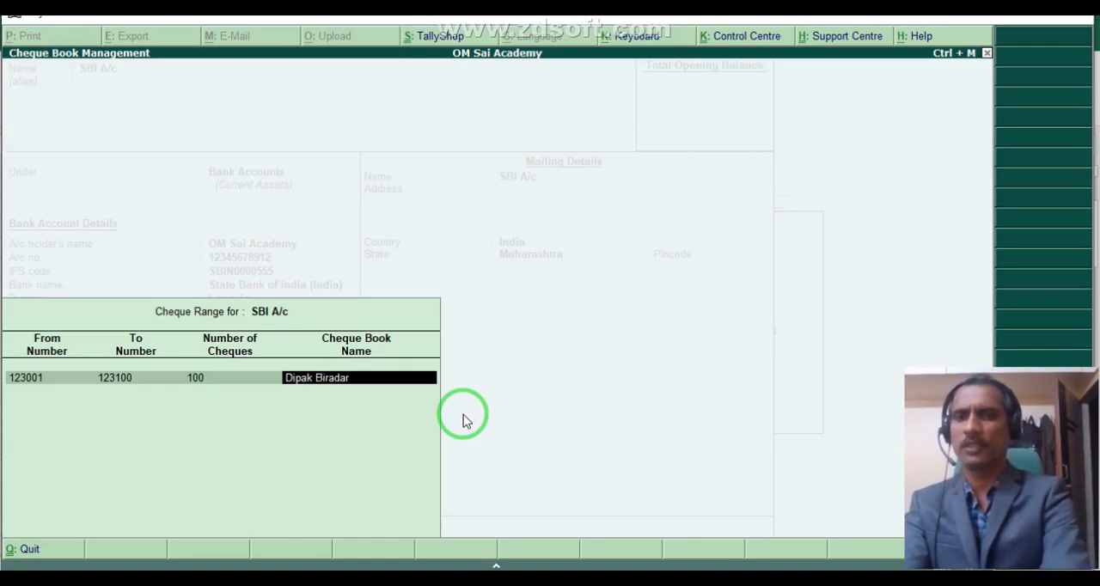
Enter a person's full name as the cheque book name and finish the cheque range.
key(Return)
key(Return)
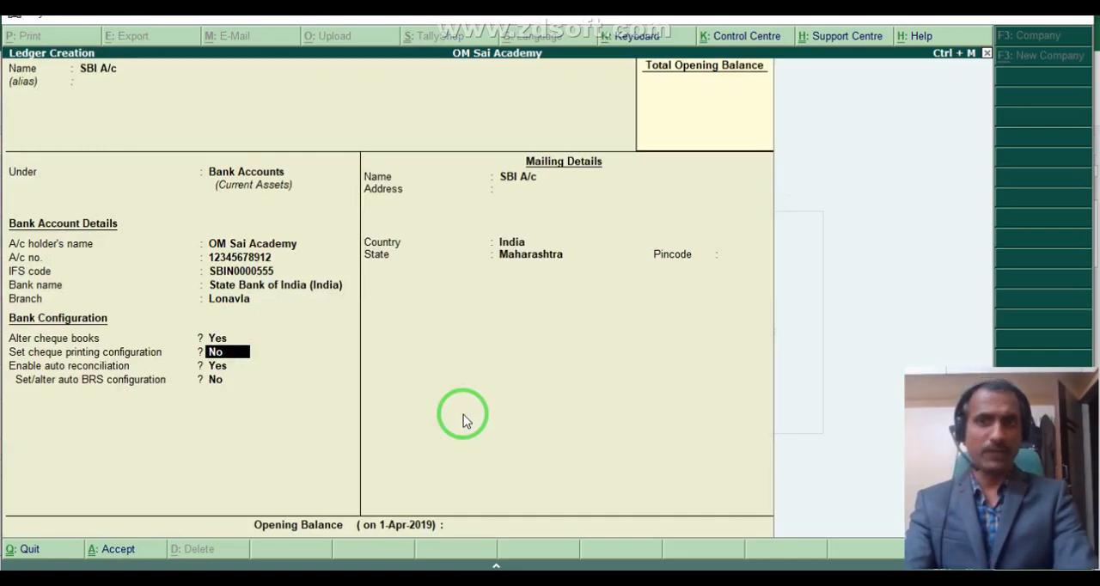
Keep the remaining bank configuration and the state Maharashtra, enter the mailing pincode, and save the SBI A/c ledger.
key(Return)
key(Return)
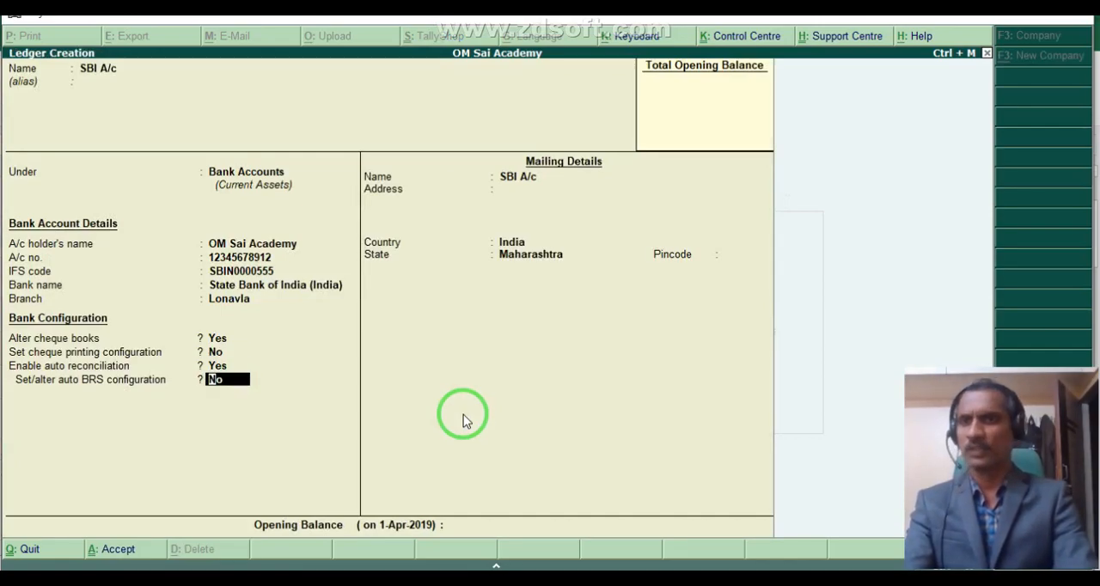
key(Return)
key(Return)
key(Return)
key(Return)
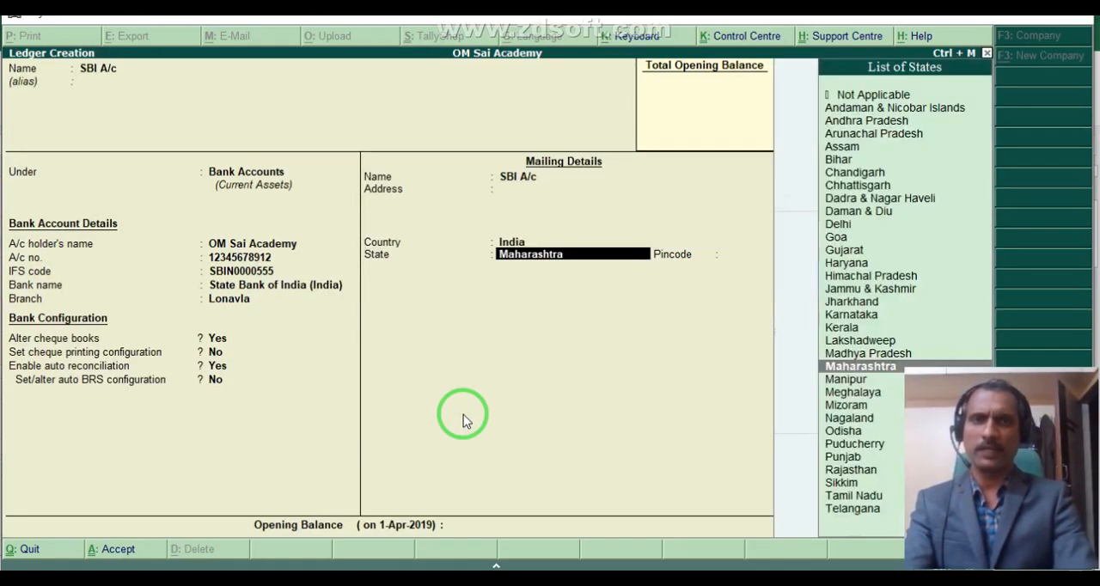
key(Return)
text(410)
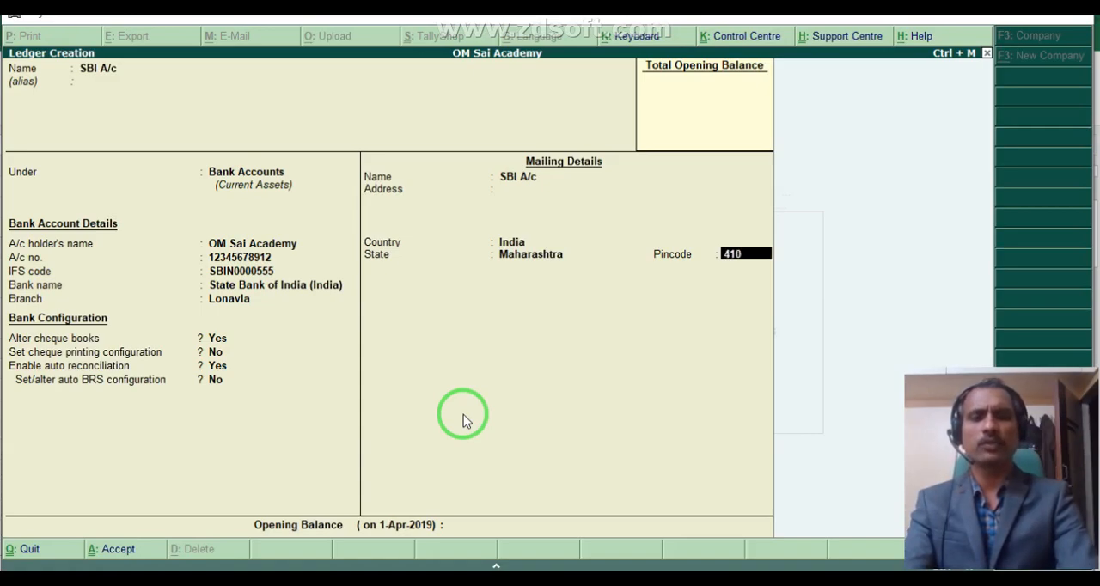
text(401)
key(Return)
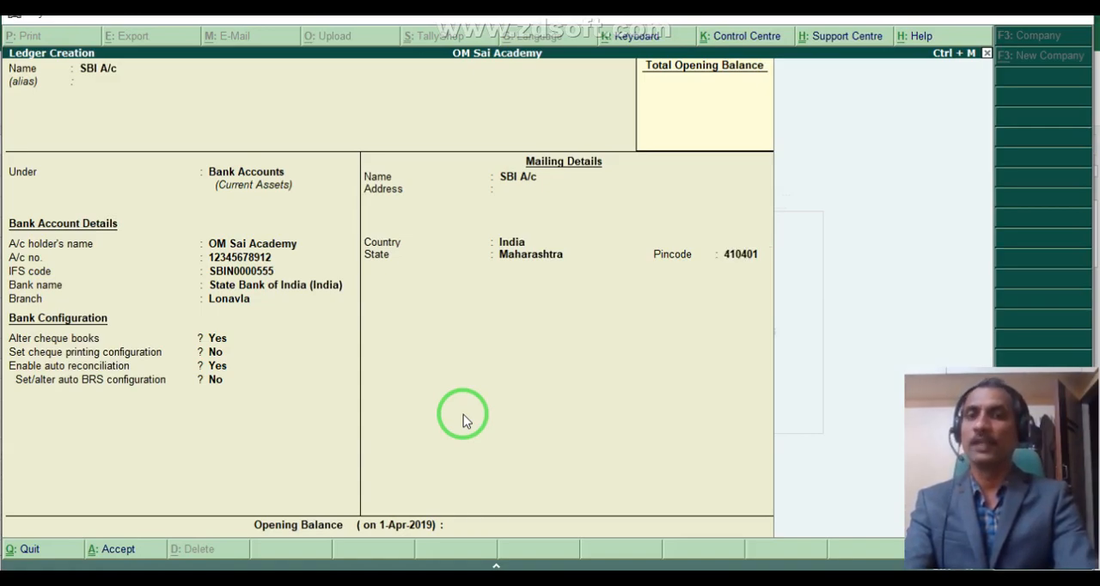
key(Return)
key(Return)
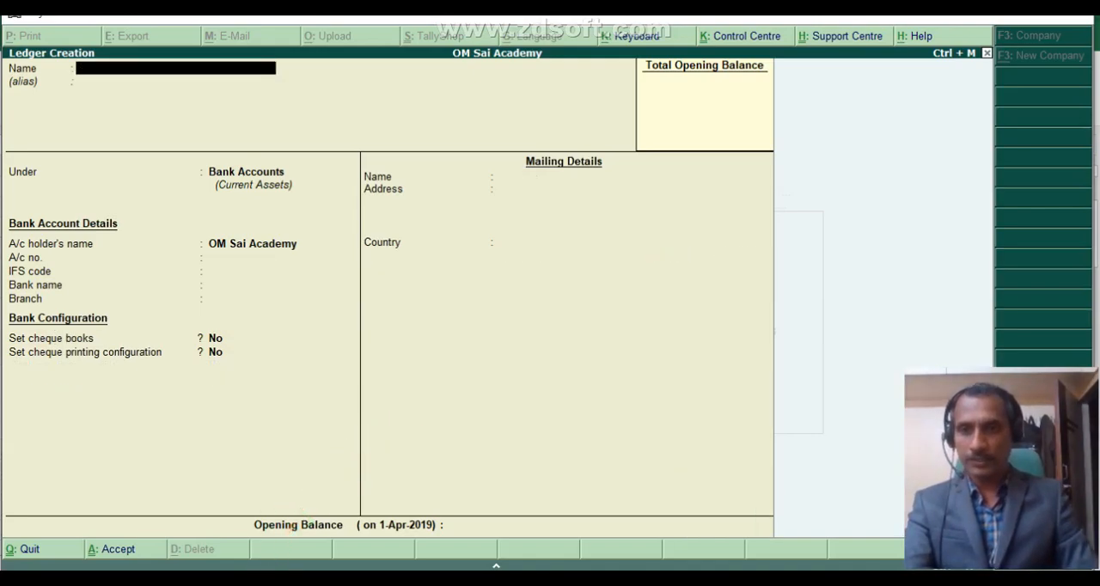
Name the new ledger Interest Receivable A/c, leaving its alias blank.
click(260, 578)
click(191, 455)
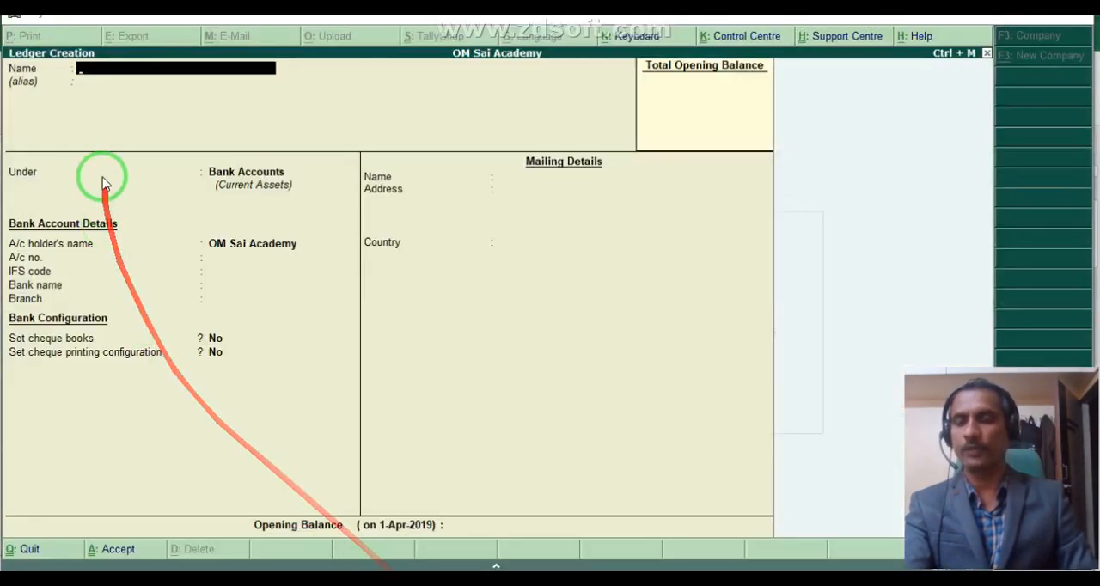
text(nterest)
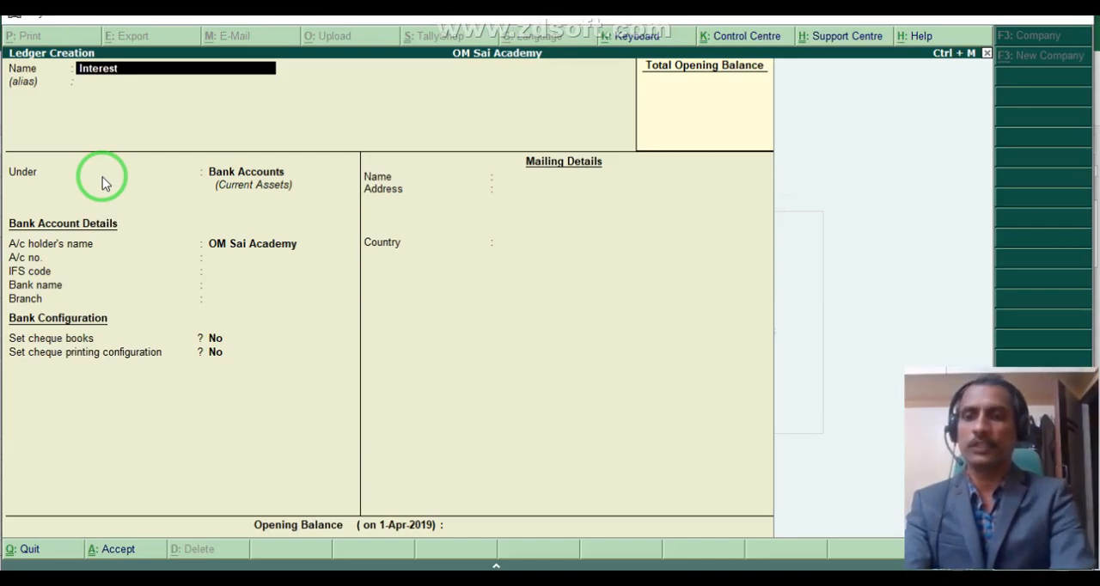
text( Receiv)
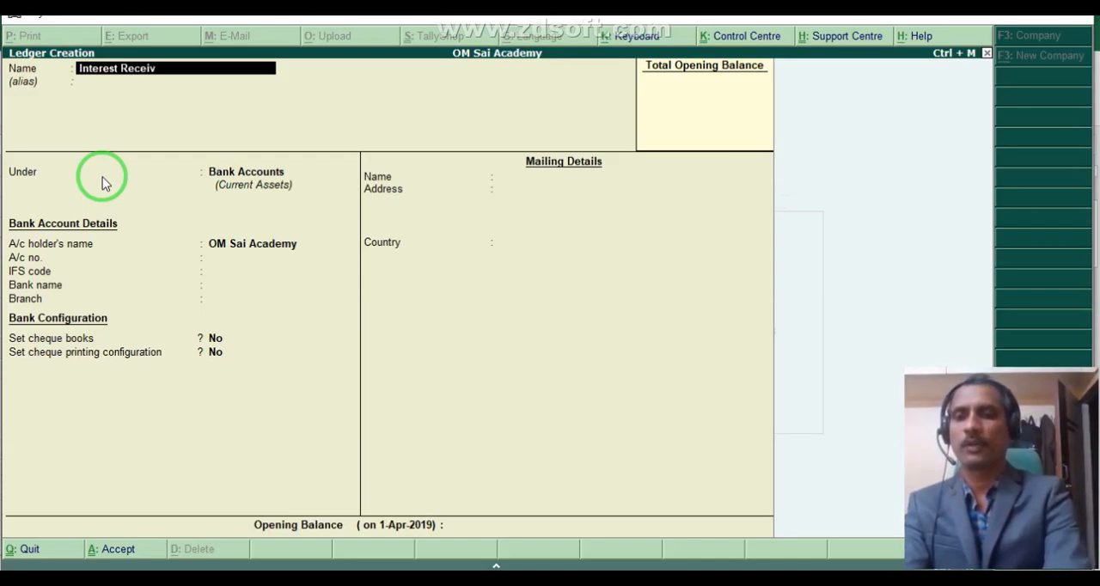
text(able A/c)
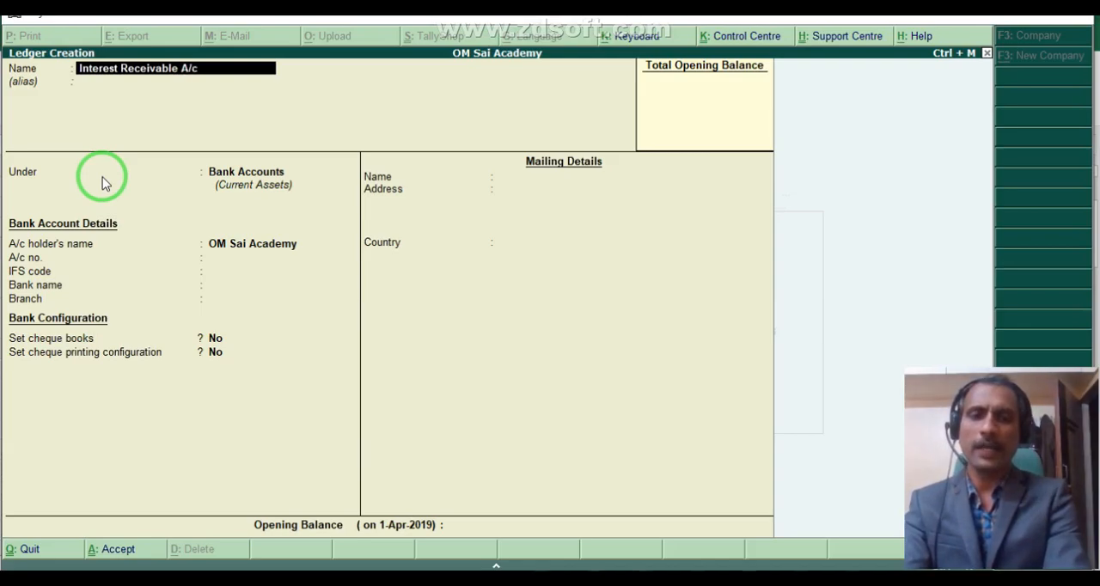
key(Return)
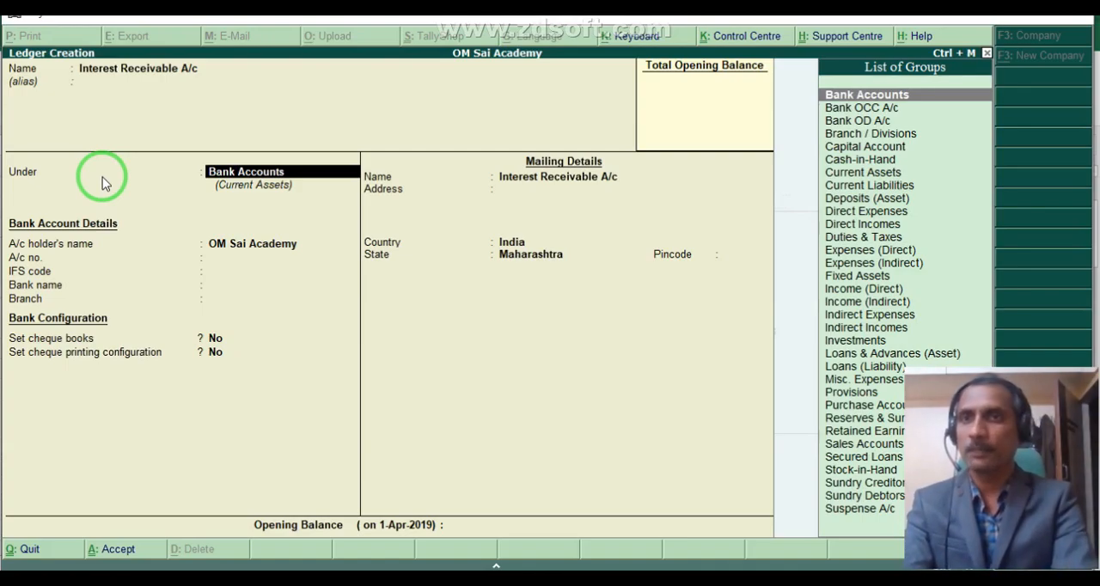
Place the Interest Receivable A/c ledger under Indirect Incomes and save it.
text(Ind)
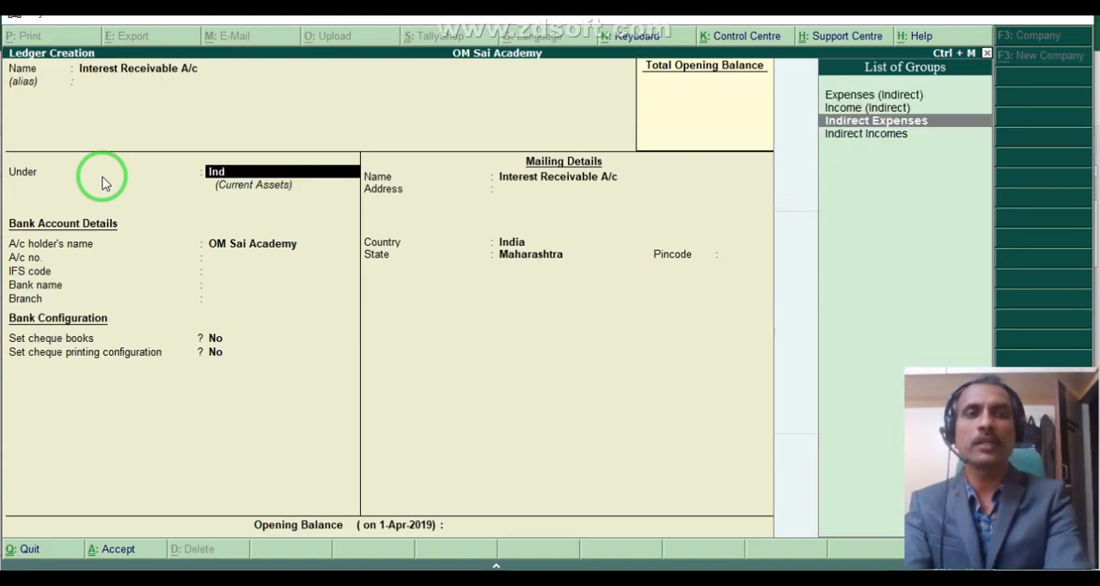
key(Down)
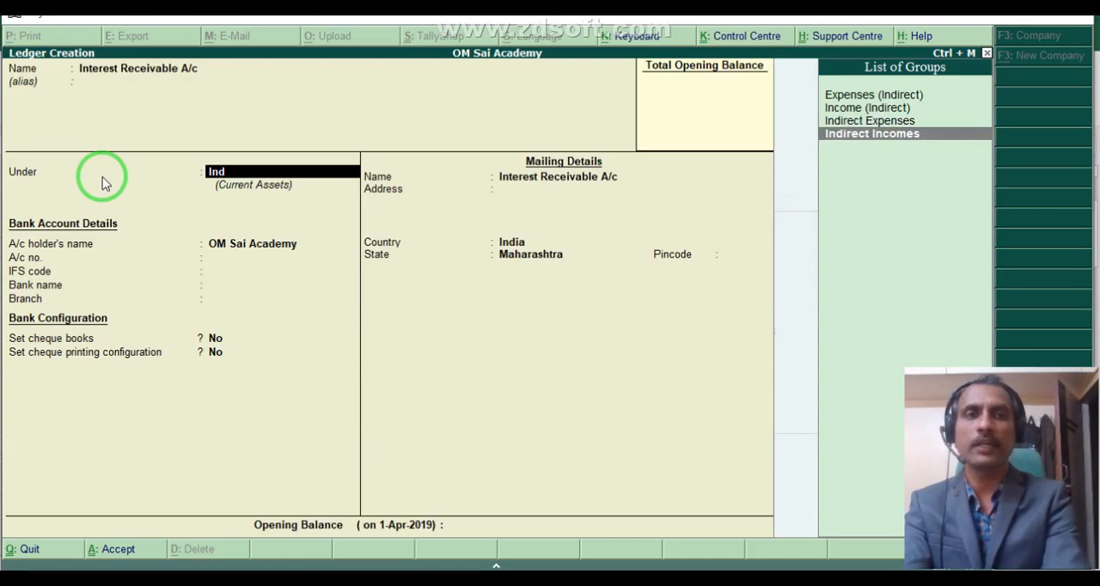
key(Return)
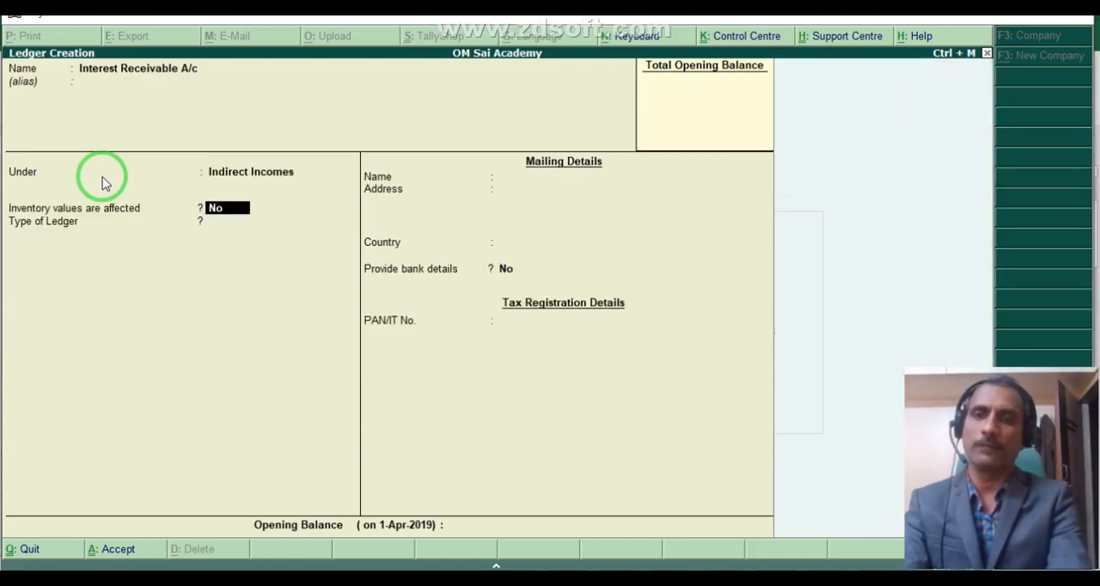
click(102, 182)
key(ctrl+a)
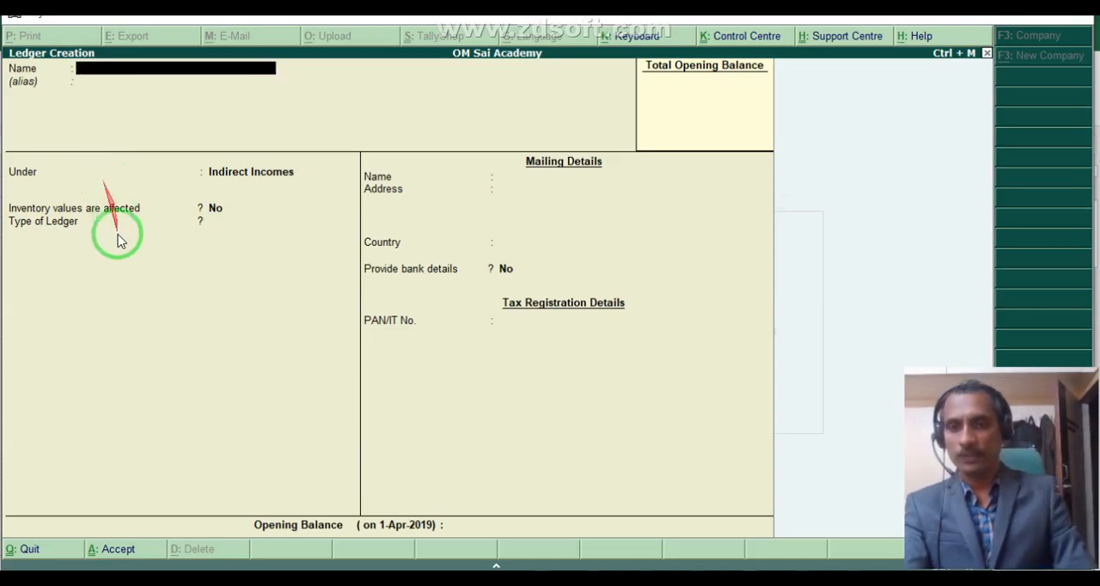
Check the dividend receipt entry in the Excel journal and name the next Tally ledger Dividend Receivable A/c, leaving its alias blank.
key(alt+Tab)
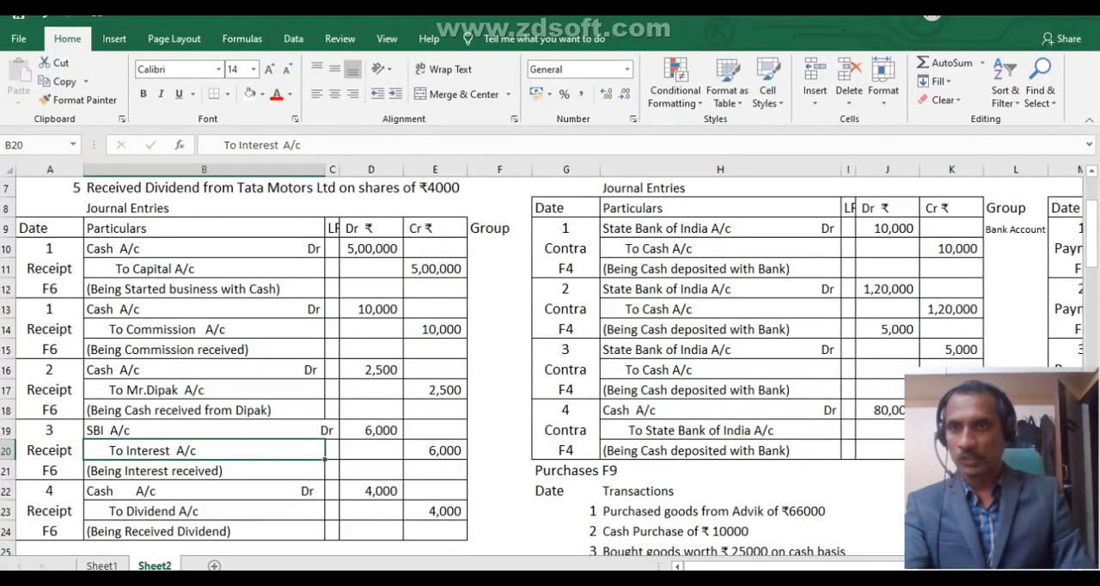
scroll(115, 464, down, 1)
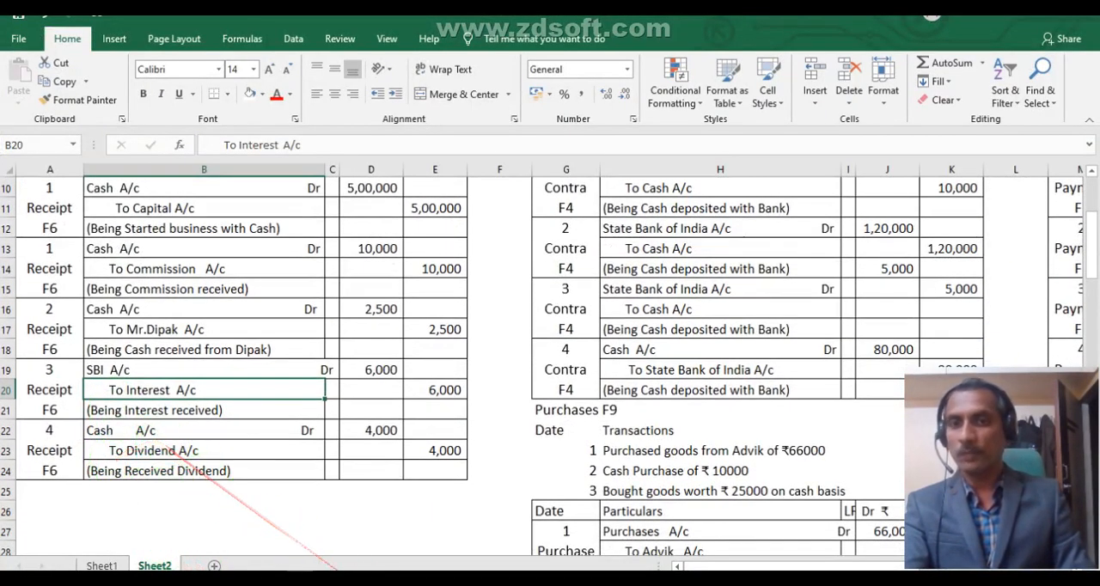
mouse_move(427, 579)
click(427, 537)
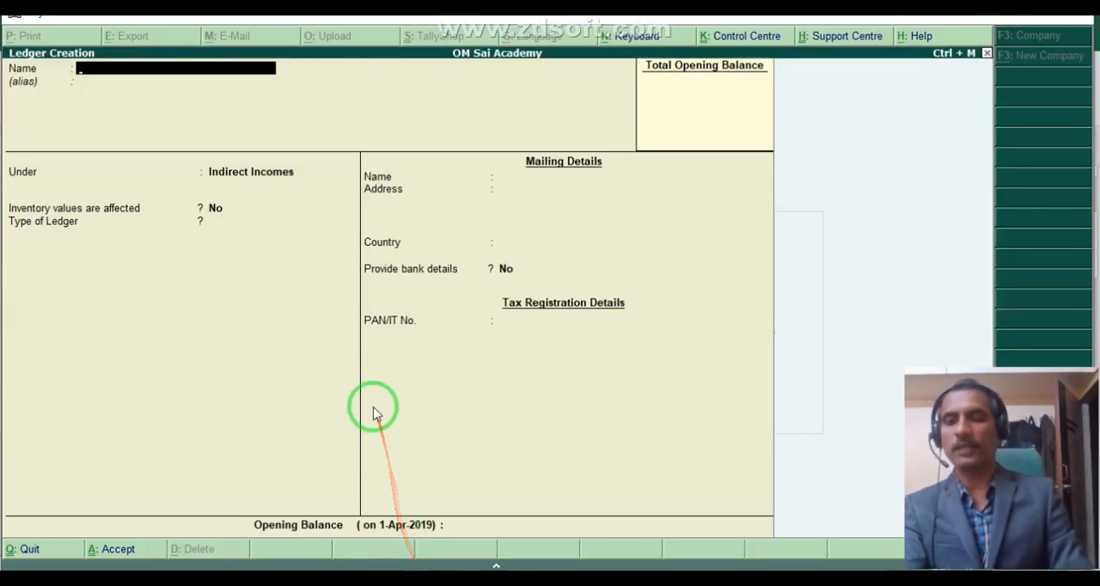
text(Di)
text(v)
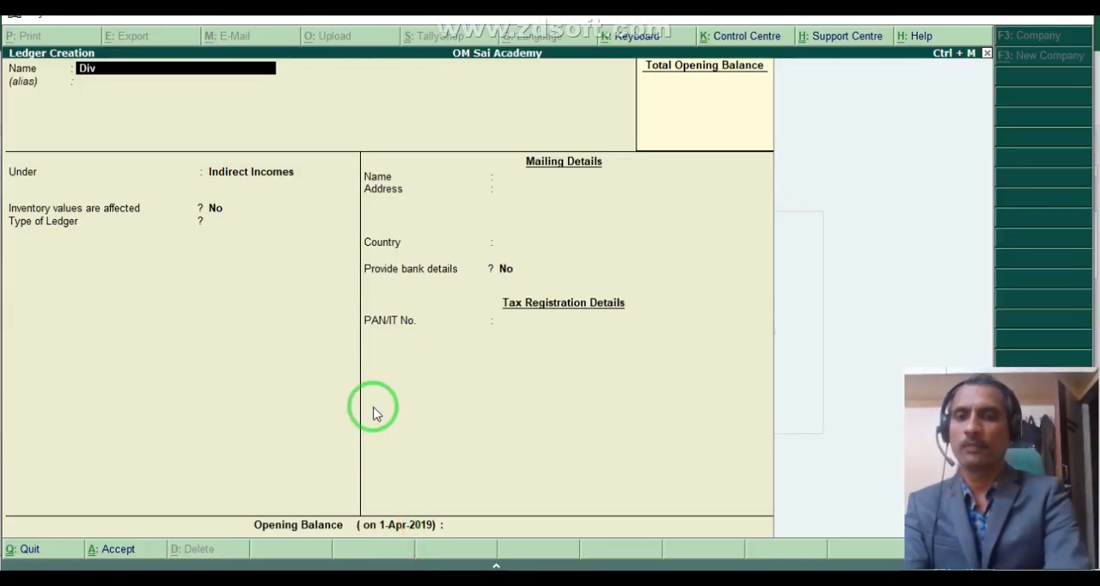
text(idend Receivable A)
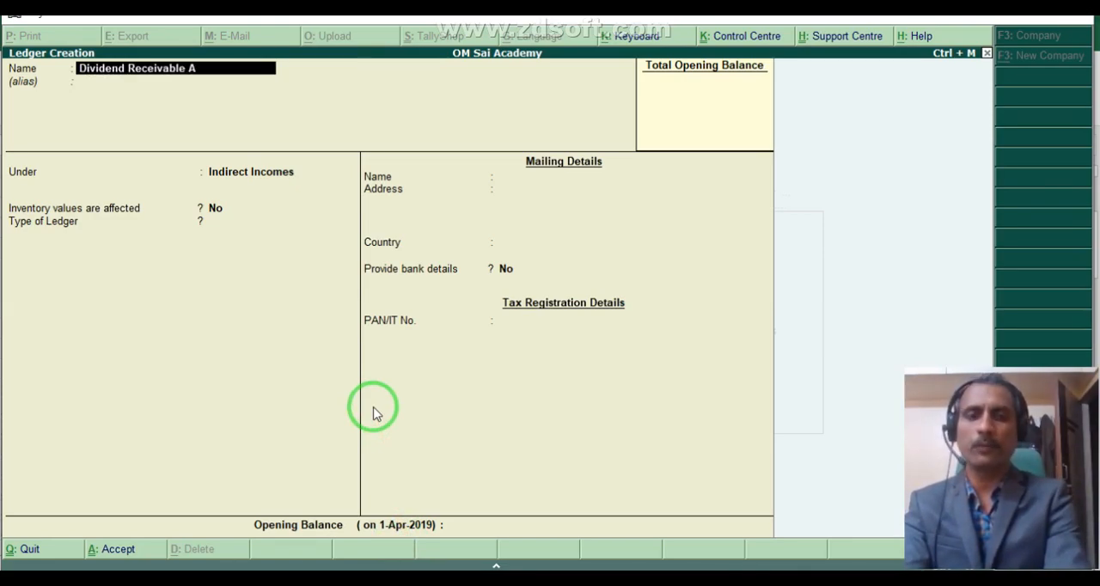
text(/c)
key(Return)
key(Return)
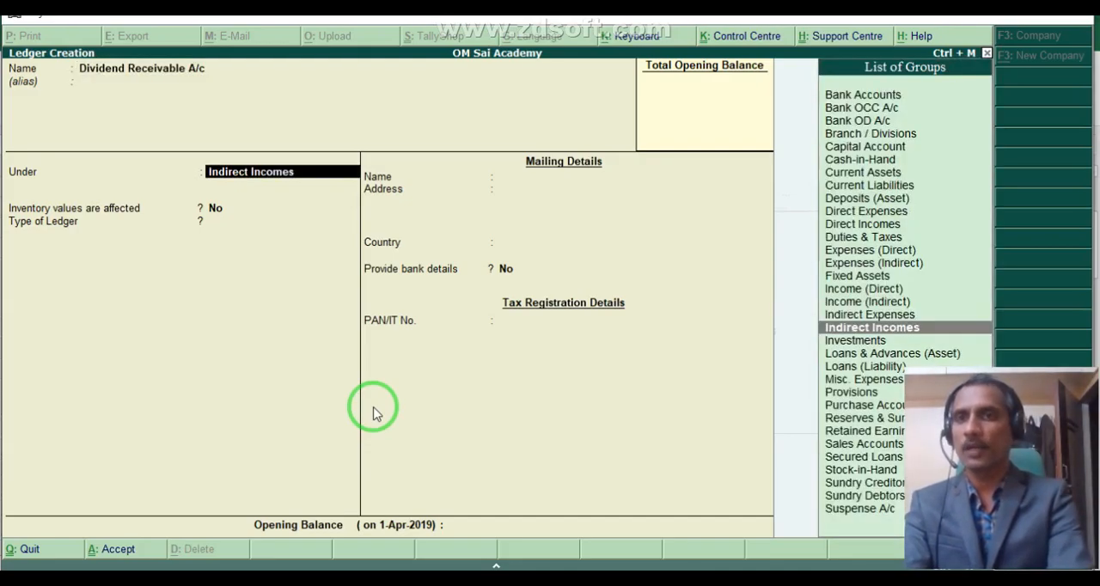
Place the Dividend Receivable A/c ledger under Indirect Incomes and save it.
text(Ind)
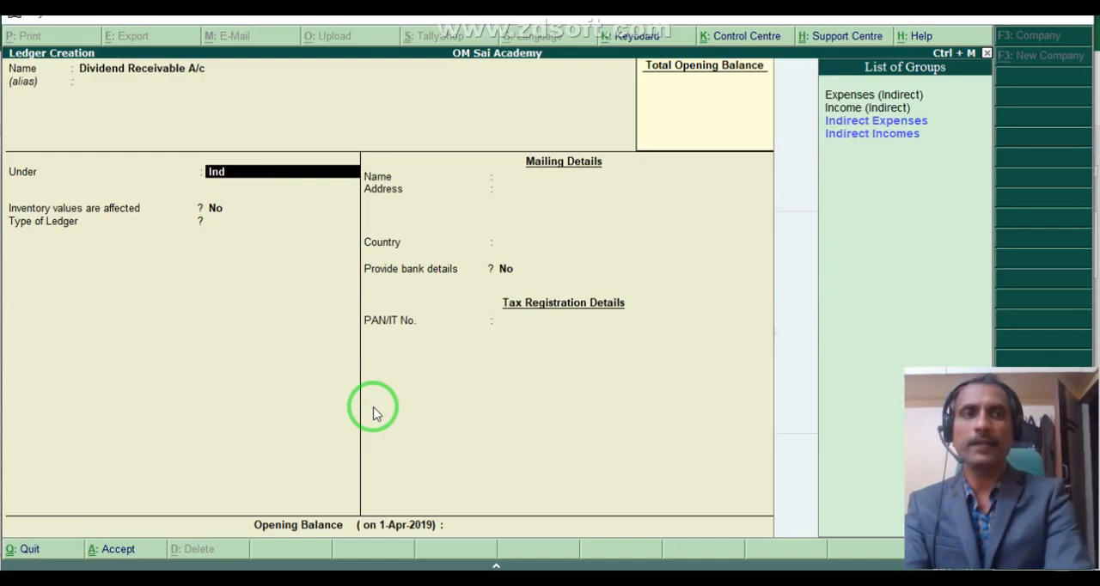
key(Down)
key(Return)
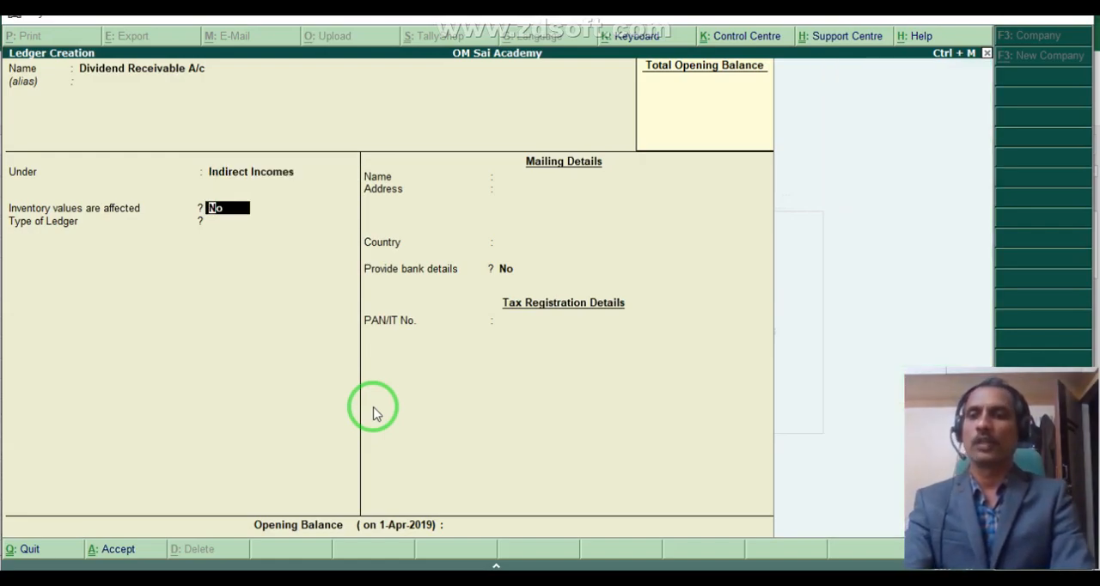
key(ctrl+a)
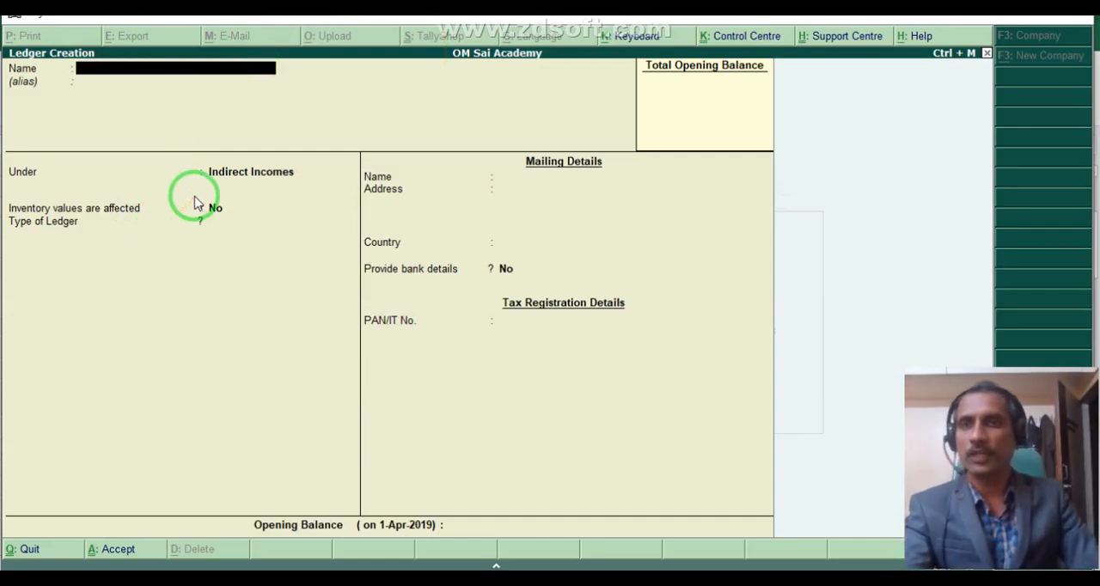
Quit ledger creation and return to the Gateway of Tally.
key(Escape)
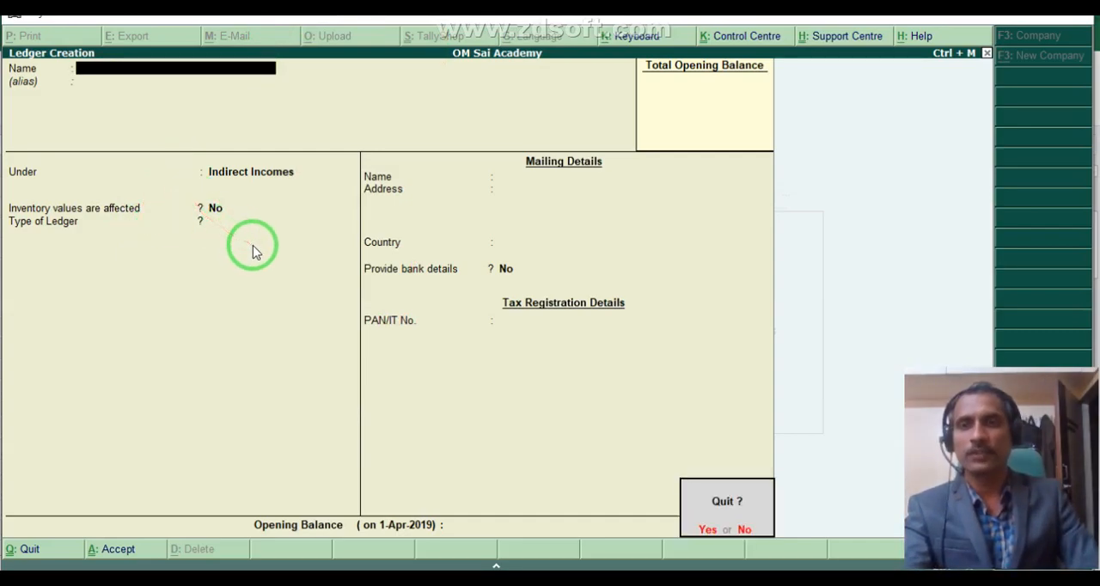
key(Return)
key(Escape)
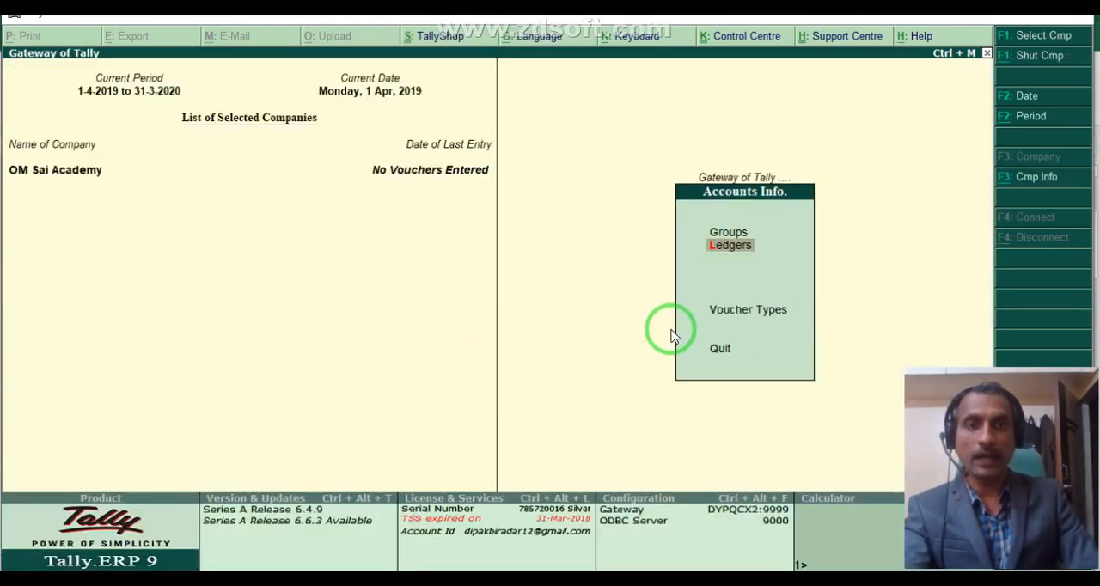
key(Escape)
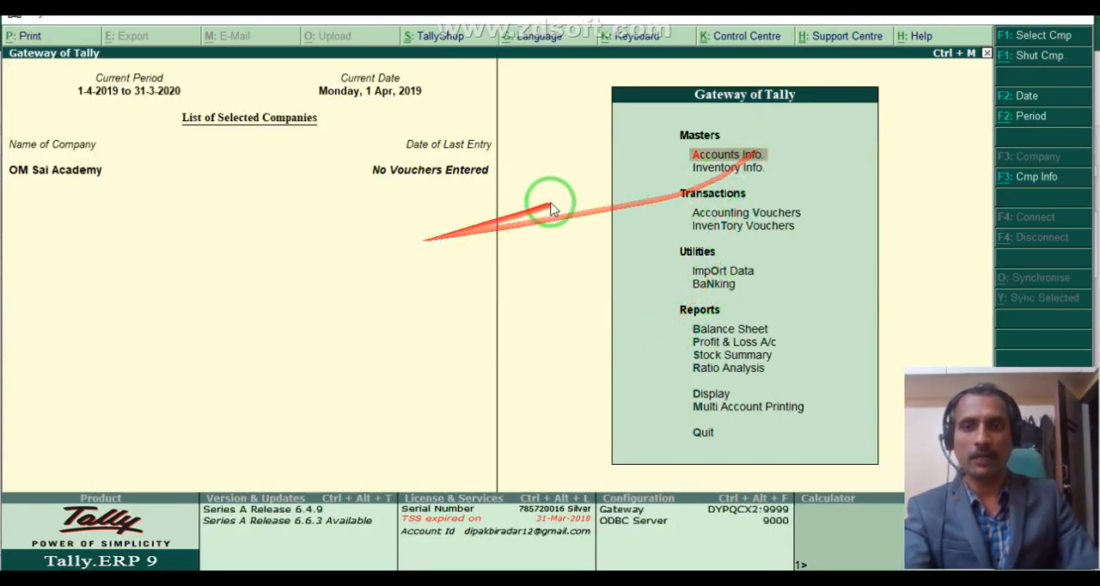
Reopen the blank single-ledger creation form through Accounts Info and return to the Gateway of Tally without creating a ledger.
key(Return)
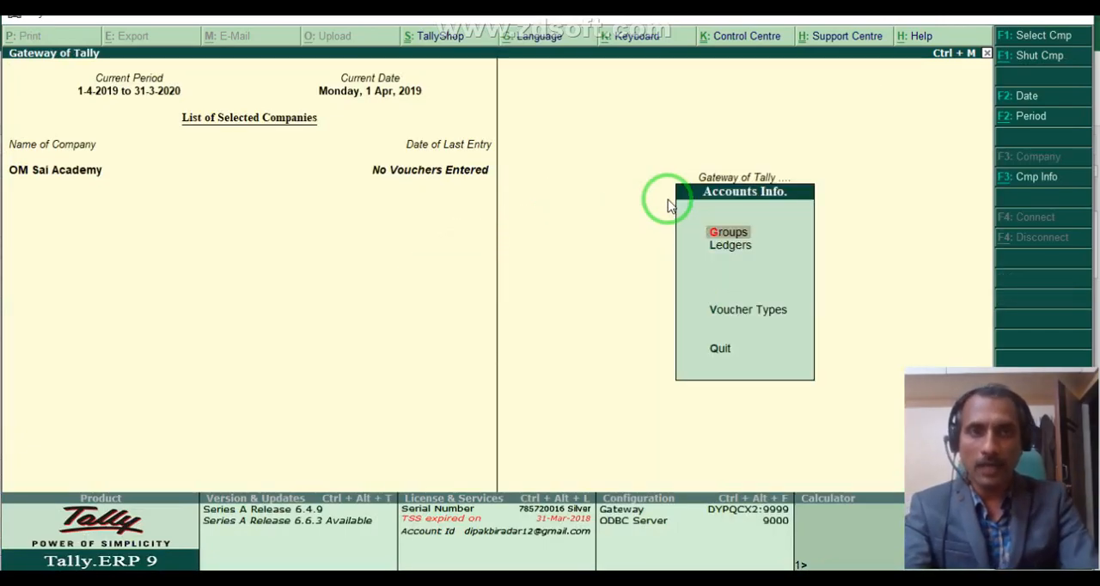
key(Down)
key(Return)
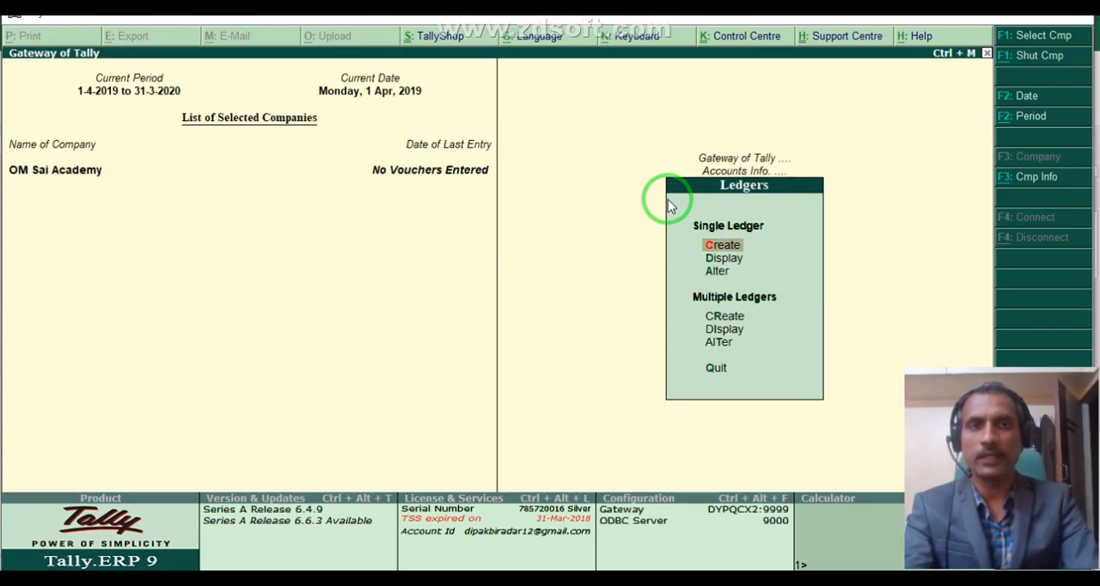
key(Return)
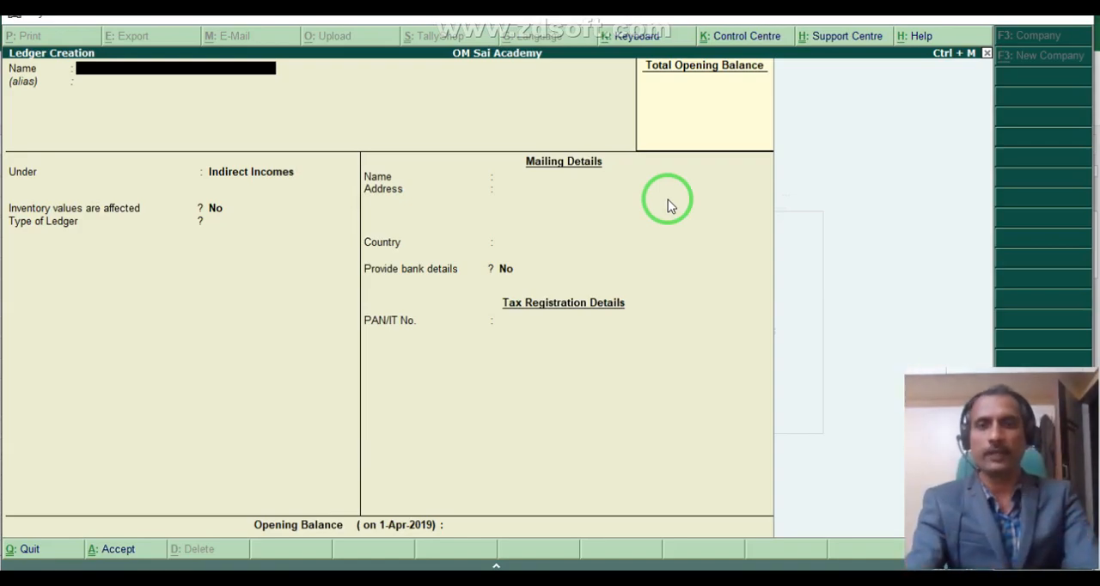
key(Escape)
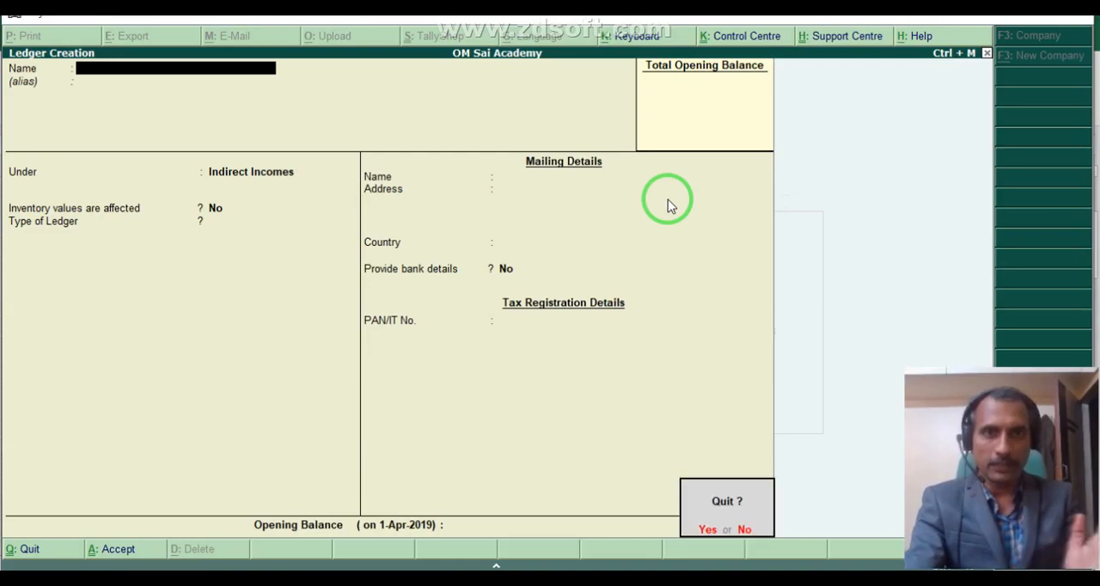
key(y)
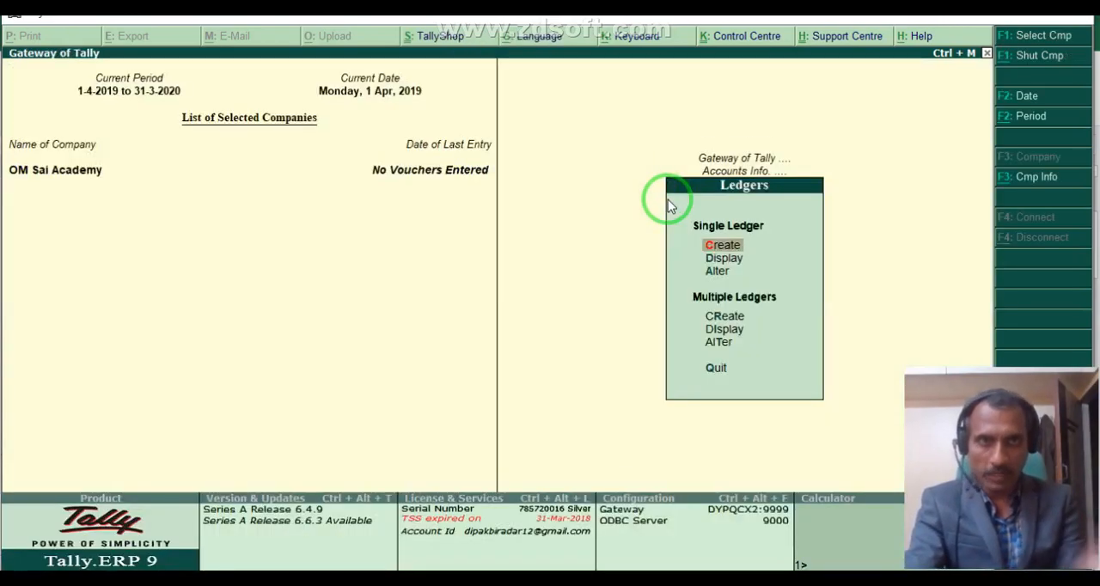
key(Escape)
key(Escape)
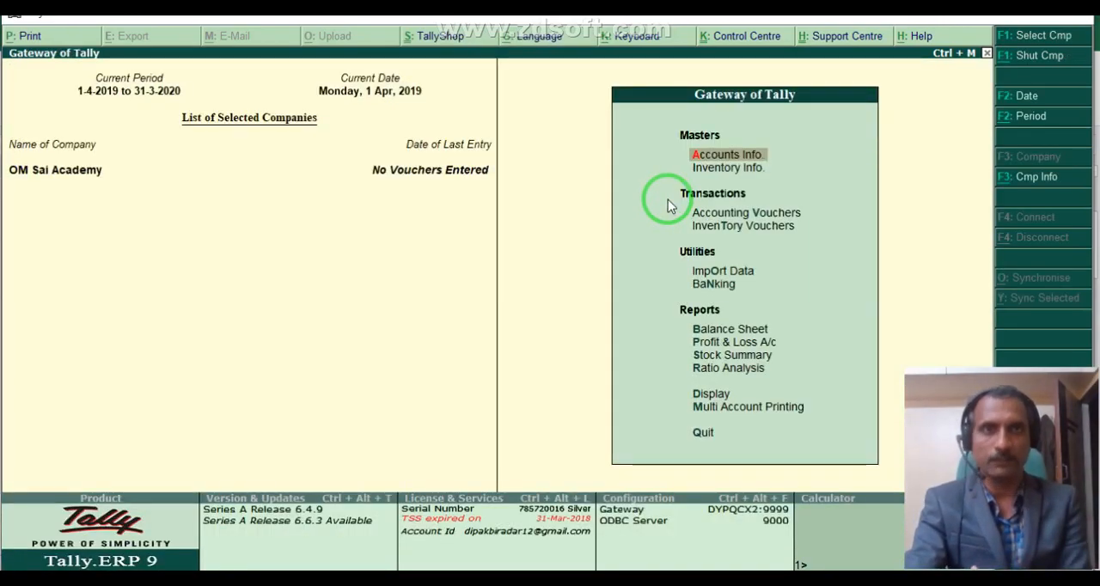
Open accounting voucher creation to view the payment voucher's list of ledger accounts, and leave without making an entry.
key(Down)
key(Down)
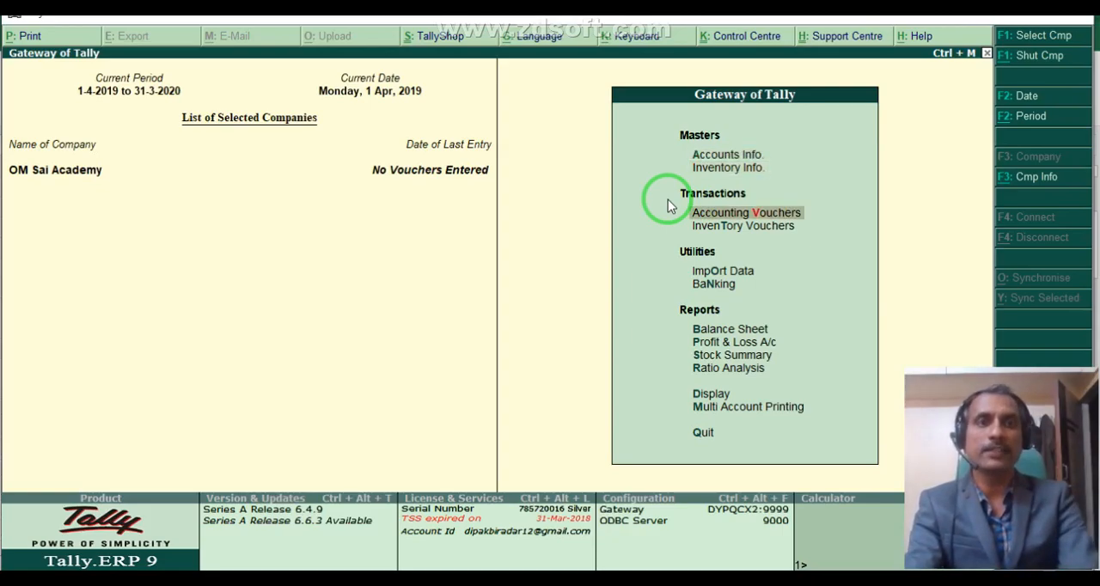
key(Return)
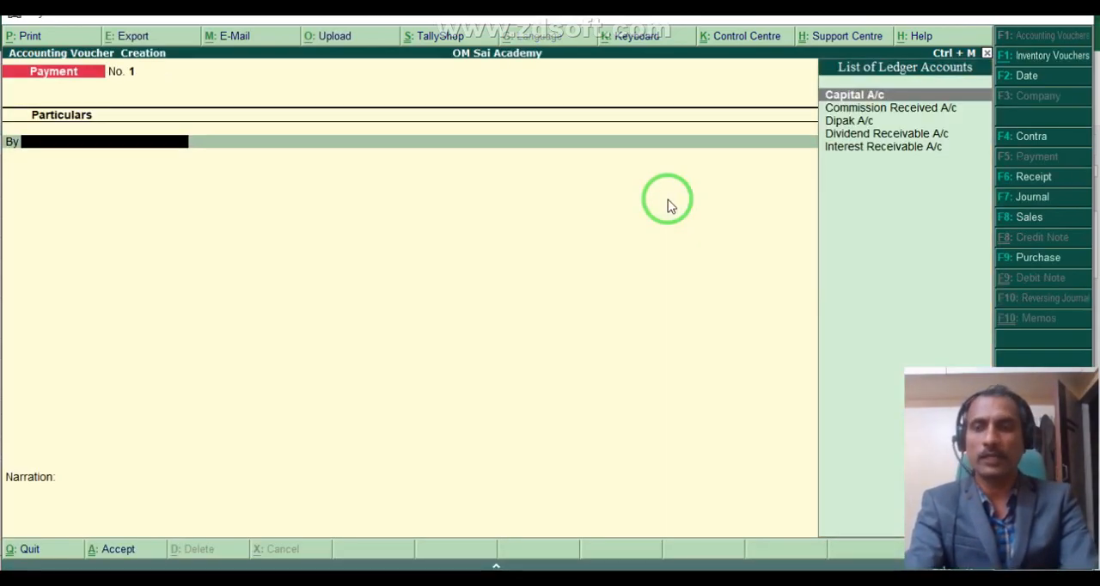
key(Escape)
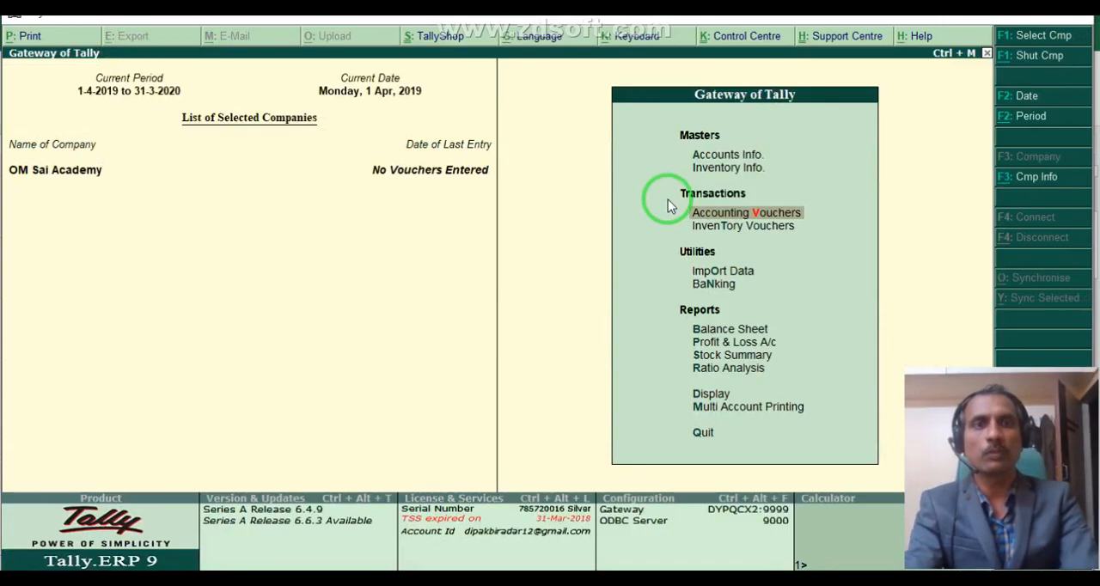
Open the multiple-ledger alteration list for All Items and review the ledgers and their groups down to SBI A/c.
key(Up)
key(Up)
key(Return)
key(Down)
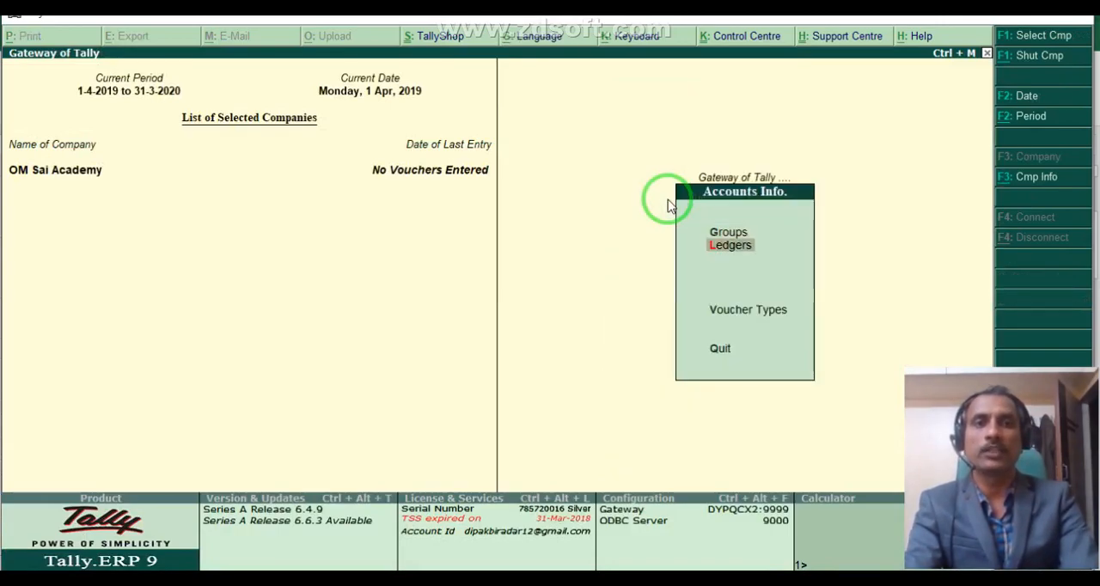
key(Return)
key(Down)
key(Down)
key(Down)
key(Down)
key(Down)
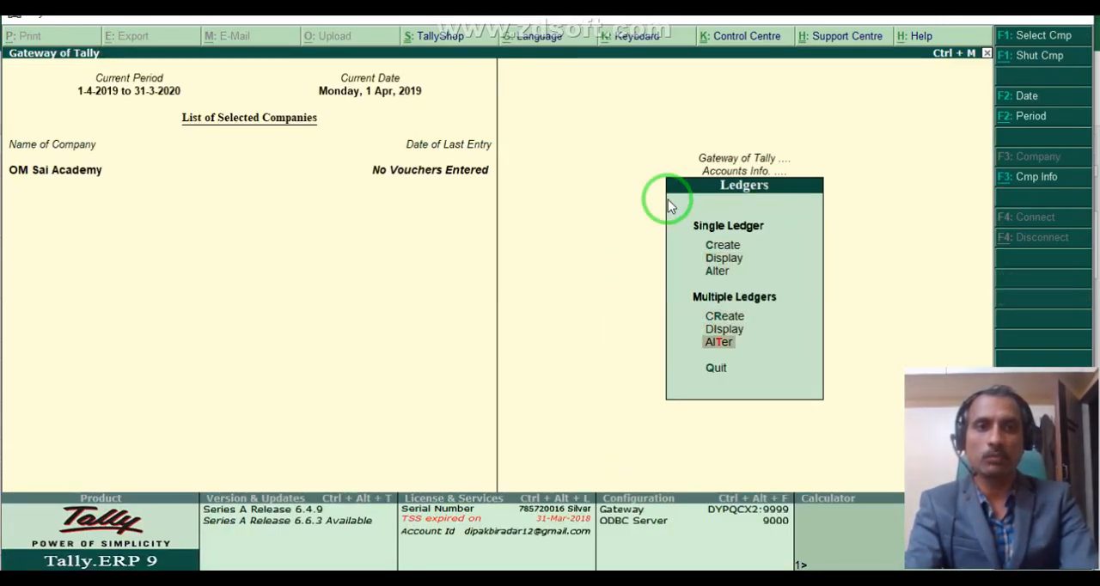
key(Return)
key(Return)
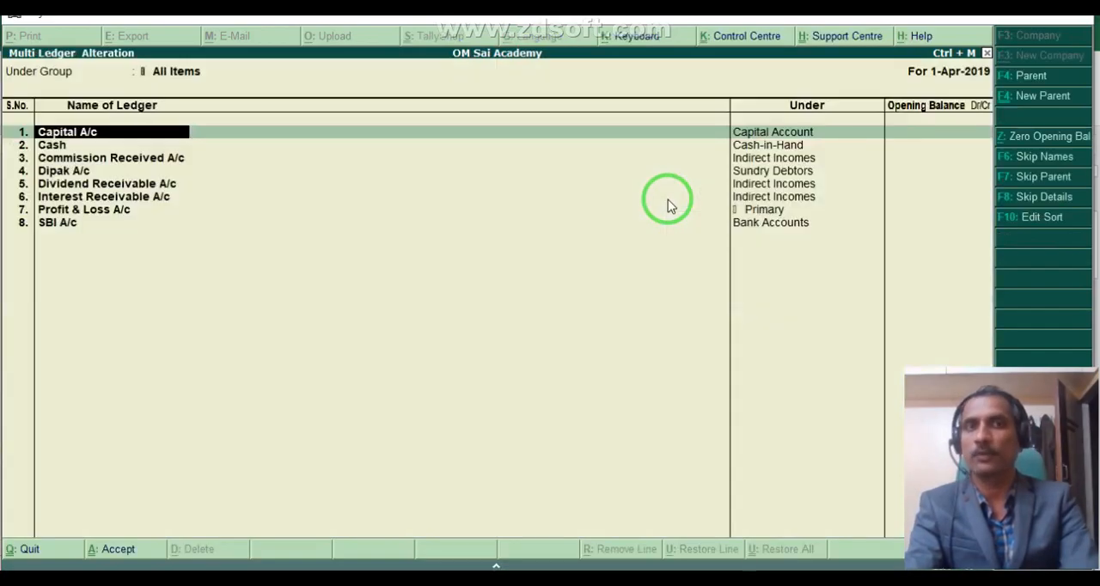
key(Down)
key(Down)
key(Down)
key(Down)
key(Down)
key(Down)
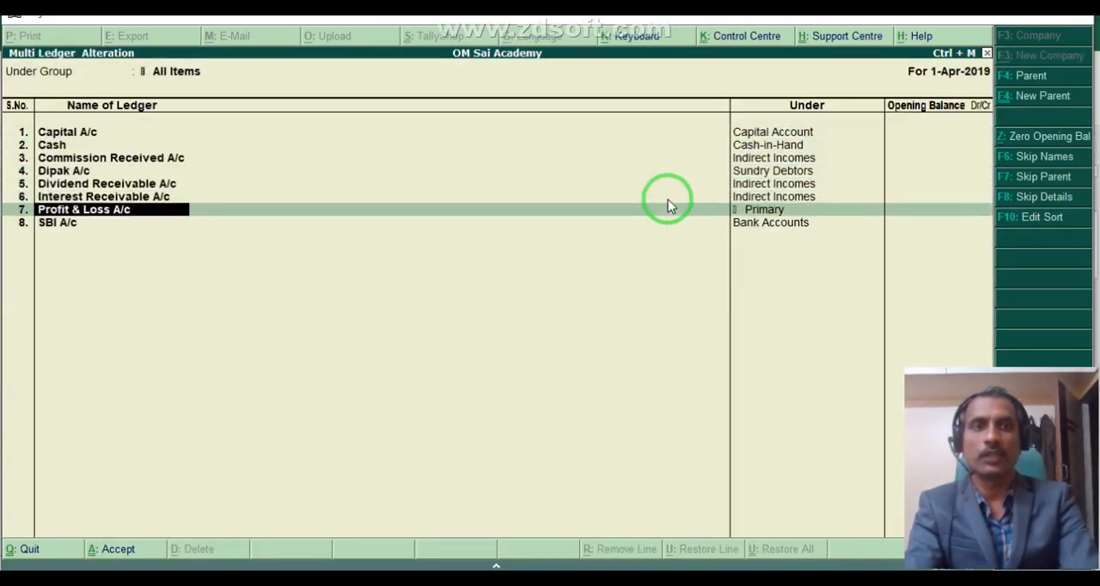
key(Down)
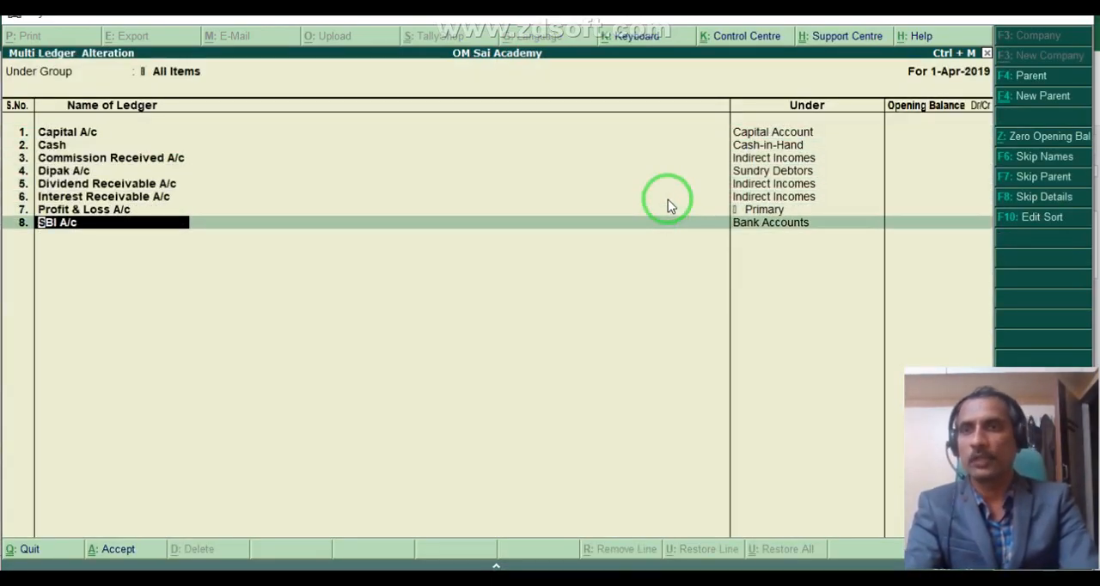
Check the last ledgers in the multiple-ledger alteration list and return to the Gateway of Tally without changing anything.
key(Up)
key(Up)
key(Up)
key(Up)
key(Up)
key(Up)
key(Down)
key(Down)
key(Down)
key(Down)
key(Down)
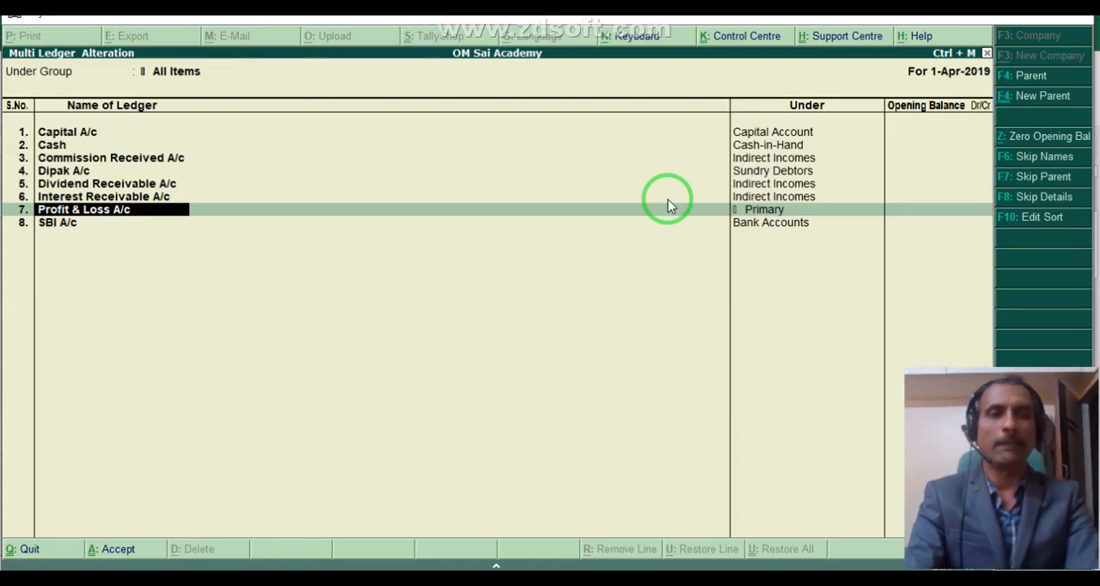
key(BackSpace)
key(Escape)
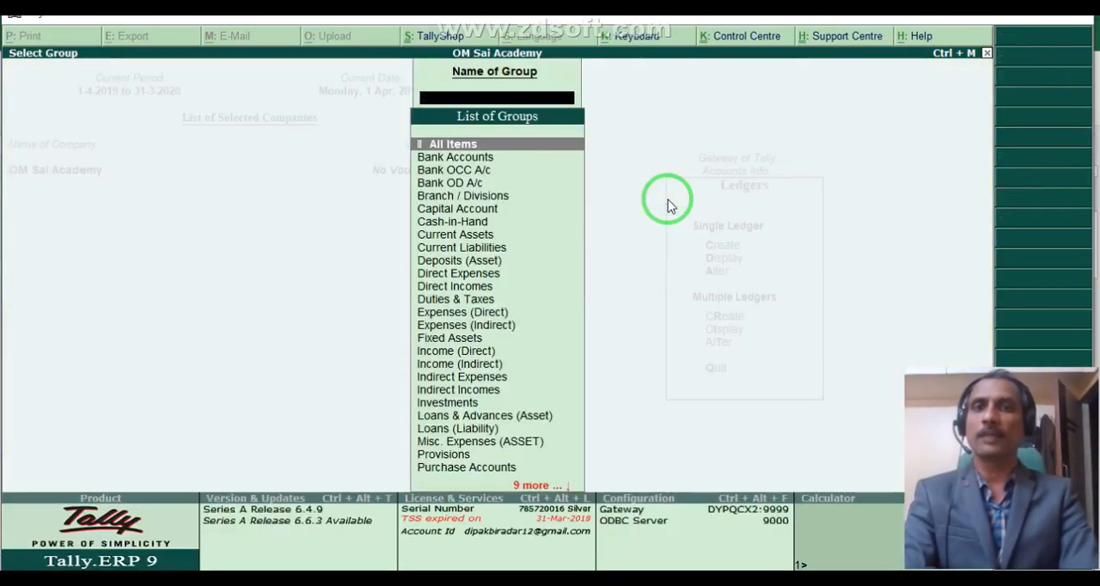
key(Escape)
key(Escape)
key(Escape)
Open accounting voucher creation from the Gateway of Tally.
key(Down)
key(Down)
key(Down)
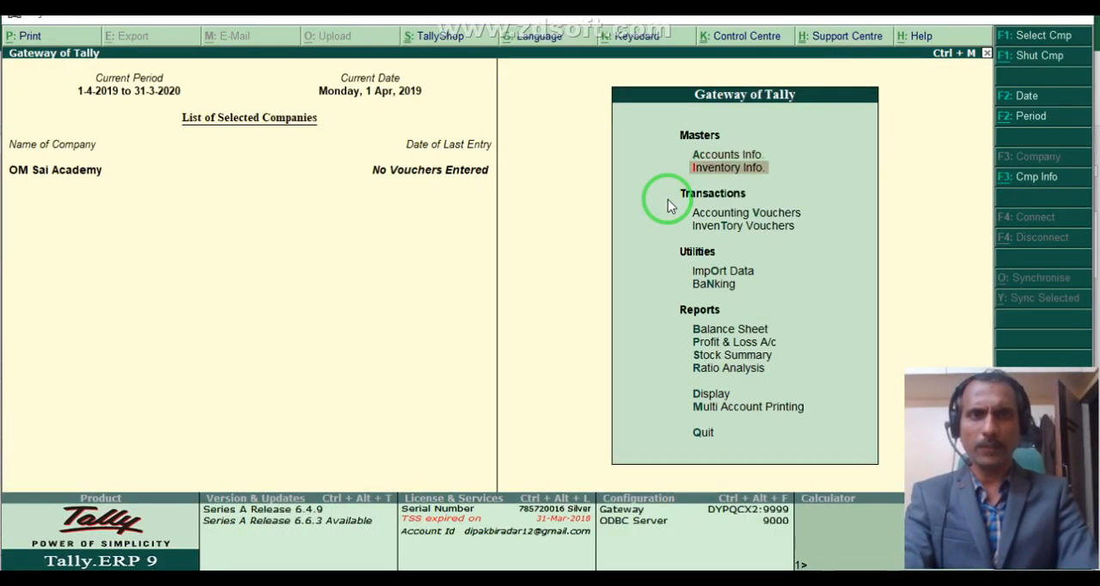
key(Up)
key(Return)
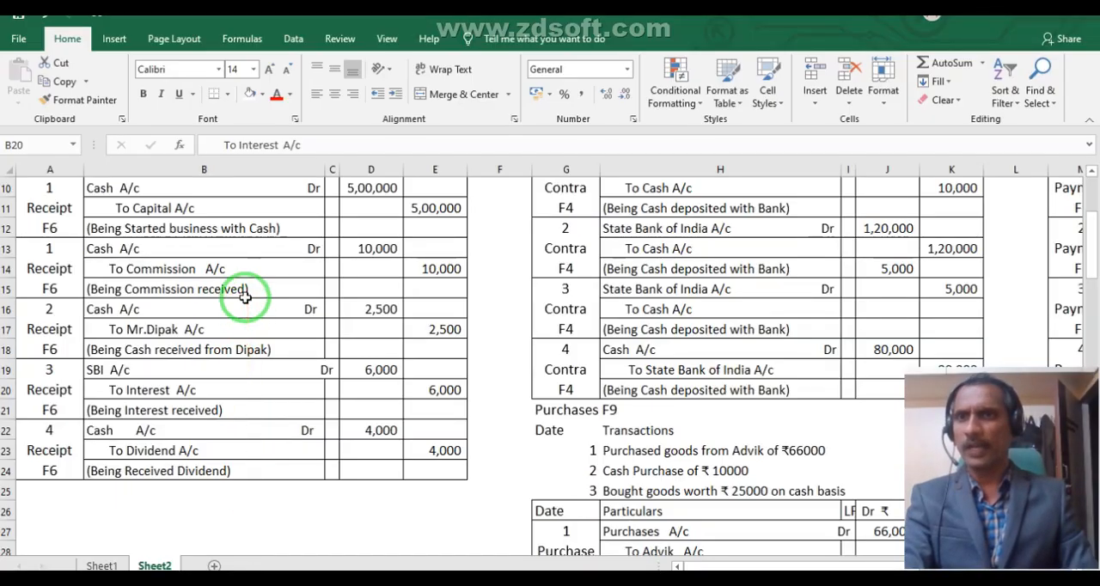
In the Excel workbook, shade the first receipt journal entry, Cash to Capital in A10:E12, with a blue fill.
scroll(246, 299, up, 2)
click(201, 324)
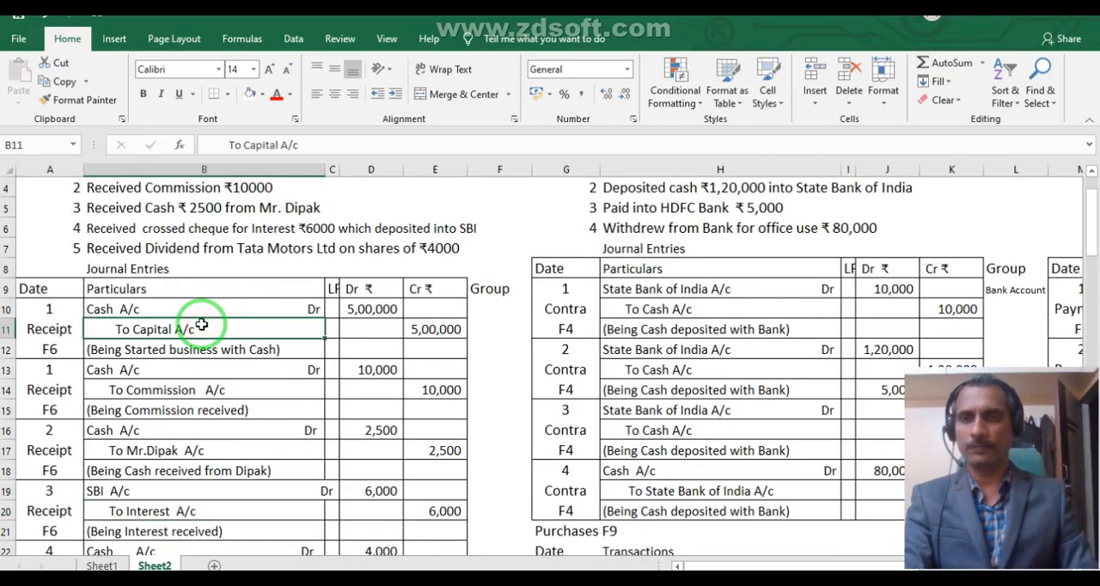
scroll(183, 230, up, 1)
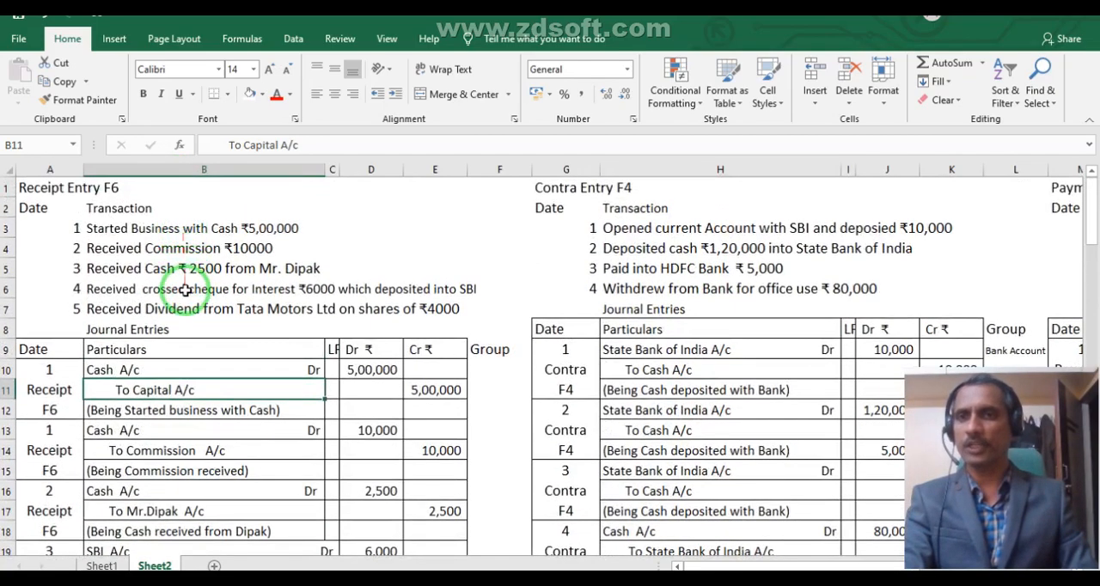
drag(49, 369, 429, 393)
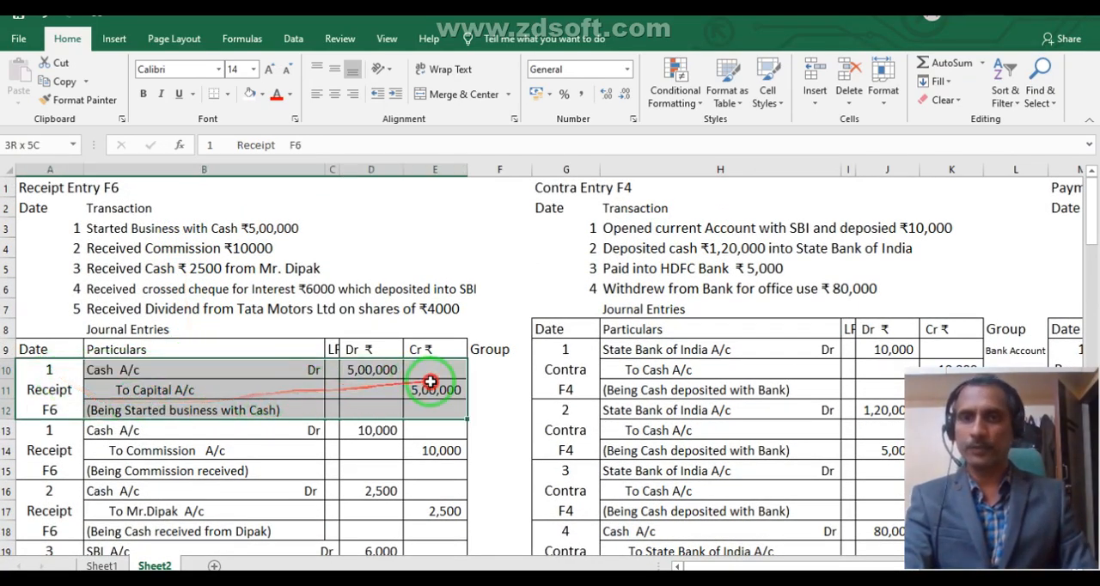
click(262, 94)
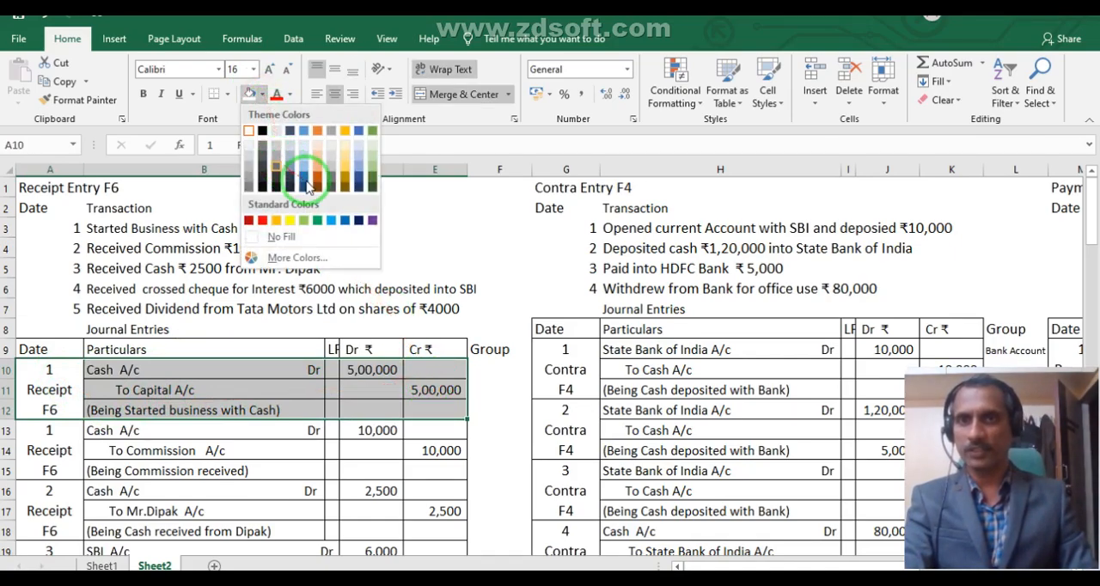
click(302, 170)
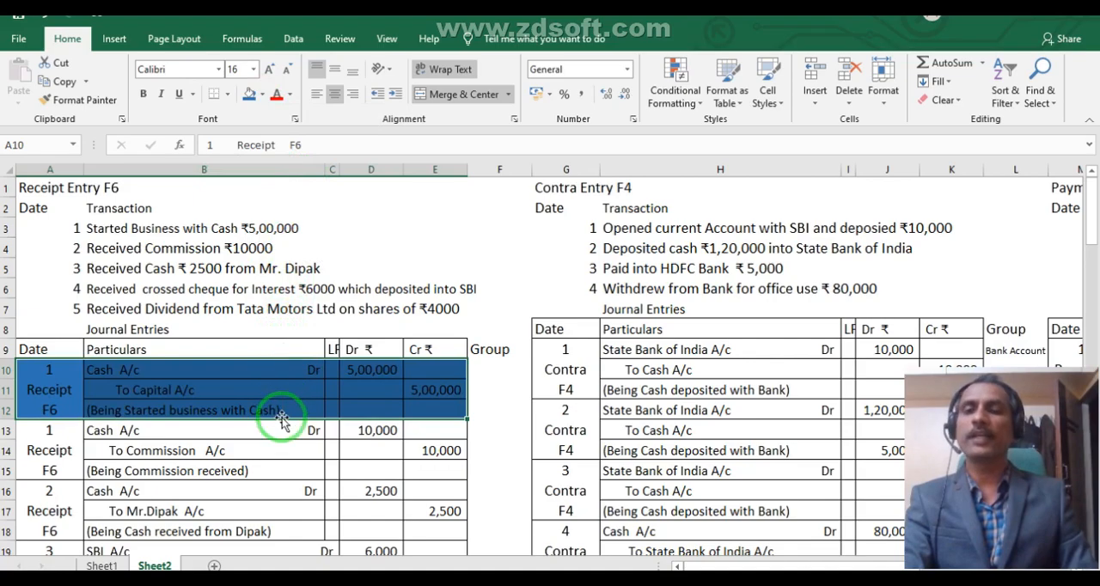
click(283, 458)
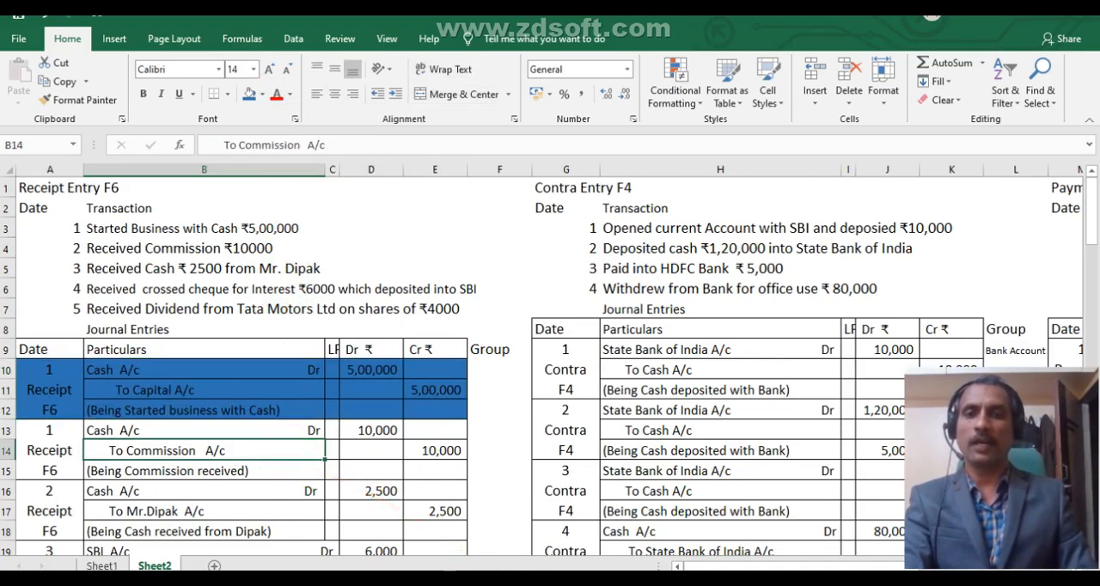
Switch to Tally.ERP 9, start a receipt voucher and credit Capital A/c with 5,00,000.
click(420, 578)
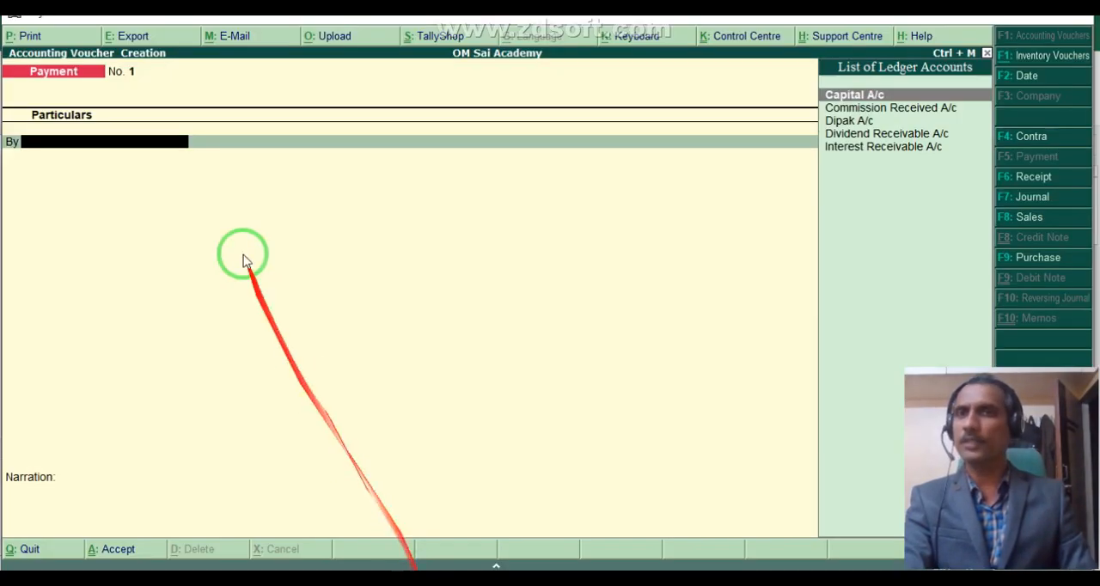
click(1022, 187)
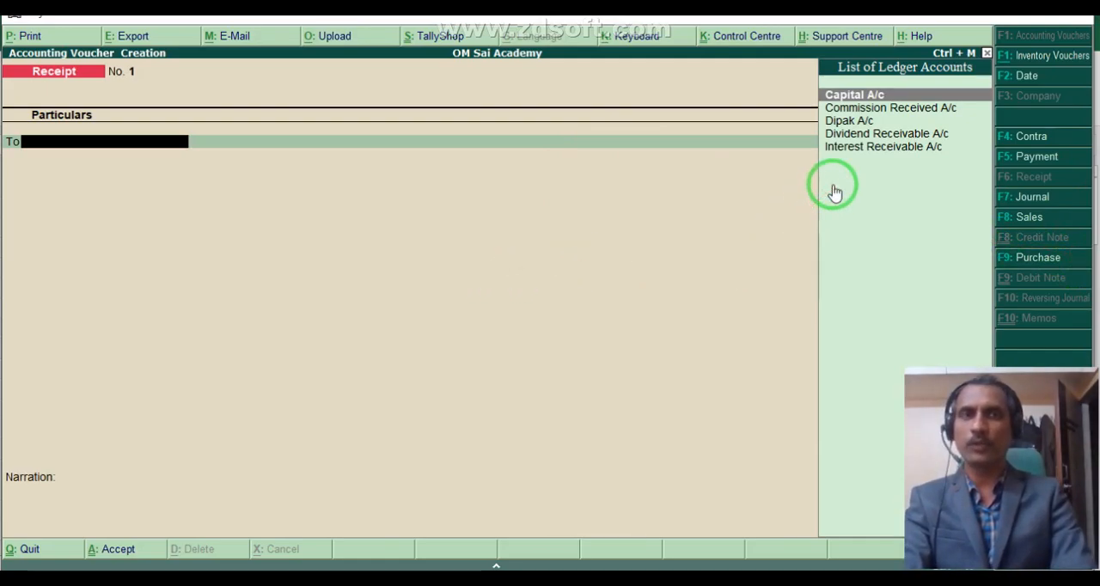
key(Return)
text(5,0)
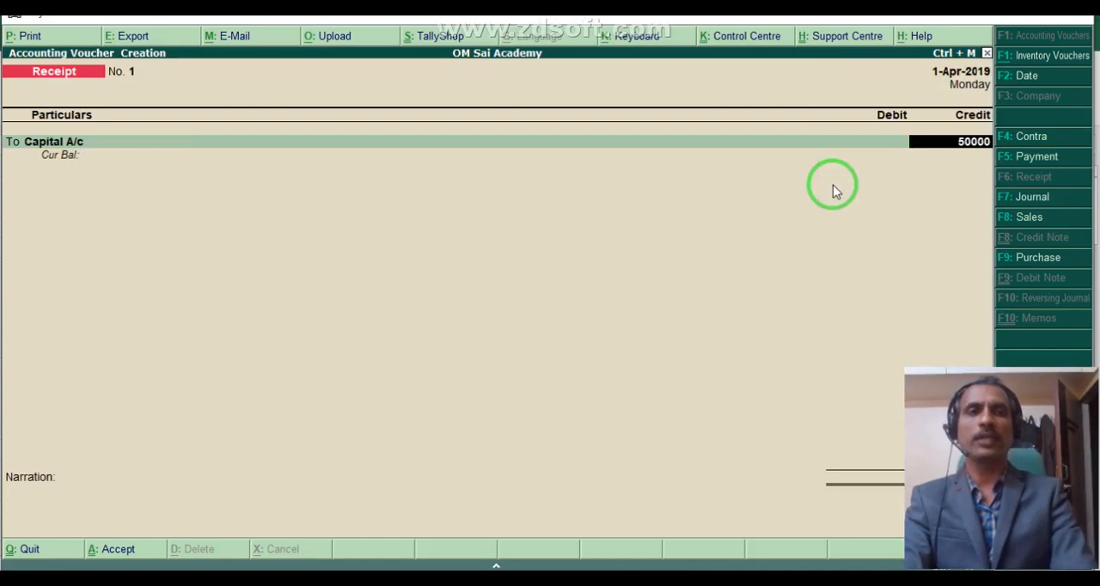
text(0,000)
key(Return)
Debit Cash with 5,00,000, enter the narration 1 and accept the capital receipt voucher.
key(Return)
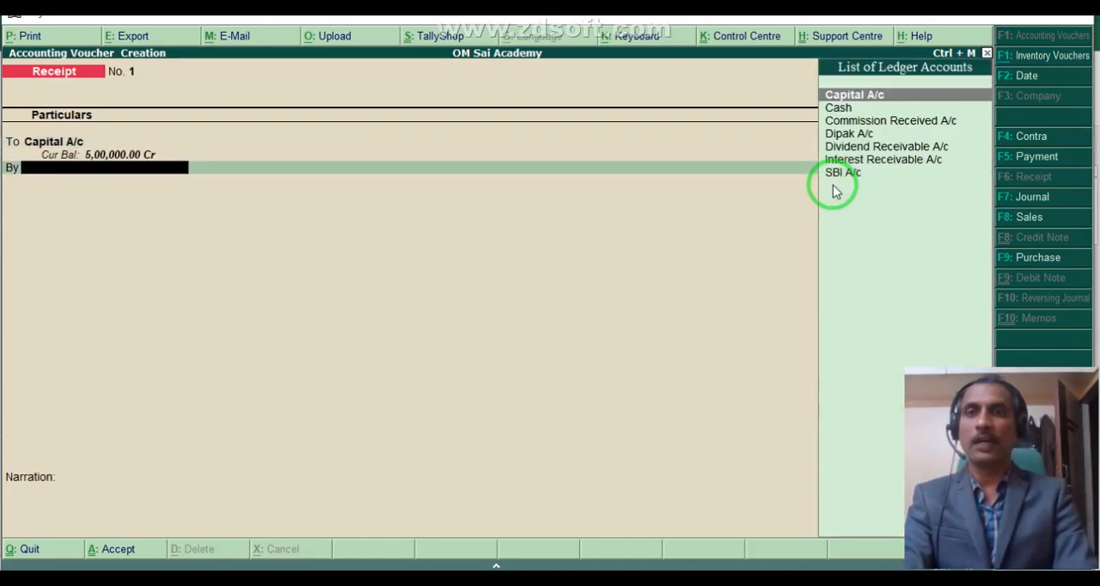
key(Down)
key(Return)
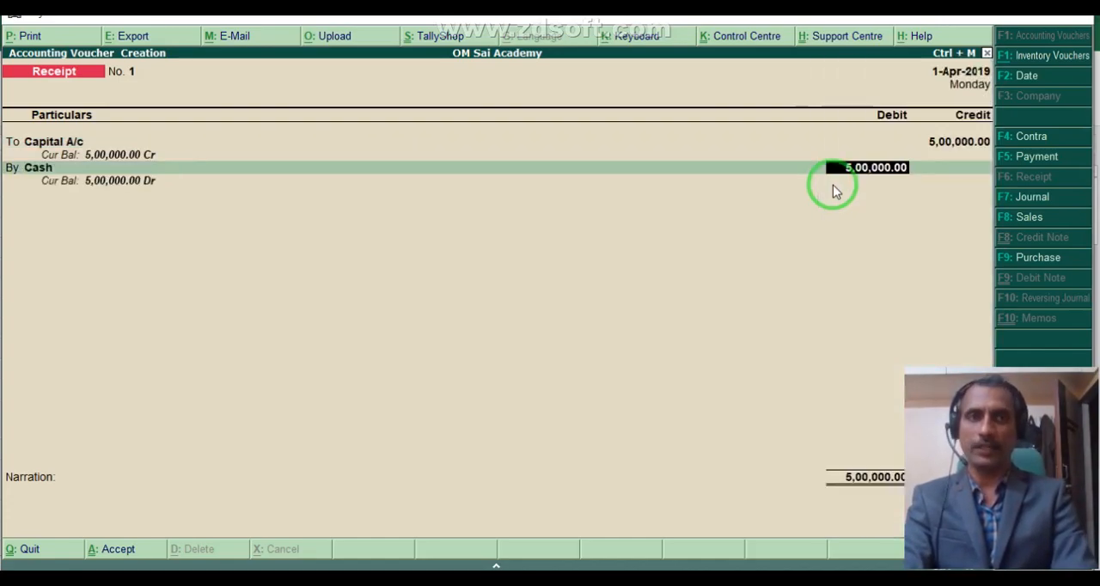
key(Return)
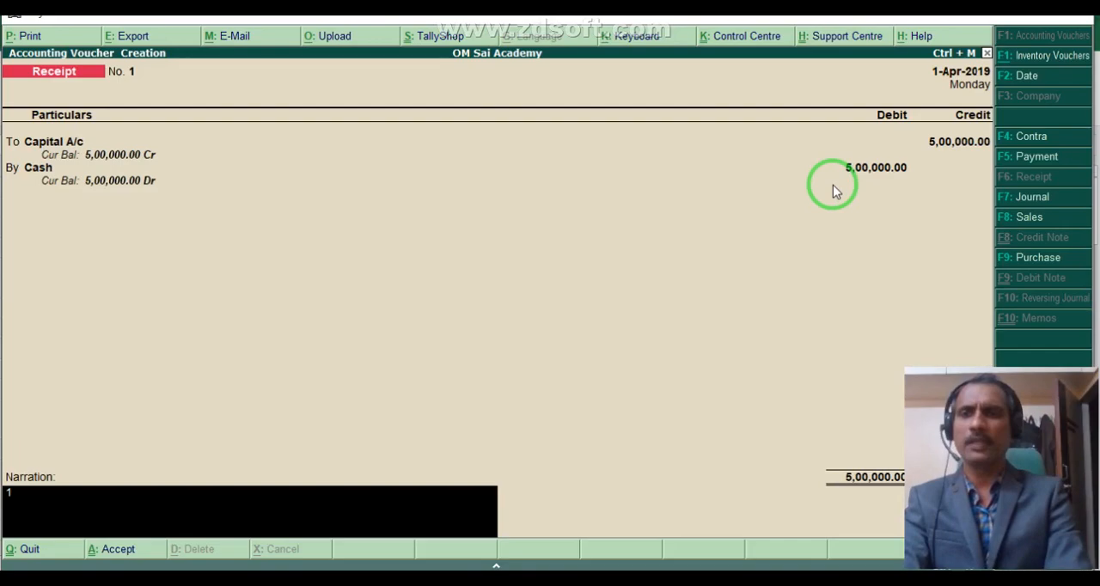
text(1)
key(Return)
click(832, 191)
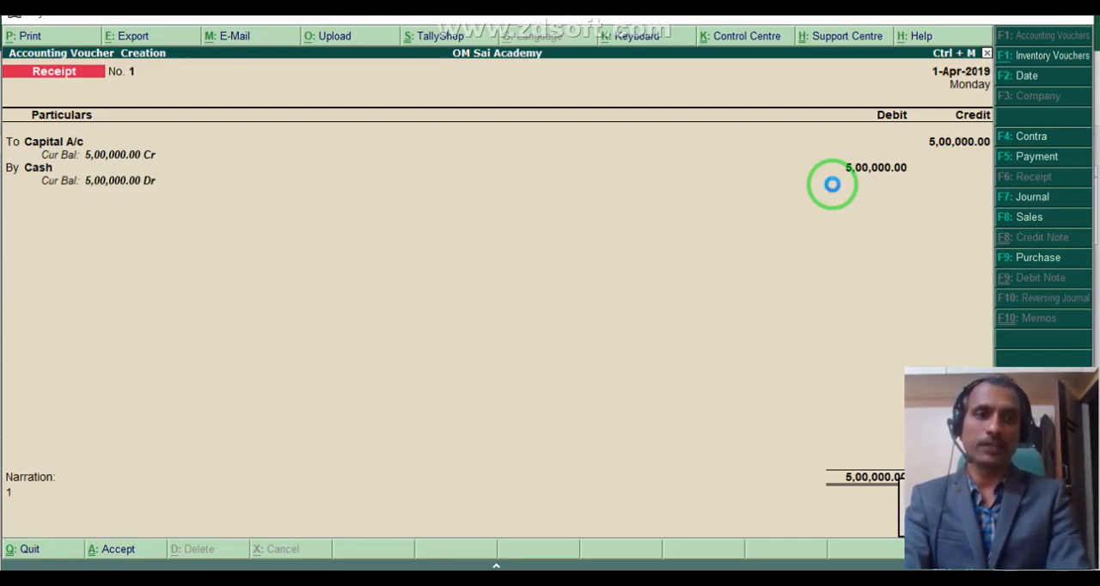
key(Return)
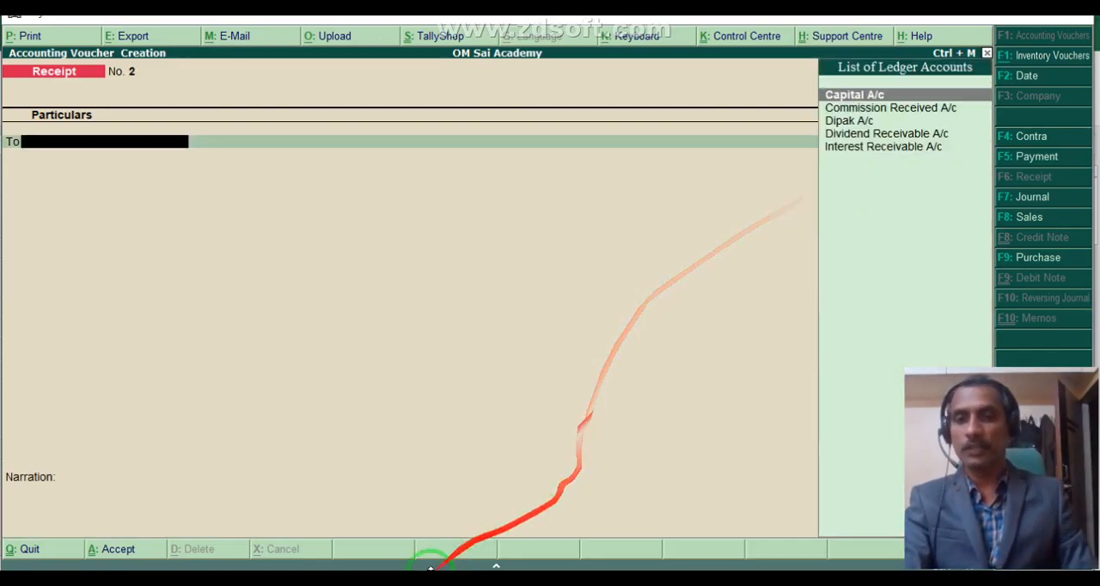
Switch to Excel and shade the commission receipt entry in A13:E15 with the same blue fill.
click(266, 580)
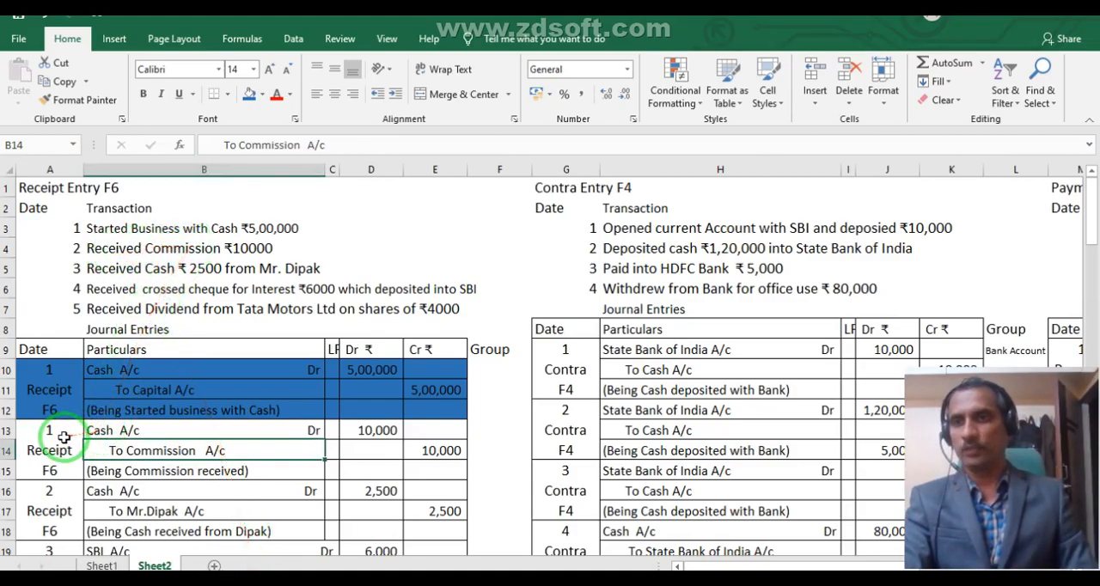
drag(30, 440, 412, 443)
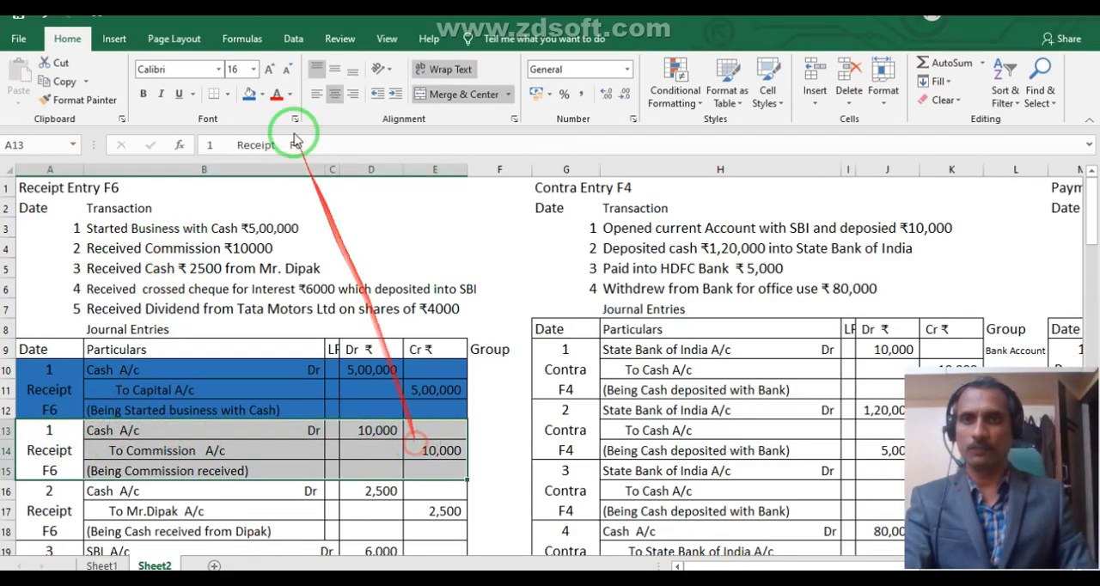
click(249, 94)
scroll(307, 368, down, 1)
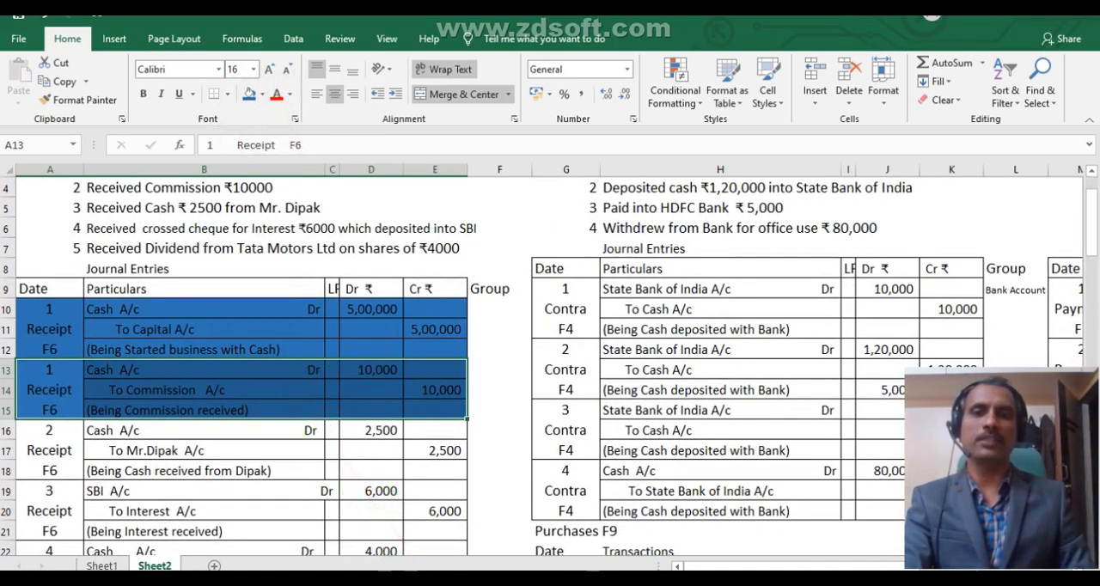
mouse_move(427, 581)
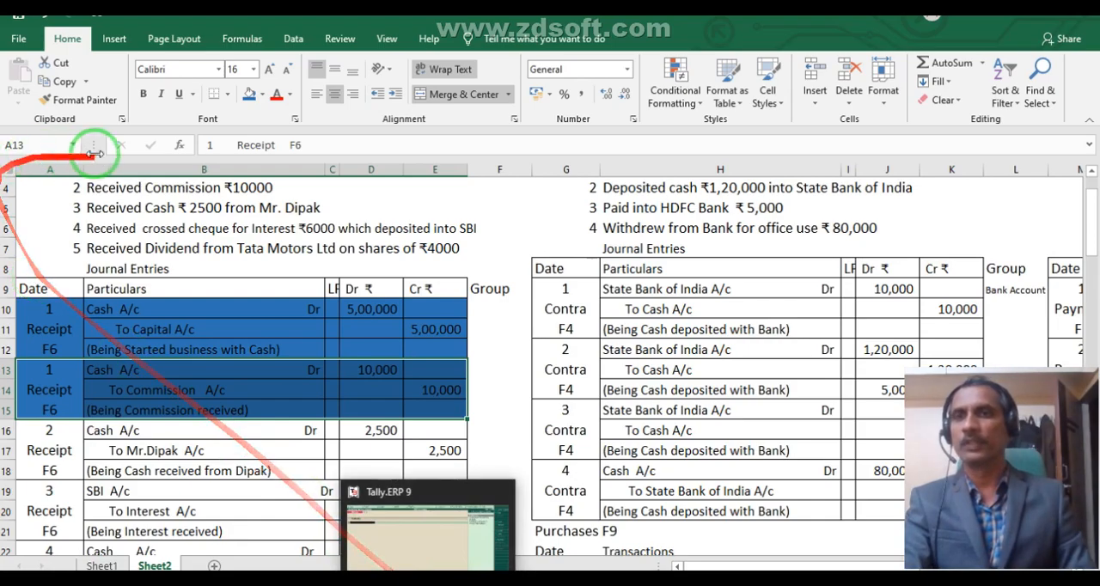
Switch to Tally.ERP 9, view the saved receipt voucher No. 1 and return to the blank receipt voucher No. 2.
click(430, 571)
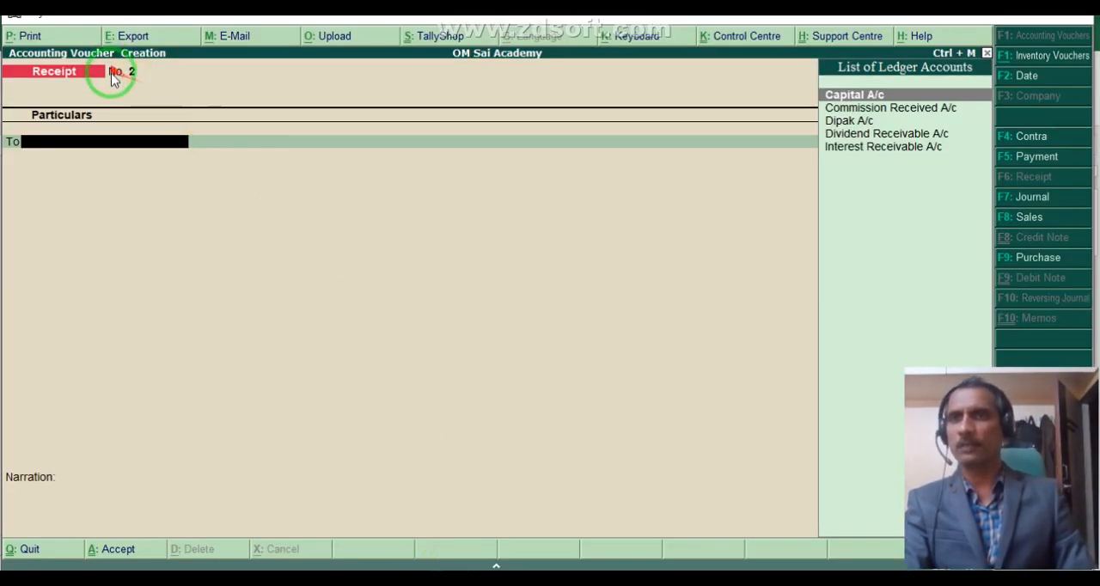
key(Page_Up)
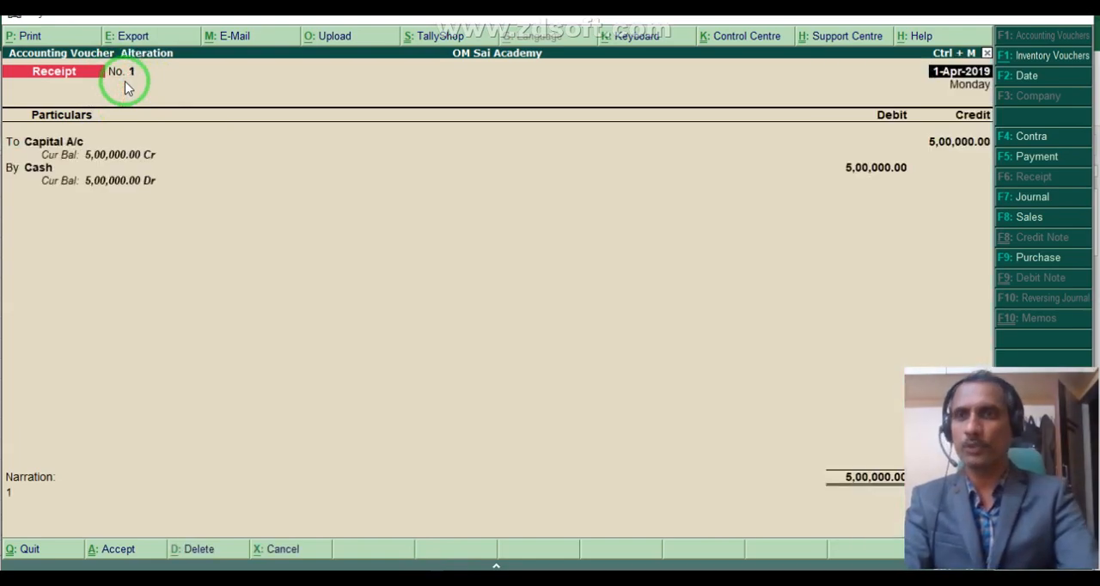
key(Page_Down)
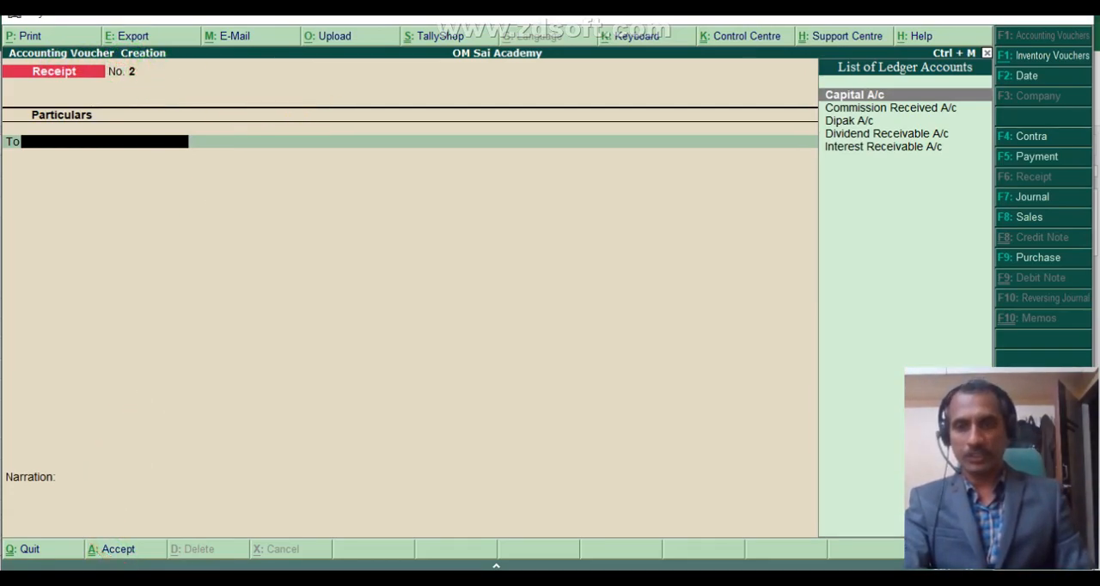
key(alt+Tab)
key(alt+Tab)
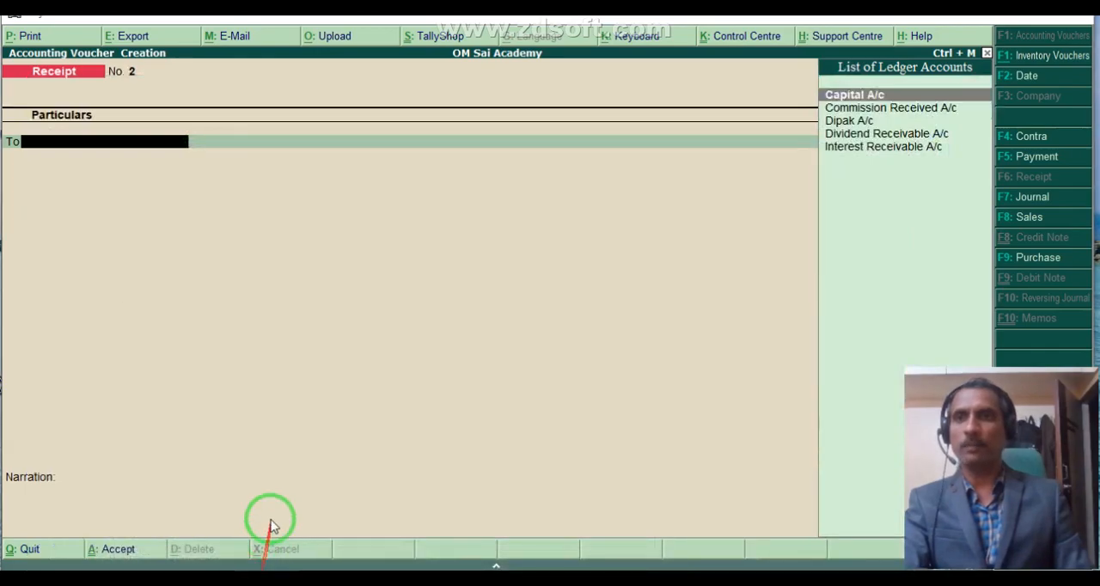
Credit Commission Received A/c with 10,000 in receipt voucher No. 2, checking the amount against the Excel journal entry.
text(C)
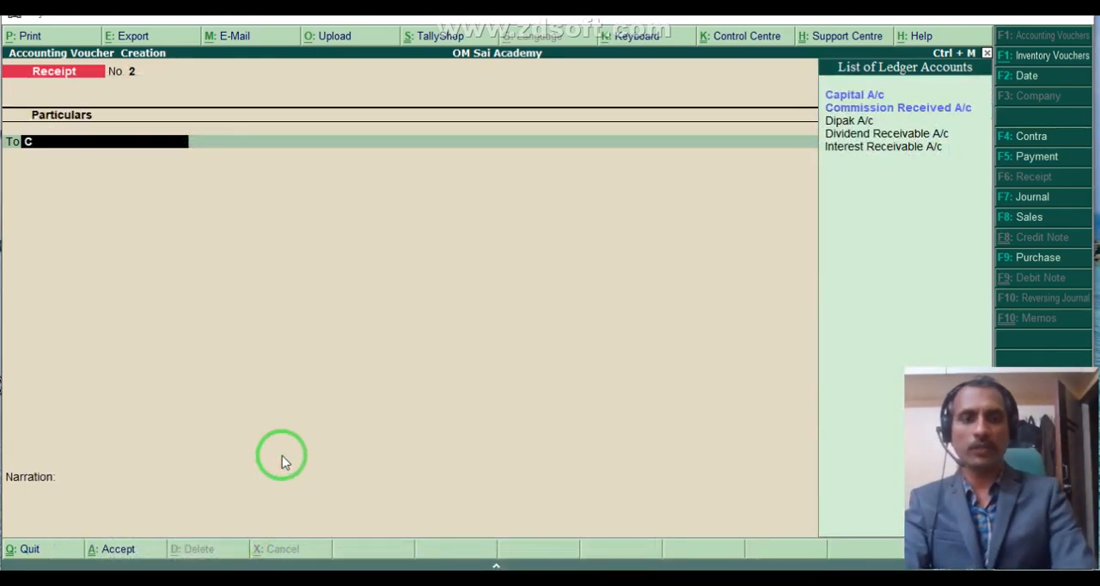
key(Return)
key(BackSpace)
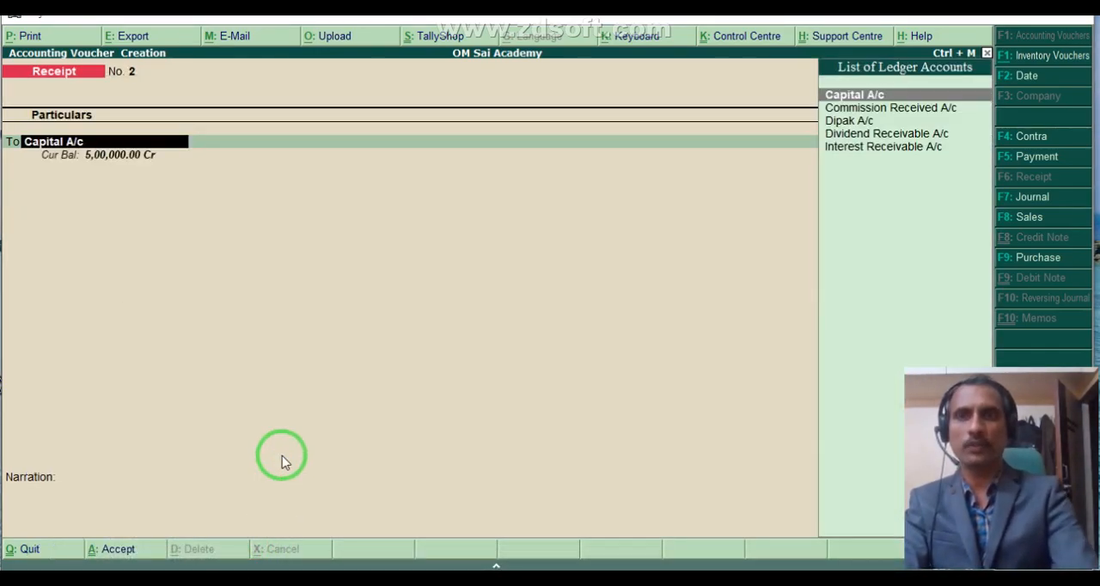
key(Down)
key(Return)
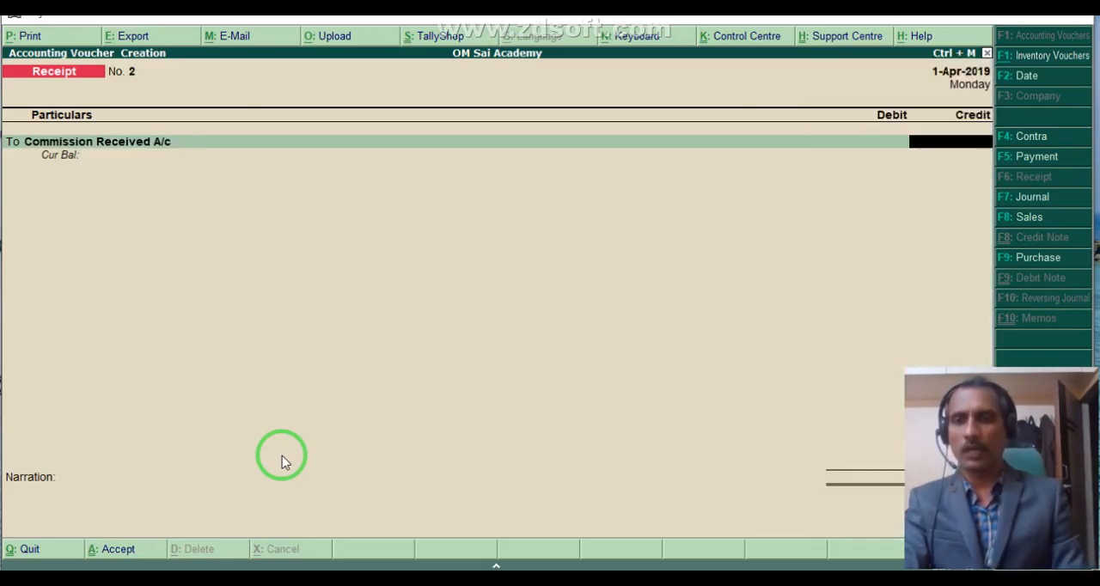
key(alt+Tab)
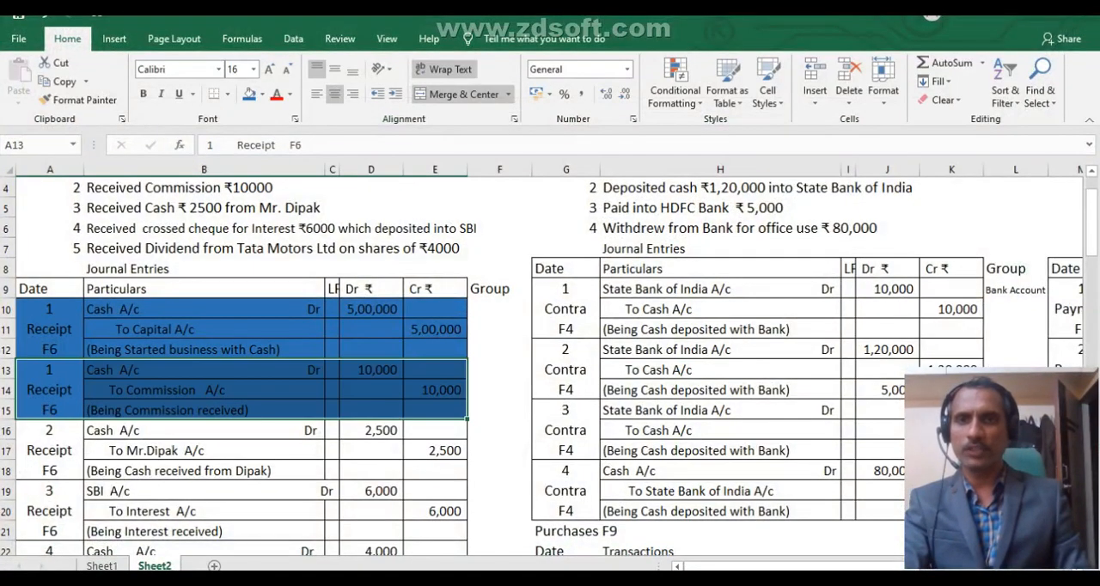
key(alt+Tab)
text(10)
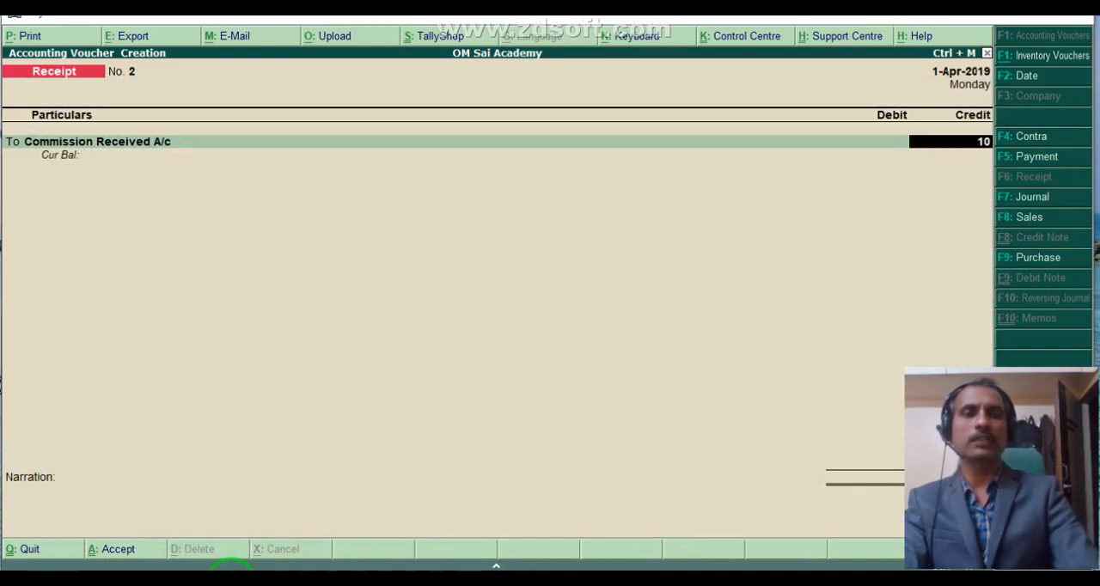
text(000)
key(Return)
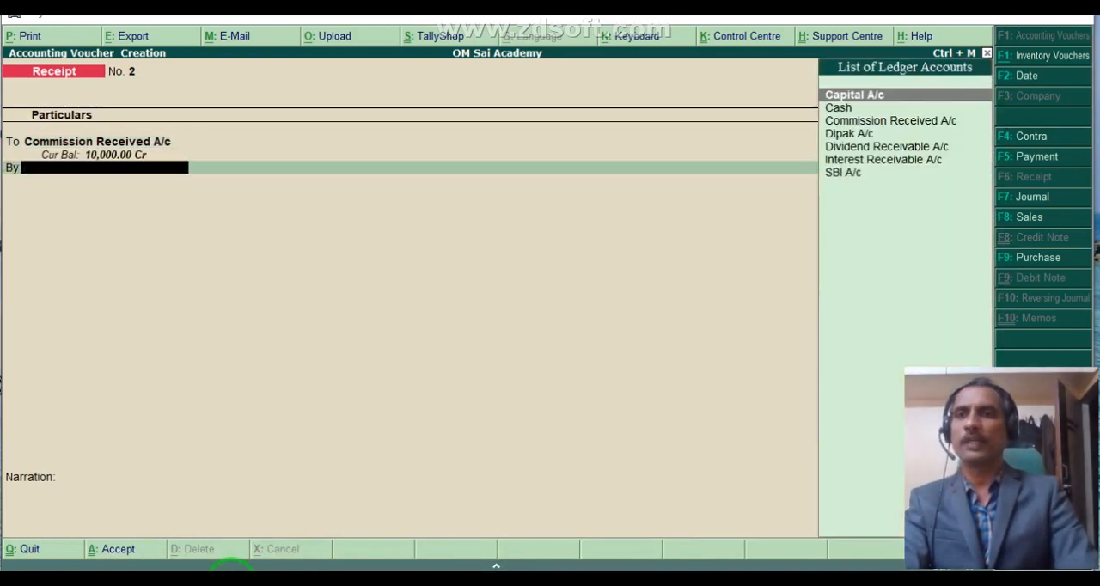
Debit Cash with 10,000, enter the narration 2 and accept the commission receipt voucher.
key(Down)
key(Return)
key(Return)
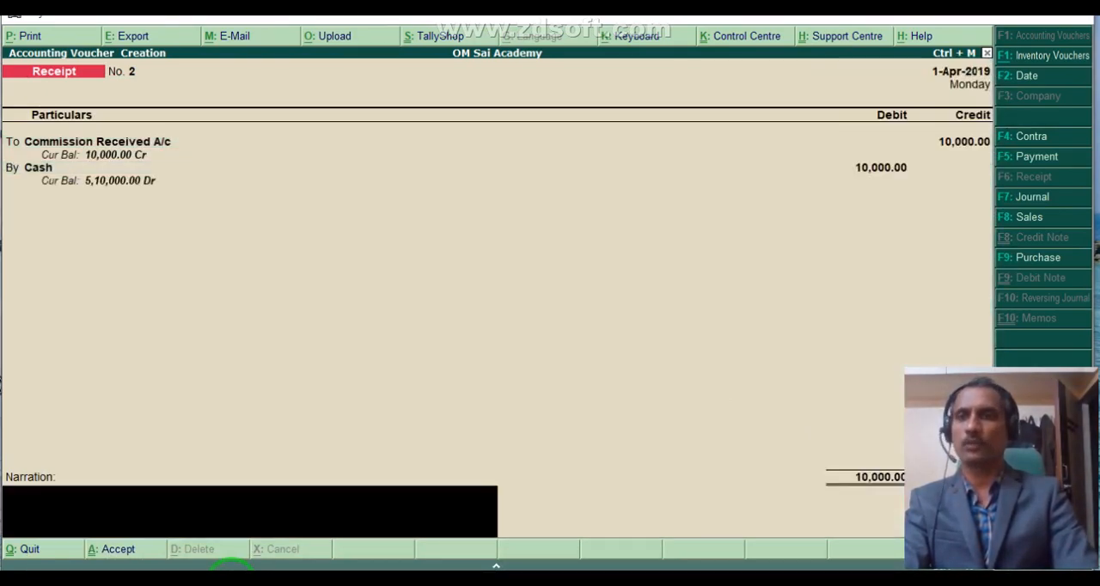
key(Return)
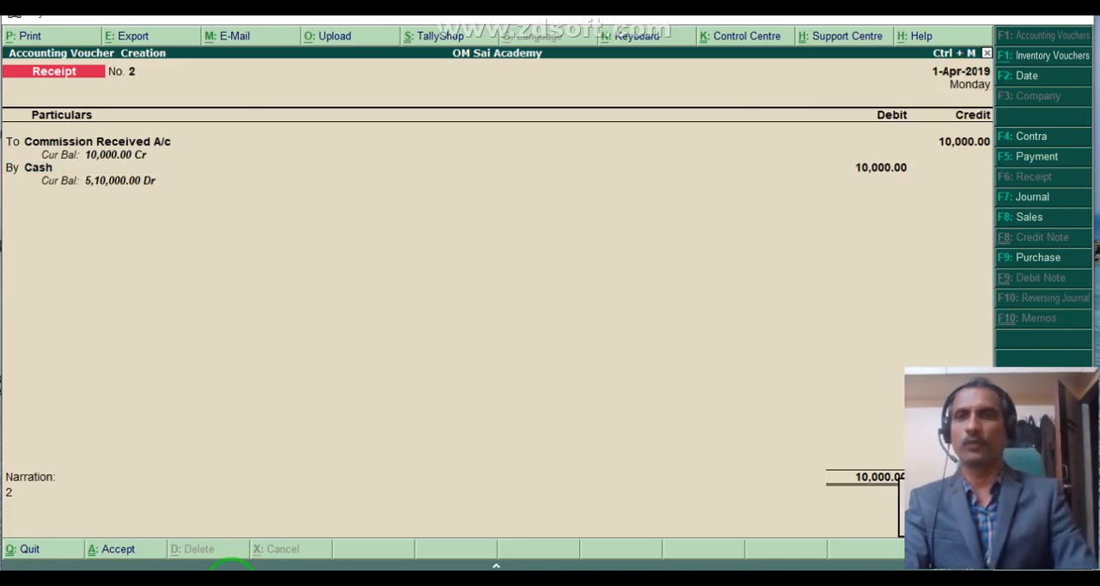
key(Return)
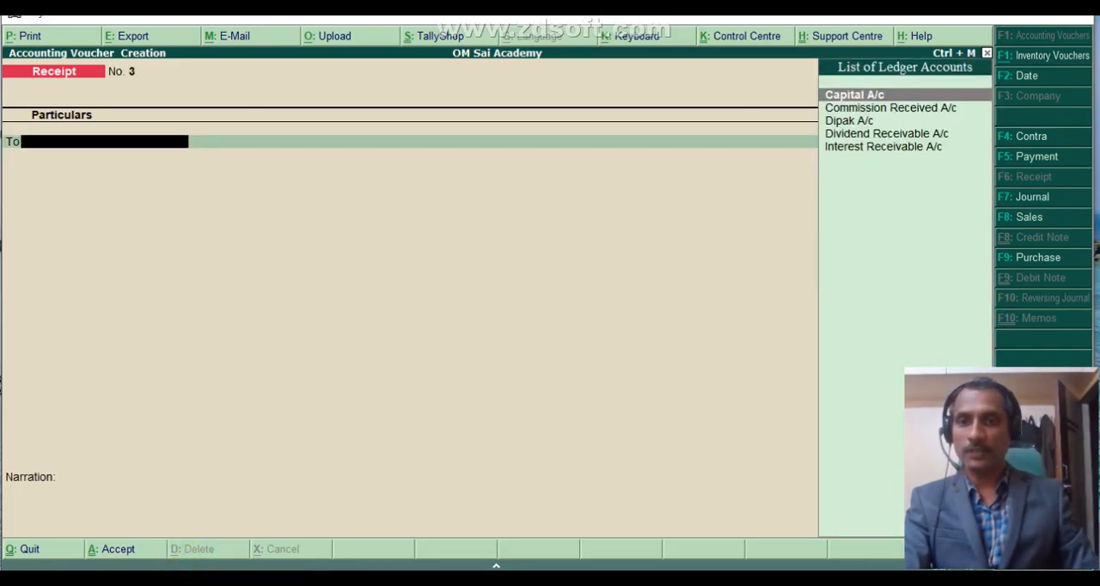
Switch to Excel and compare the listed receipt transactions with their journal entries to identify the next one to record.
click(249, 578)
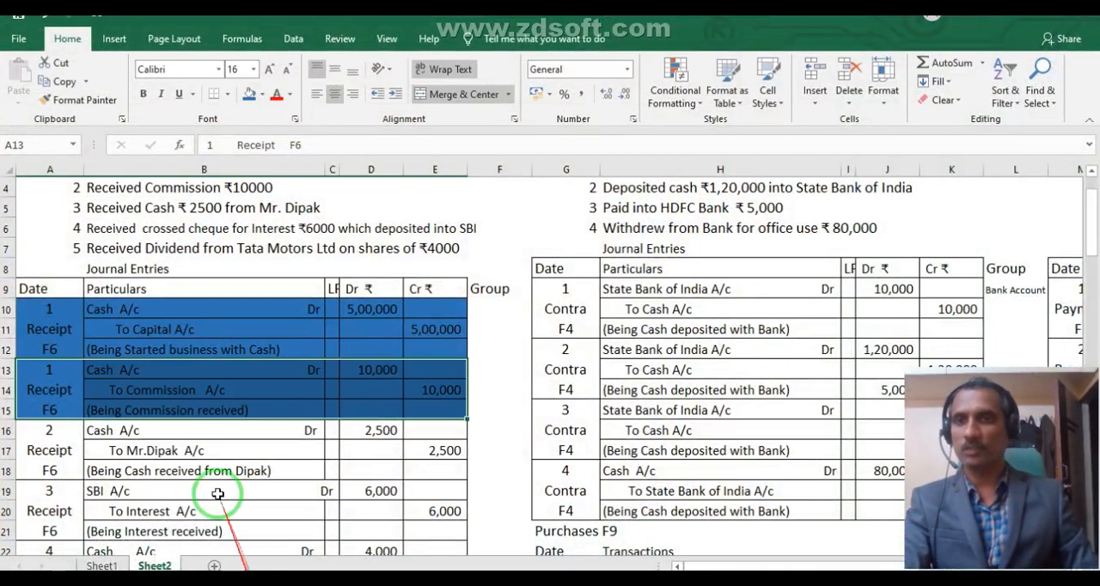
click(101, 233)
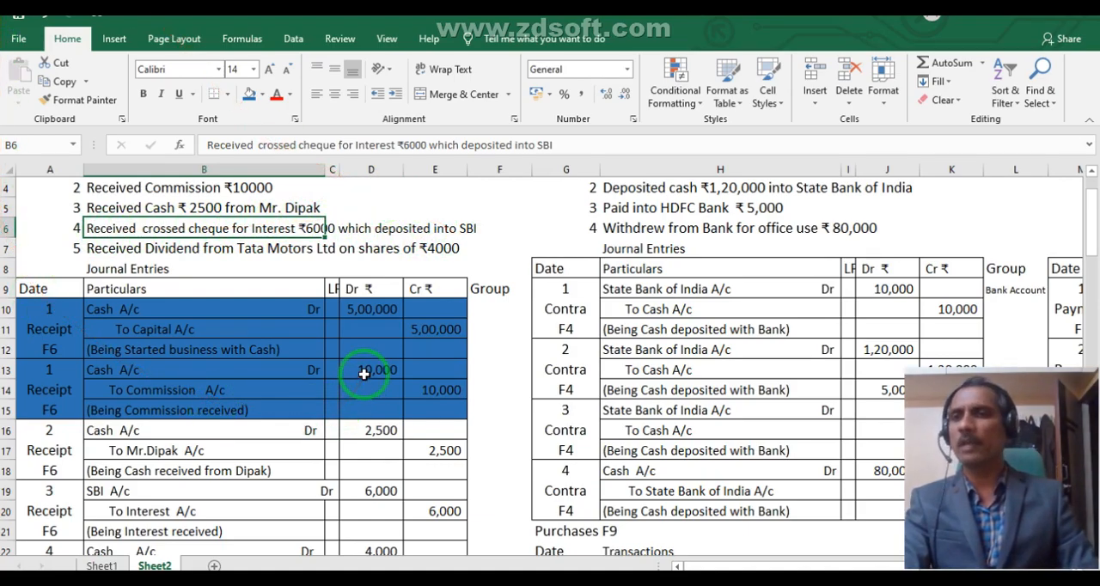
click(169, 490)
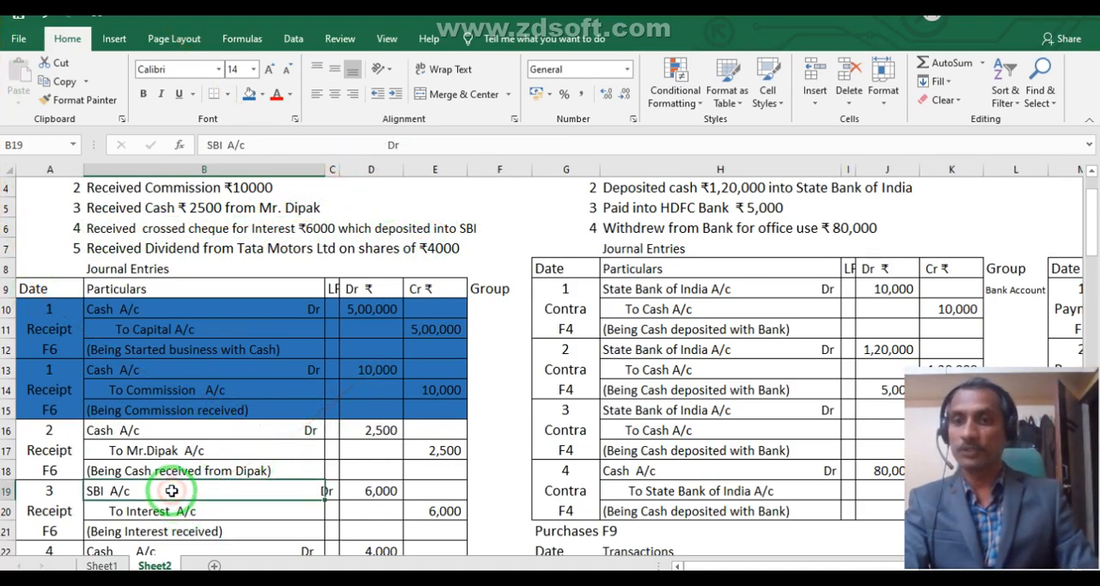
click(148, 448)
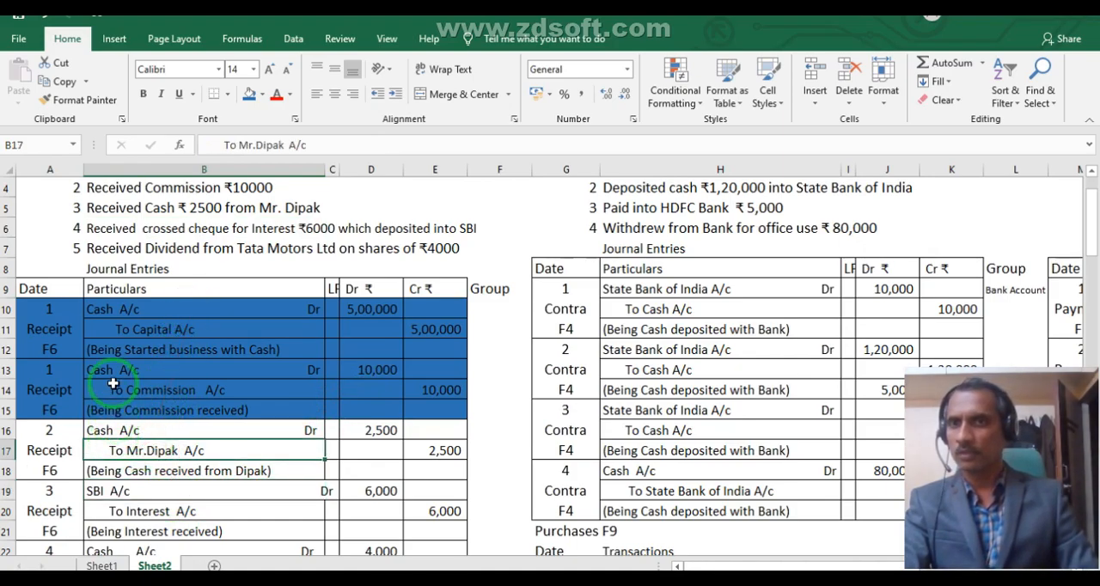
click(113, 213)
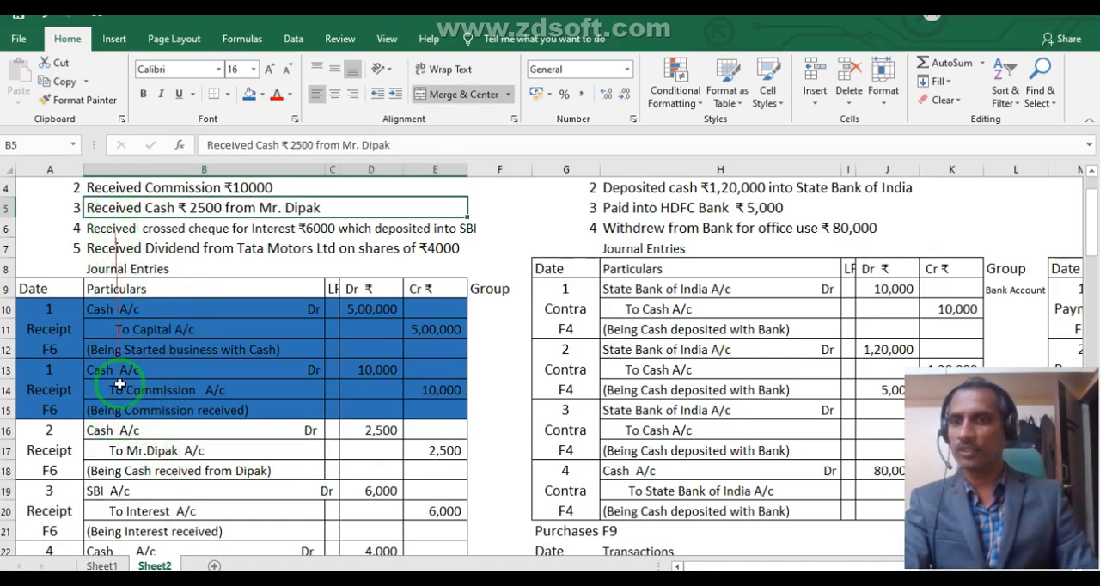
click(123, 446)
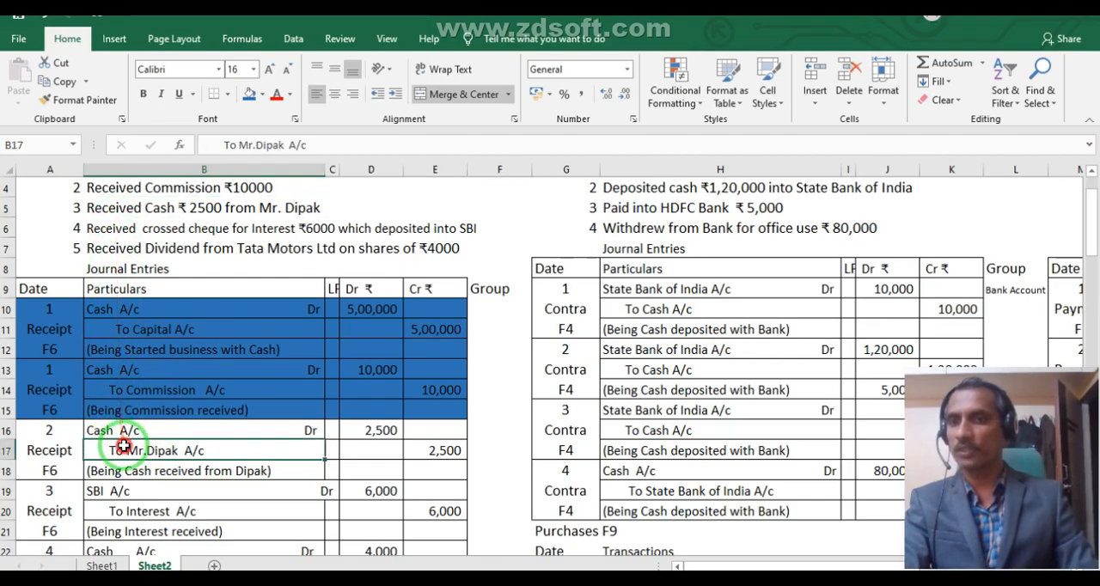
Shade the 2,500 cash receipt entry in A16:E18 and its transaction line in B5 with the same blue fill.
click(58, 433)
click(40, 373)
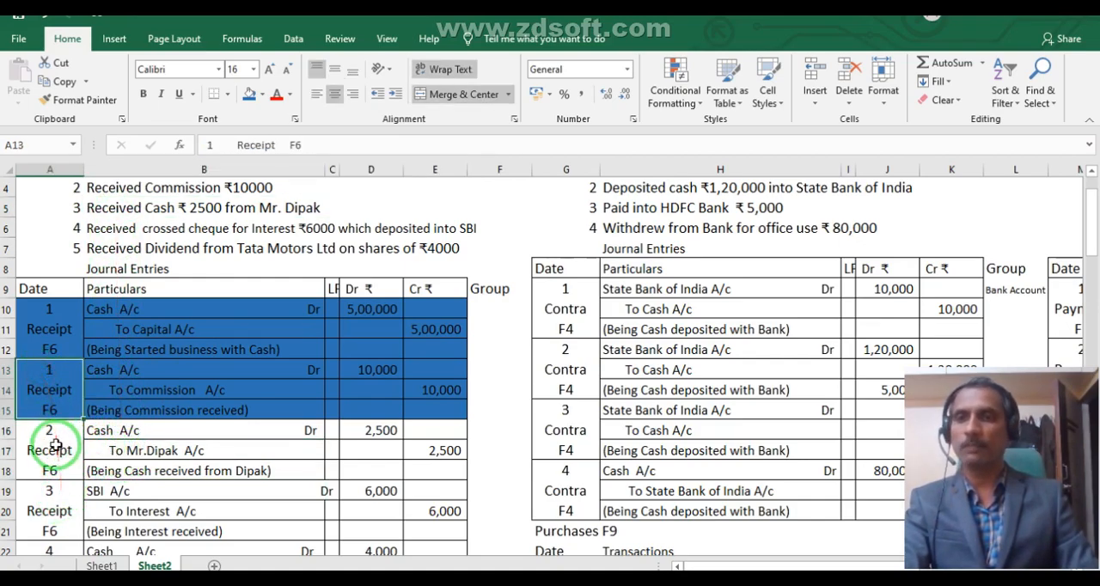
click(34, 448)
drag(34, 448, 430, 456)
click(248, 95)
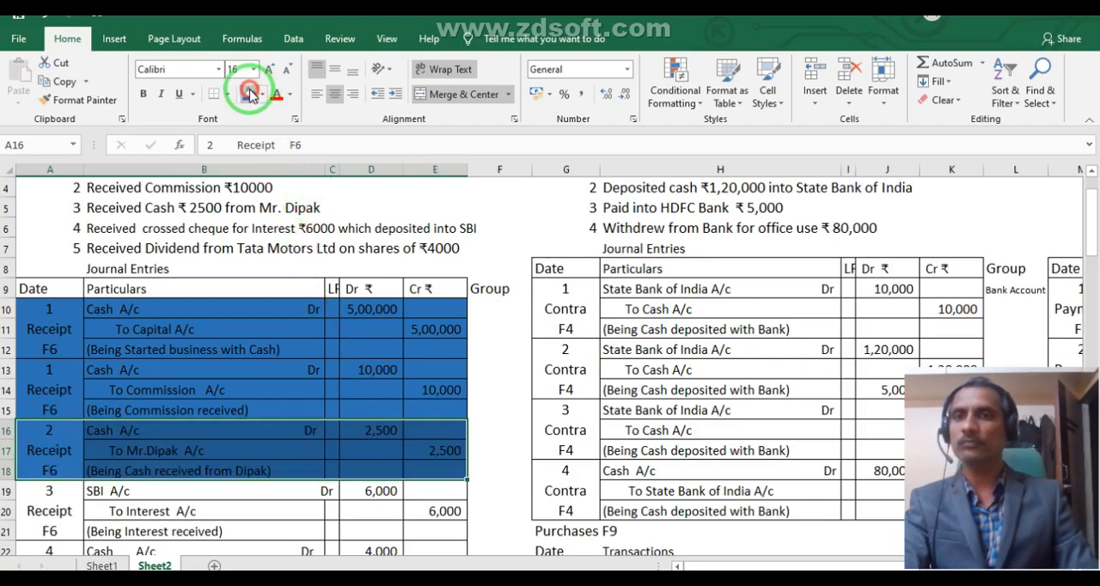
click(198, 212)
click(245, 92)
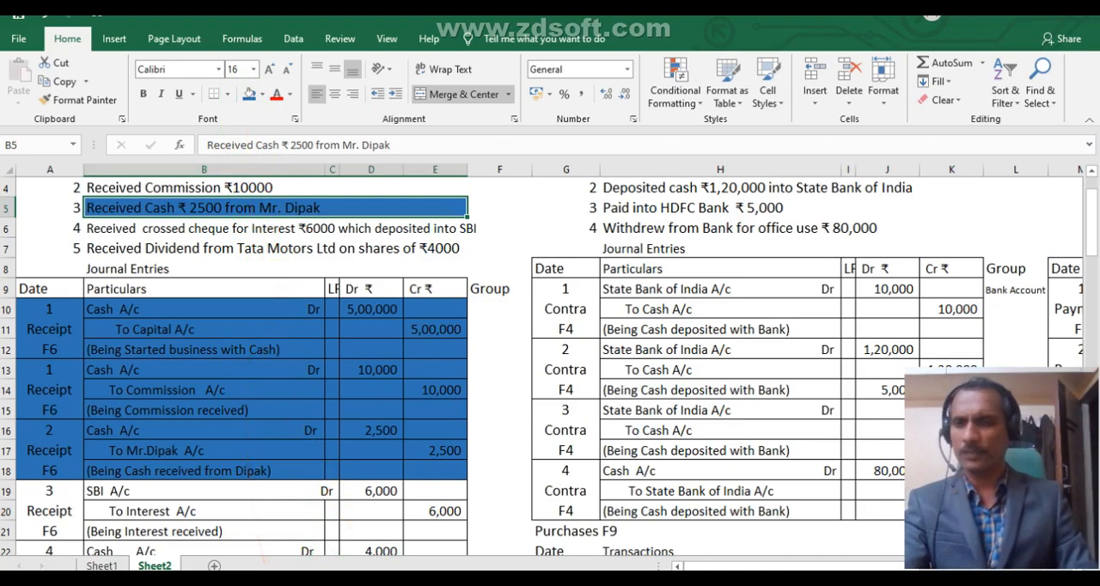
Switch to Tally.ERP 9 and credit the payer's personal ledger with 2,500 in receipt voucher No. 3, allocating the amount On Account.
mouse_move(278, 581)
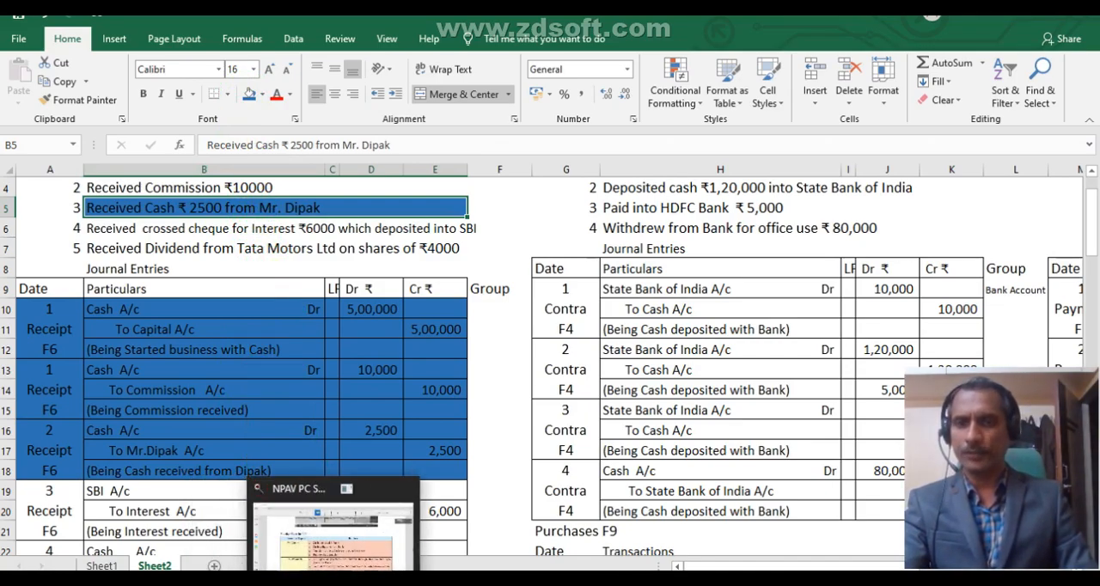
click(383, 581)
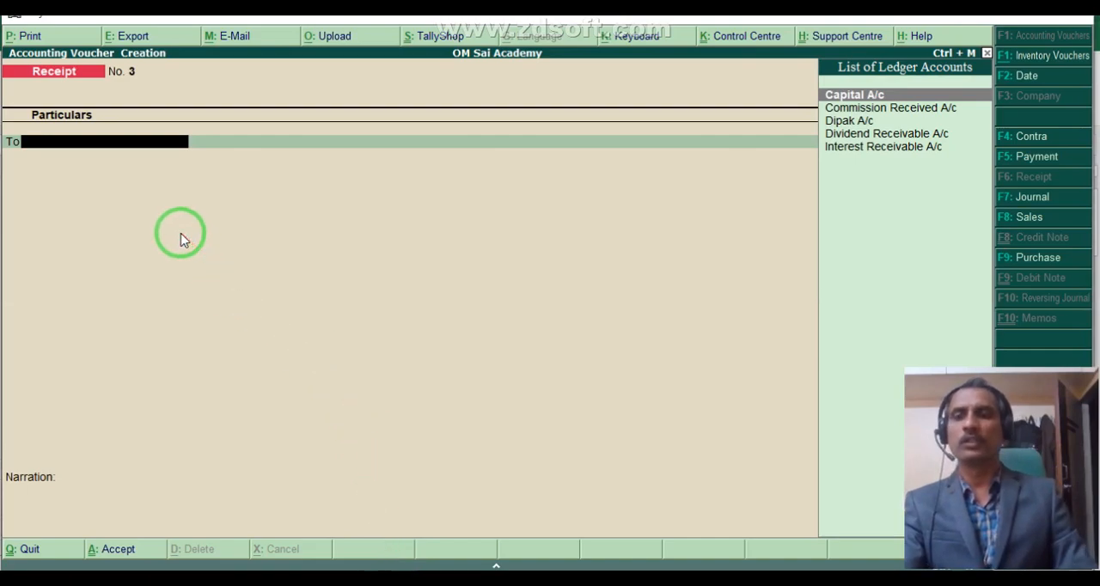
text(Dip)
key(Return)
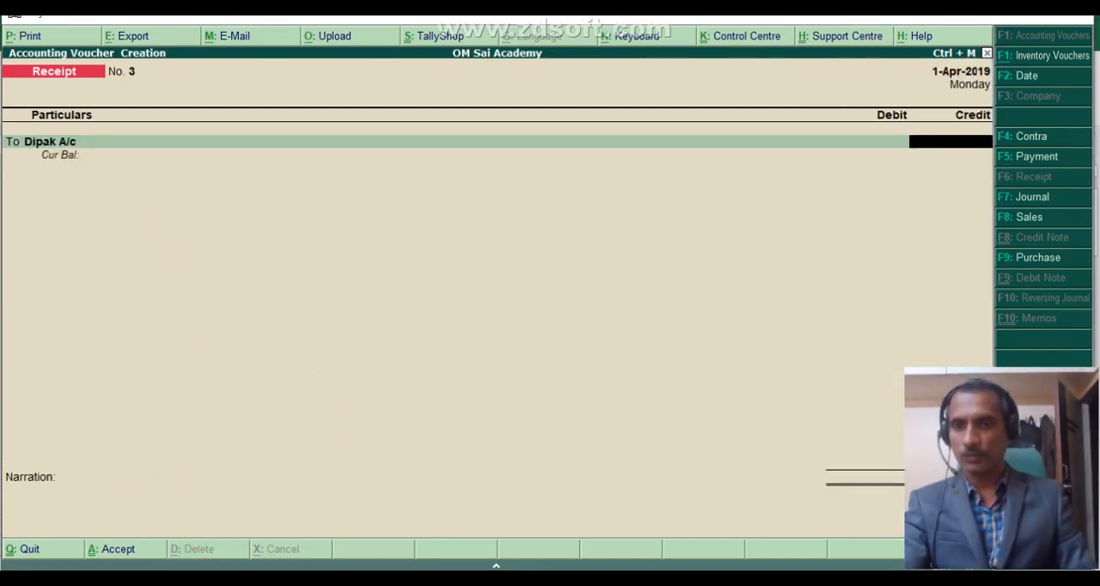
click(288, 581)
key(alt+Tab)
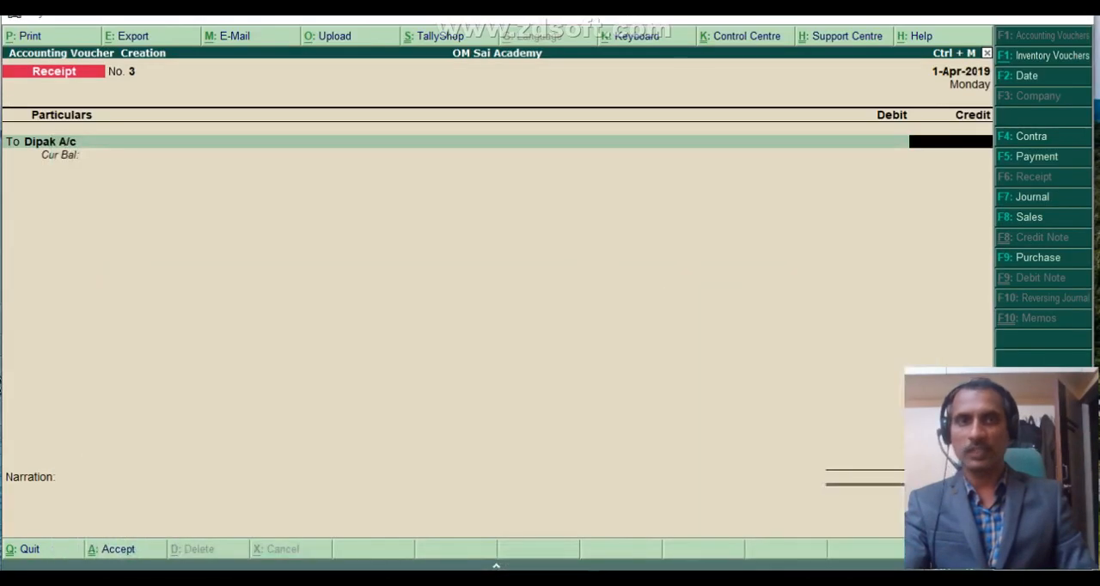
text(2,500)
key(Return)
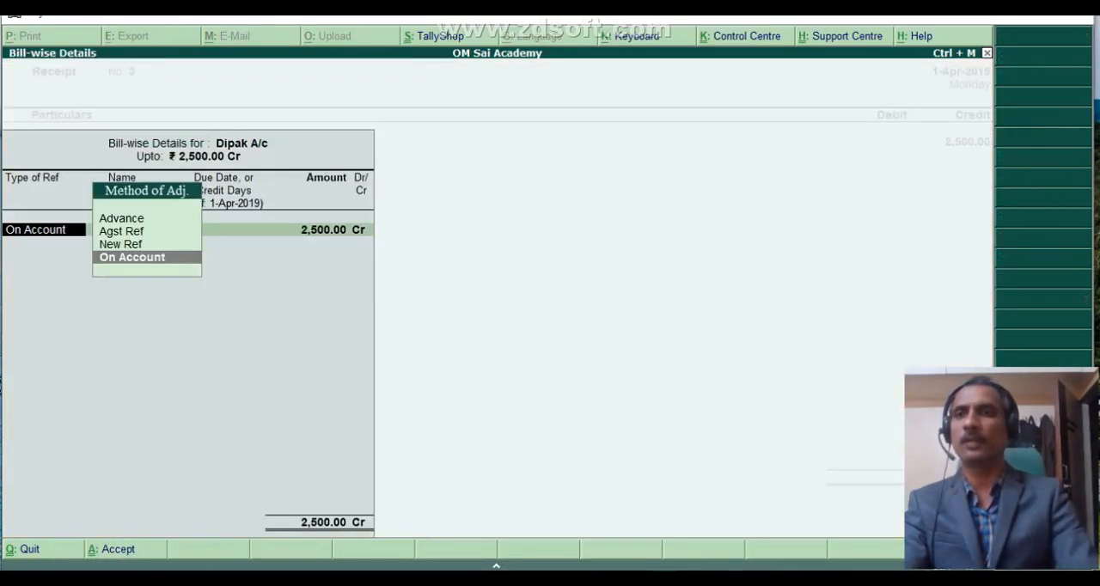
key(Return)
key(Return)
key(Return)
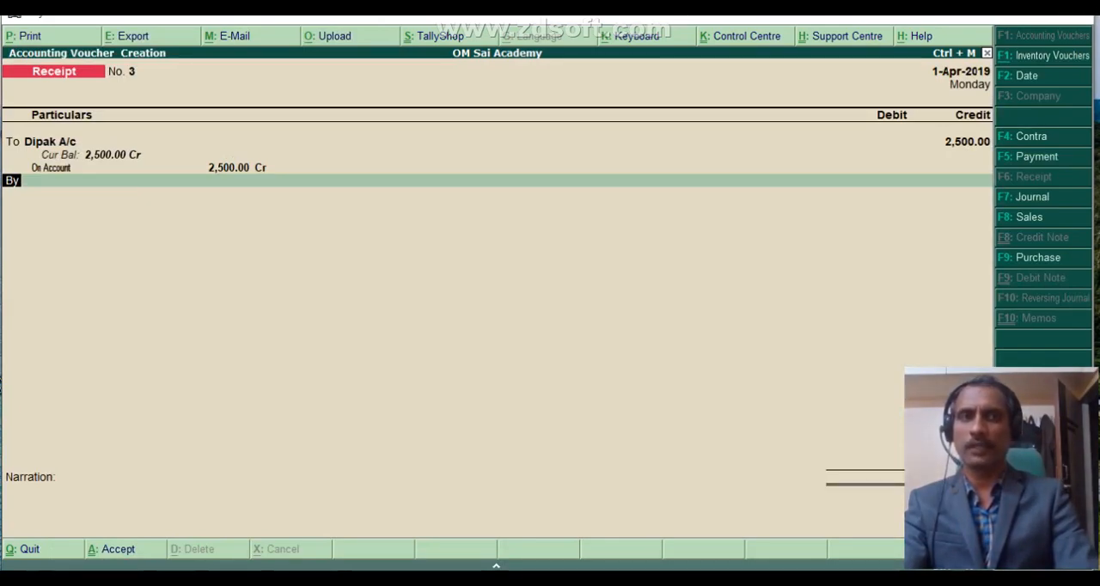
Debit Cash with 2,500, leave the narration blank and accept receipt voucher No. 3.
key(Return)
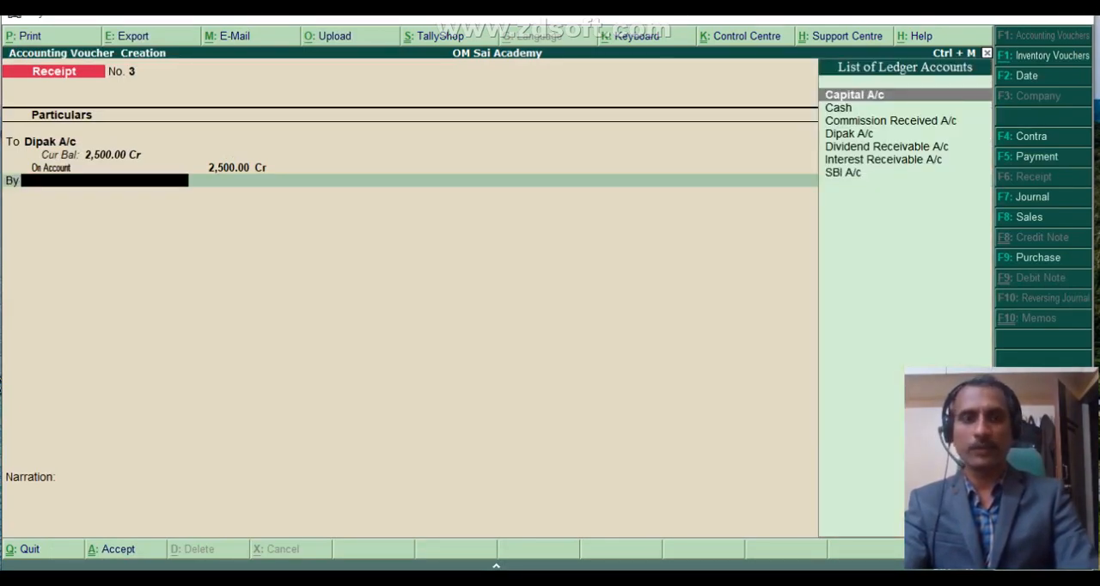
key(Down)
key(Return)
key(Return)
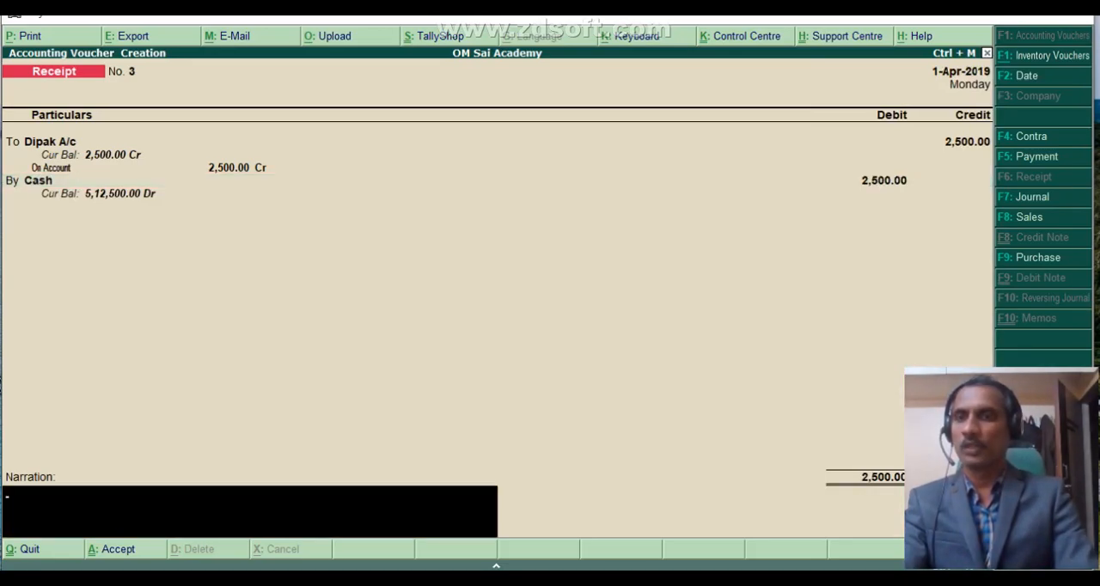
key(Return)
key(Return)
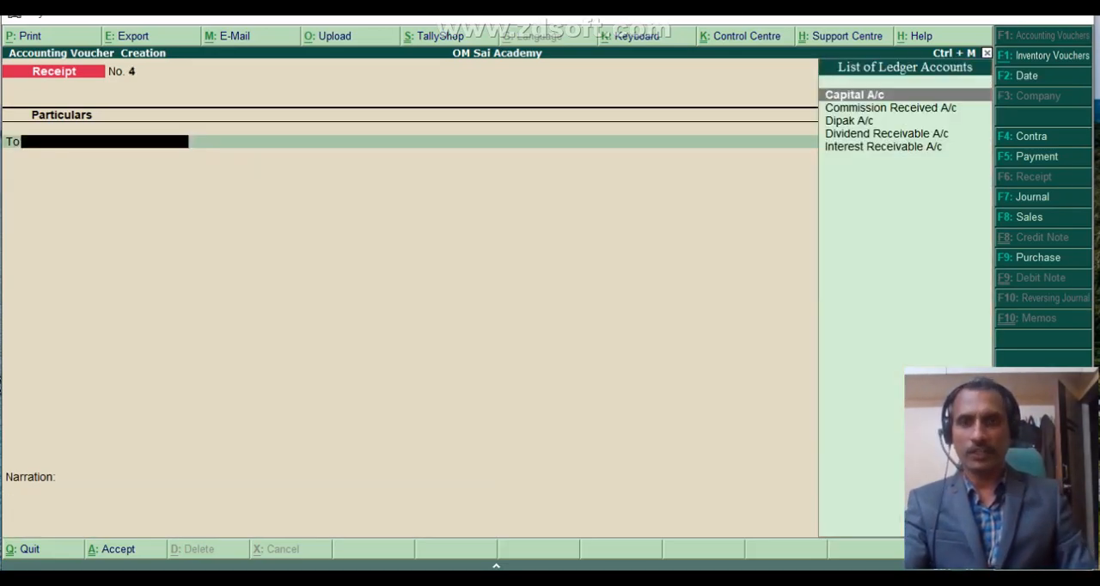
Switch to Excel, shade the interest cheque transaction in B6:F6 with the blue fill and check its SBI A/c journal entry.
key(alt+Tab)
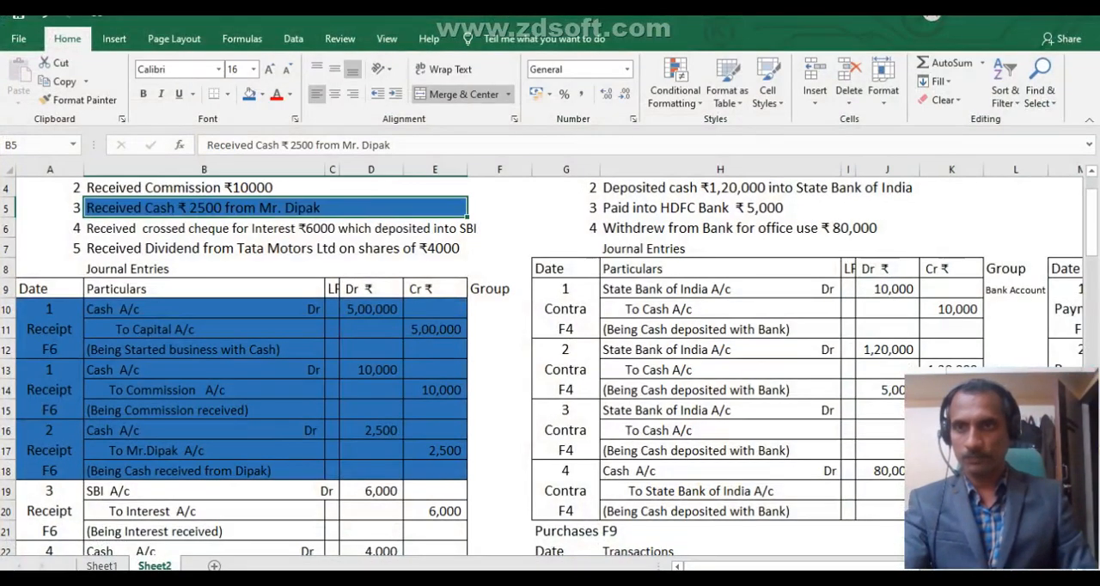
drag(90, 229, 471, 223)
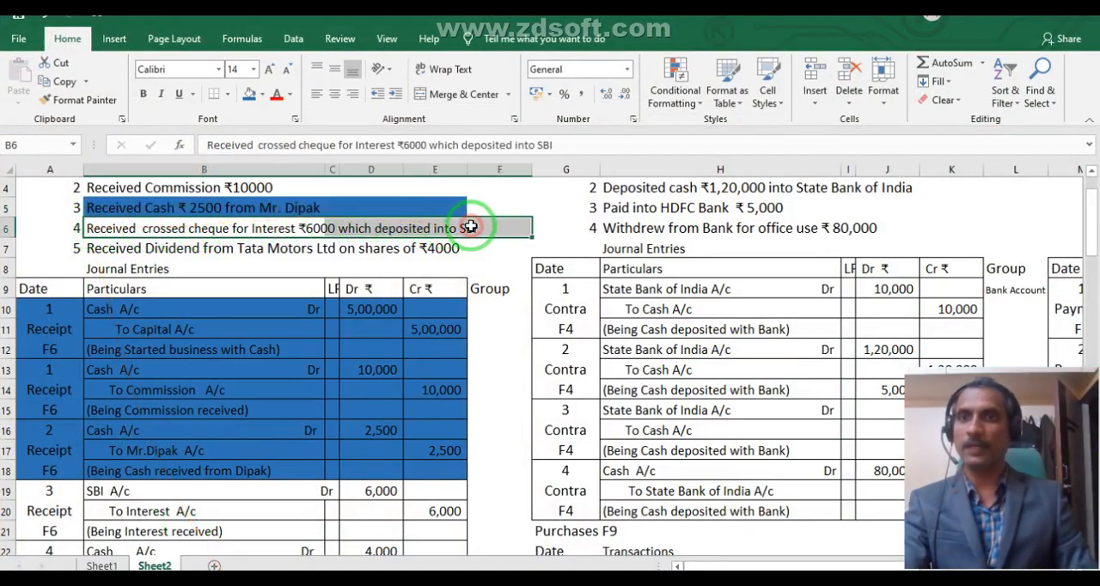
click(249, 95)
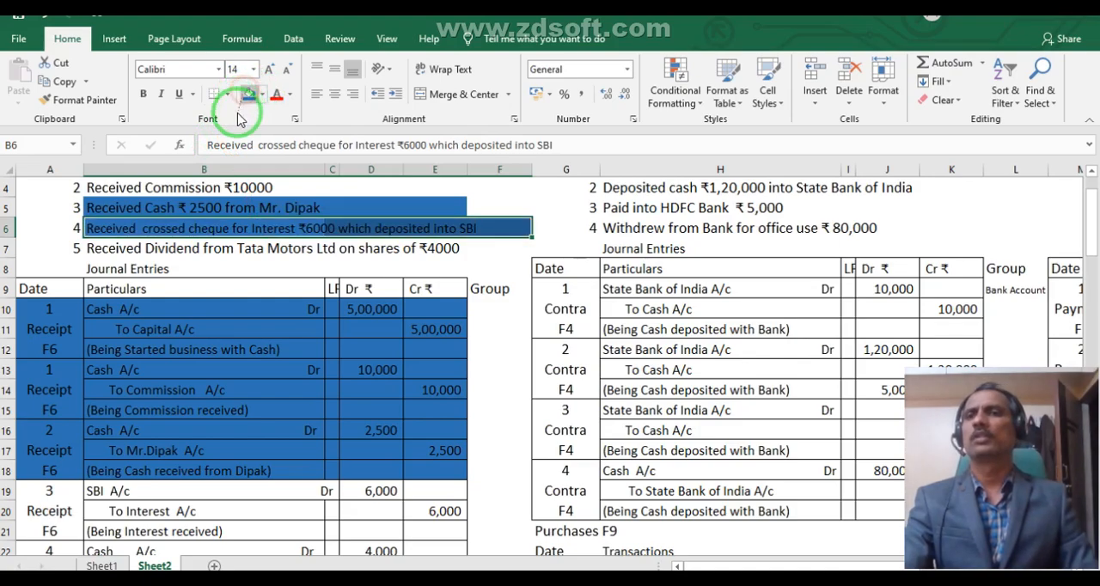
click(151, 497)
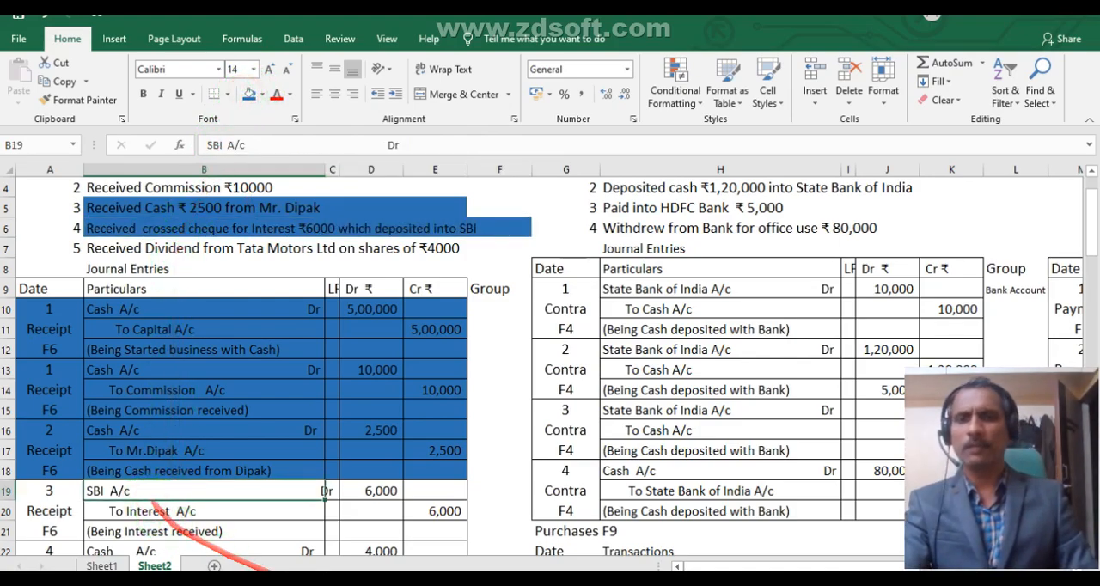
Switch to Tally.ERP 9 and choose Interest Receivable A/c as the account to credit in receipt voucher No. 4.
key(alt+Tab)
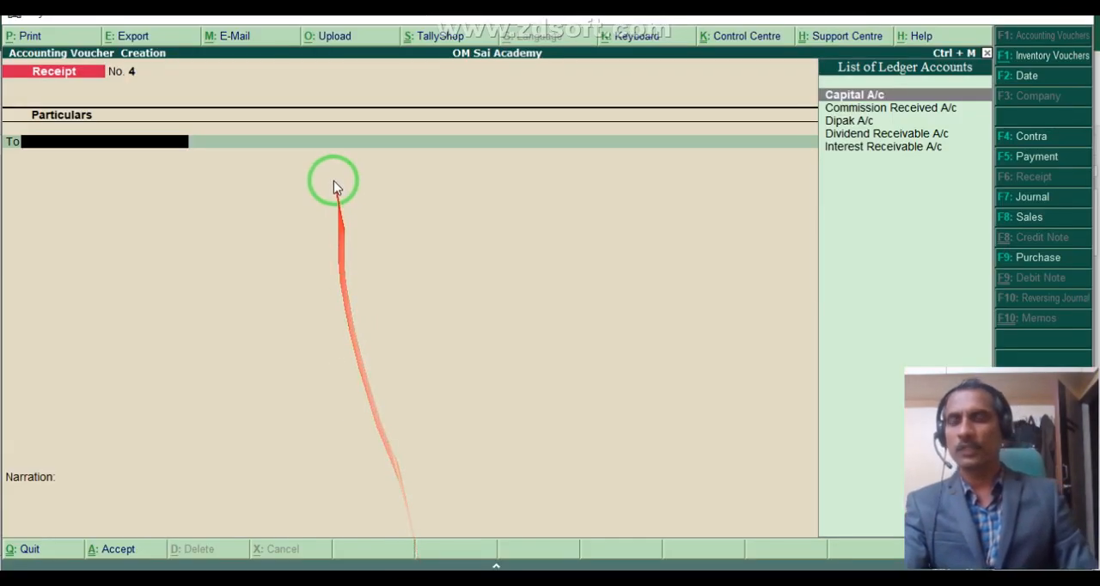
text(i)
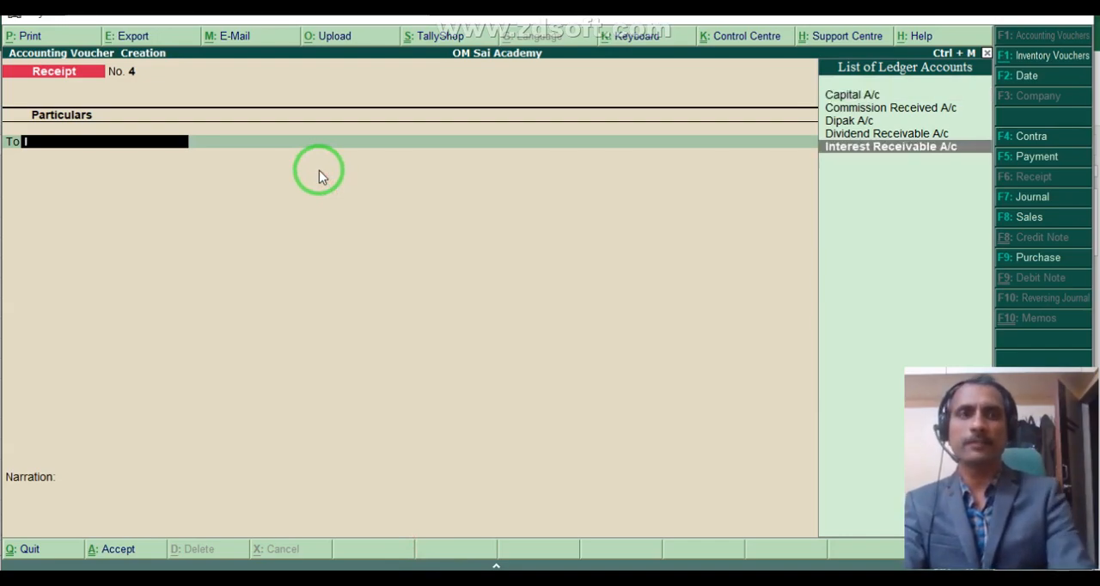
key(Return)
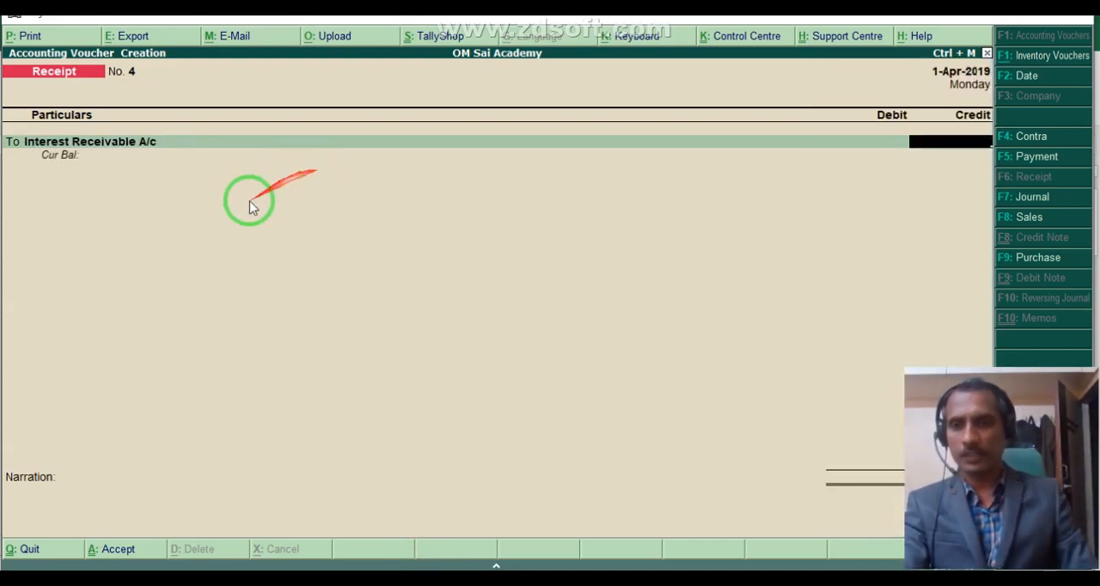
Switch to Excel and shade the interest receipt entry in A19:E21 with the same blue fill.
key(alt+Tab)
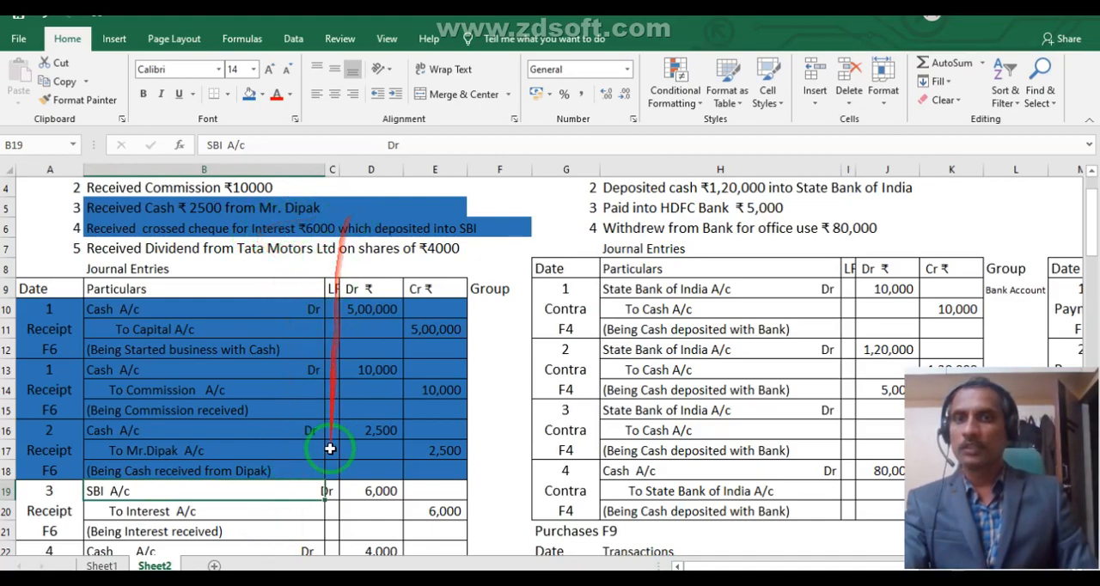
drag(25, 519, 411, 491)
click(249, 93)
scroll(249, 168, down, 1)
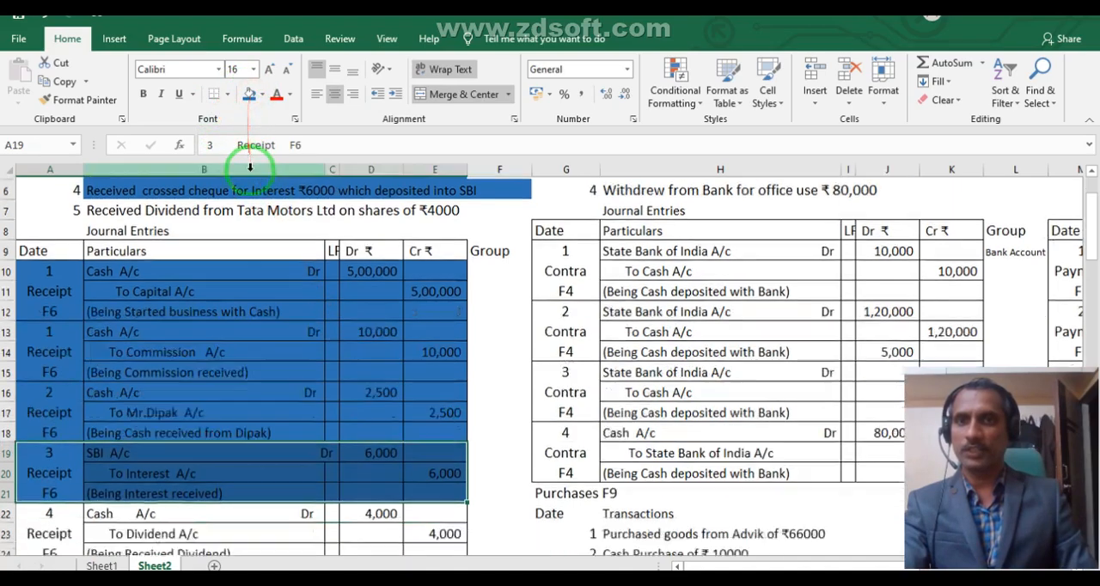
scroll(249, 168, down, 1)
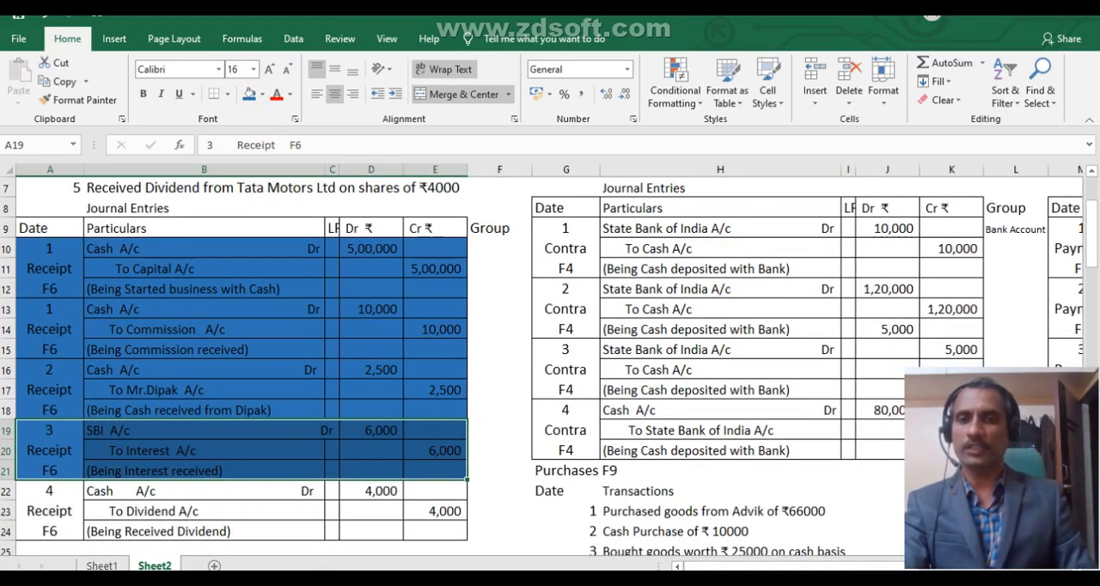
key(alt+Tab)
Switch to Tally.ERP 9, credit Interest Receivable A/c with 6,000 and debit SBI A/c with 6,000 in receipt voucher No. 4.
key(alt+Tab)
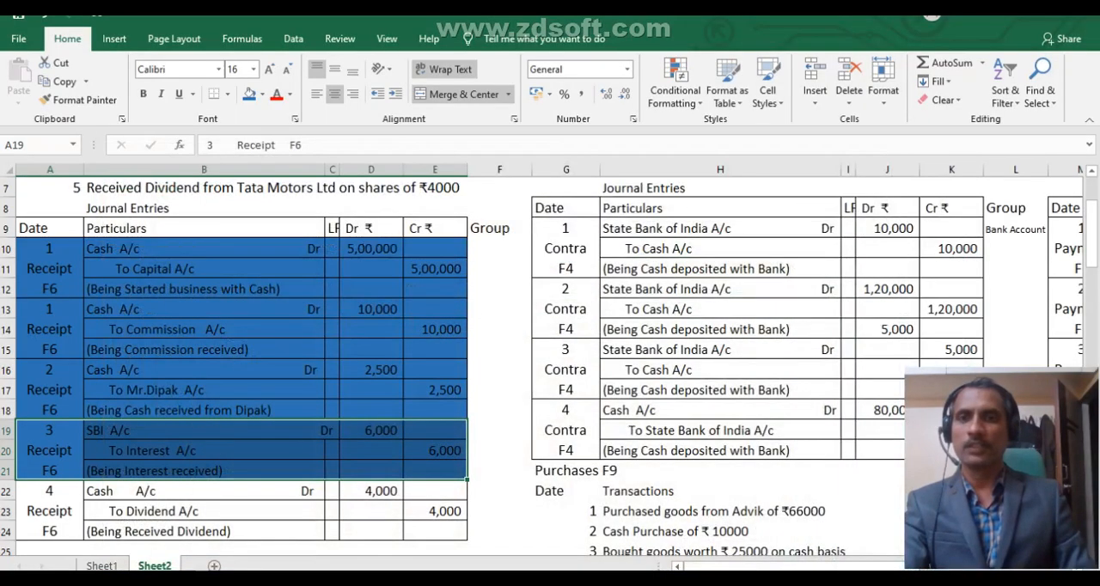
key(alt+Tab)
text(6000)
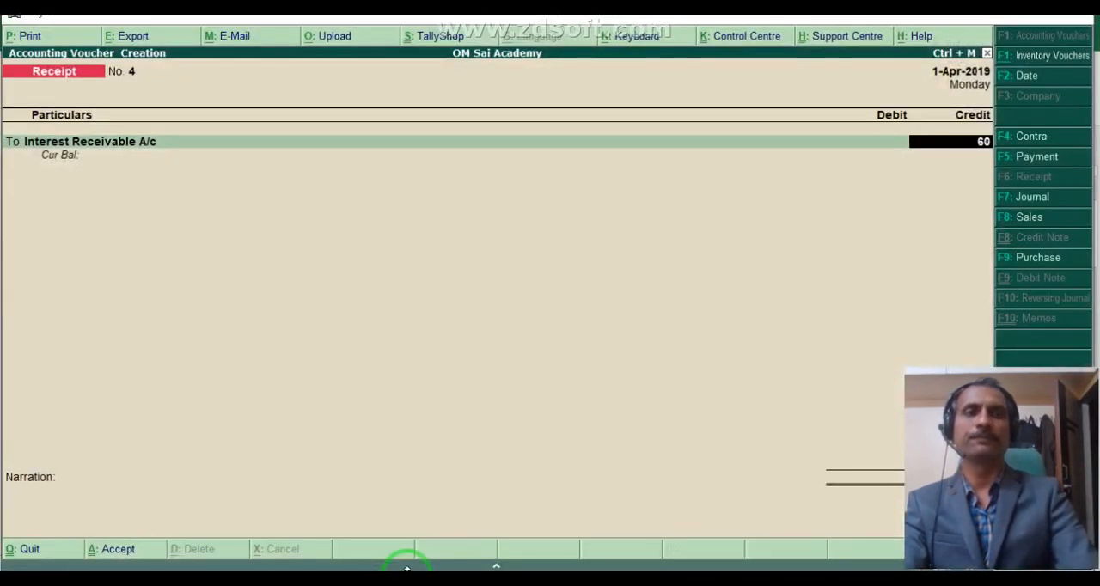
key(Return)
key(Return)
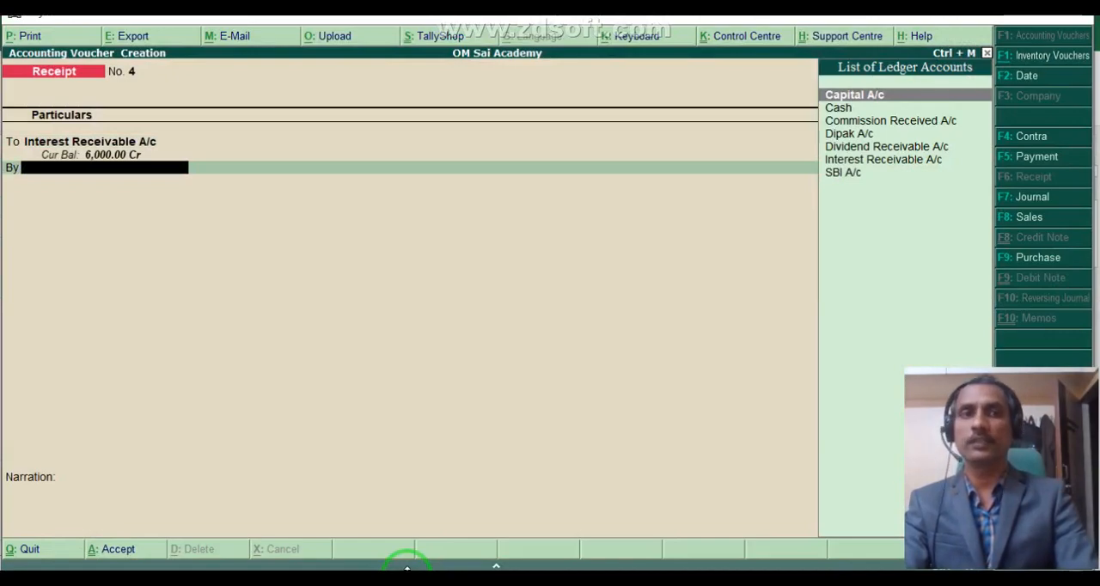
text(s)
key(Return)
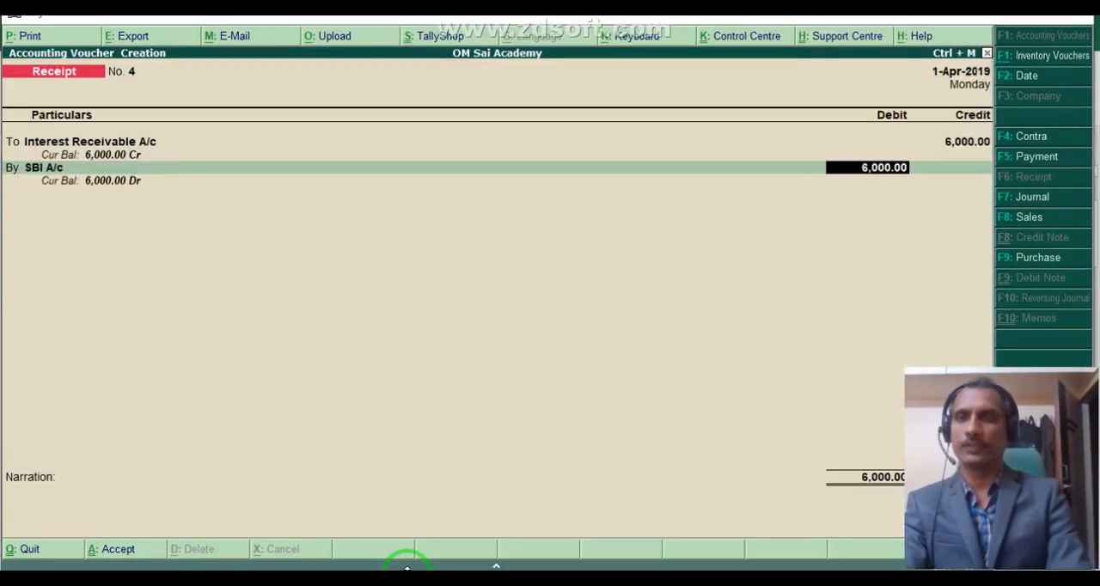
Enter instrument number 123001 dated 1-Apr-2019 for the 6,000 Cheque/DD in the SBI A/c bank allocation.
key(Return)
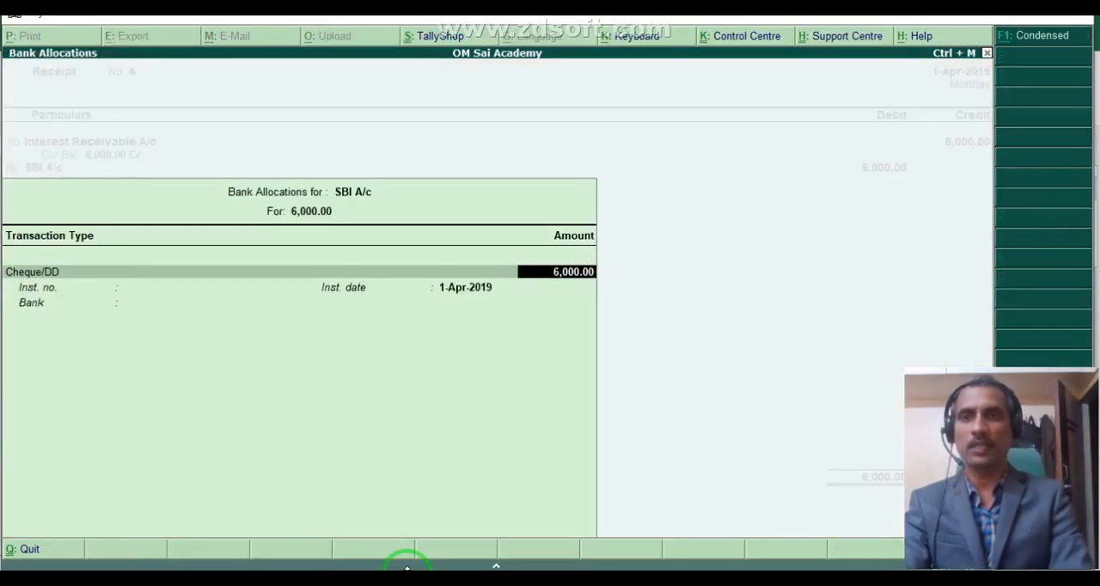
key(Return)
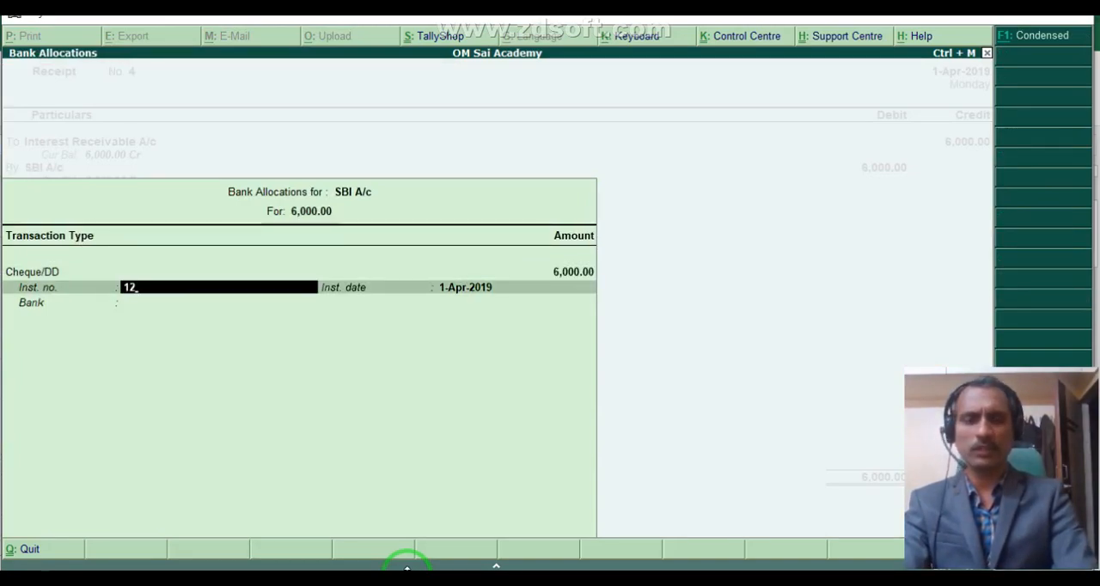
text(123001)
key(Return)
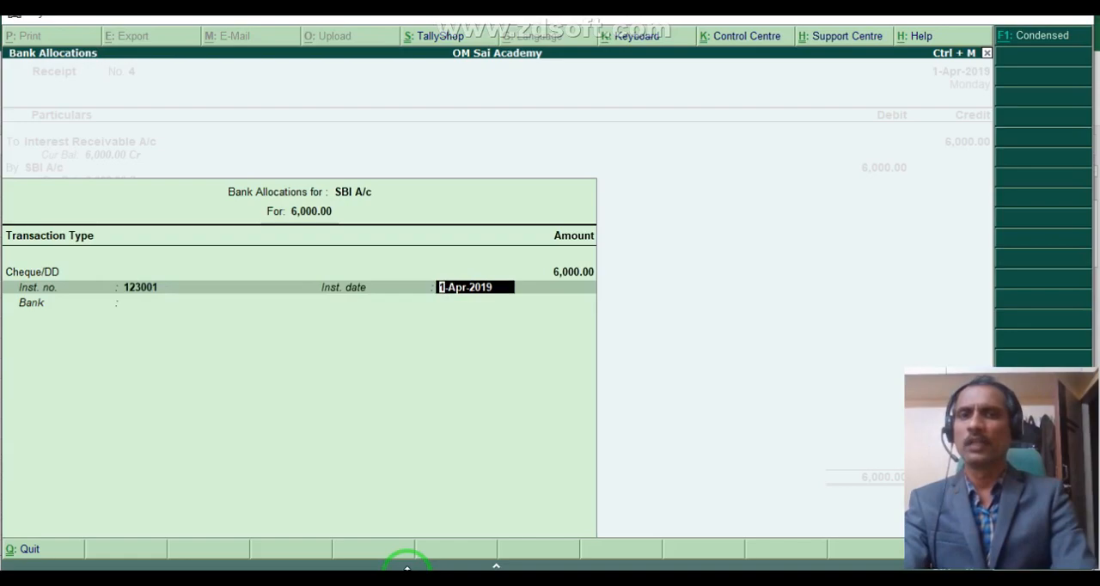
key(Return)
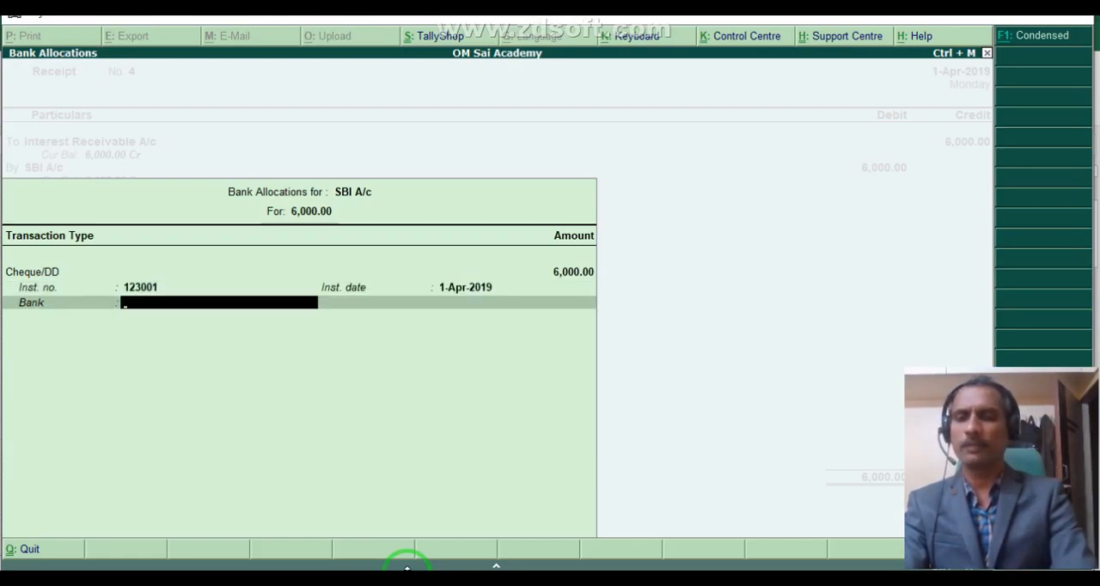
Choose ICICI Bank (India) as the cheque's bank and complete the SBI A/c bank allocation.
text(H)
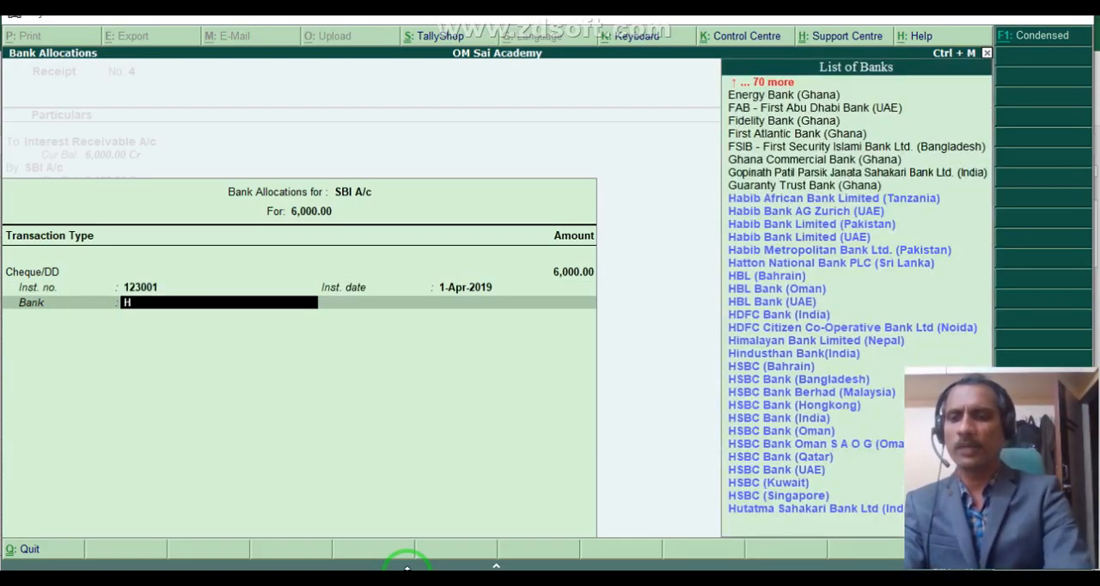
key(BackSpace)
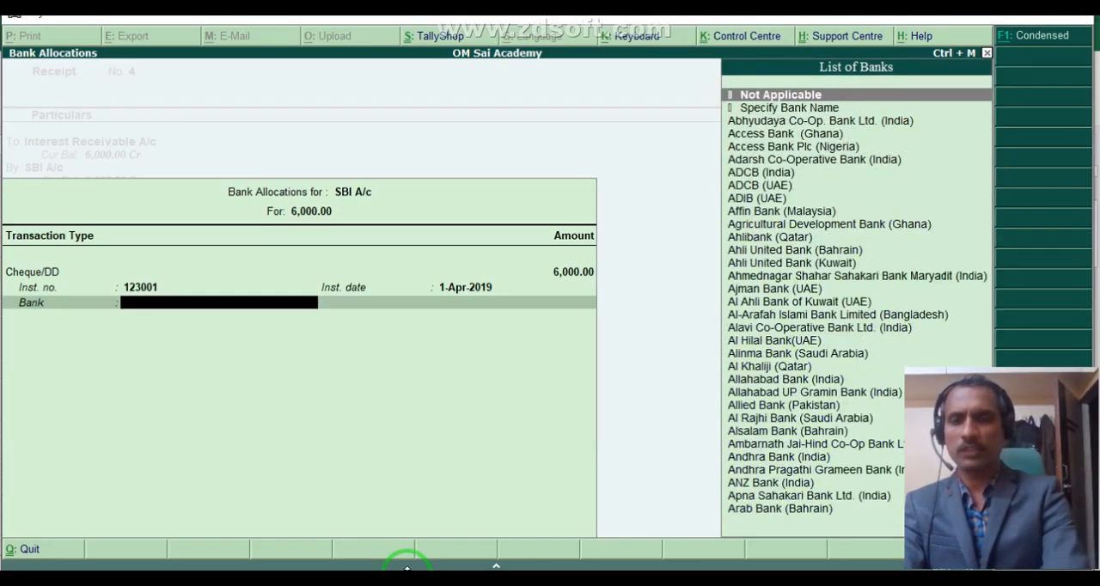
text(II)
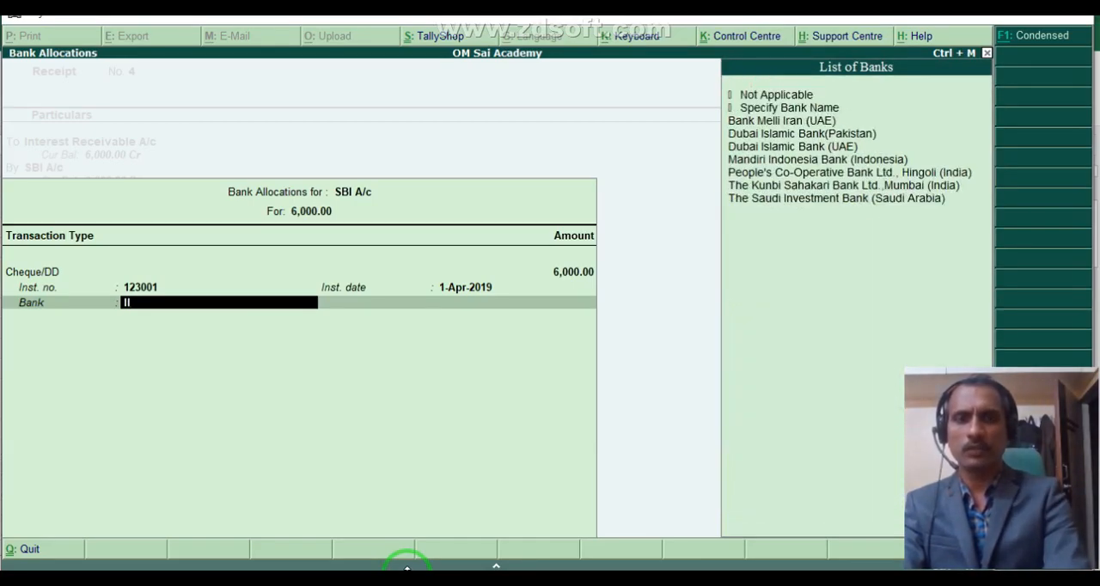
key(BackSpace)
text(c)
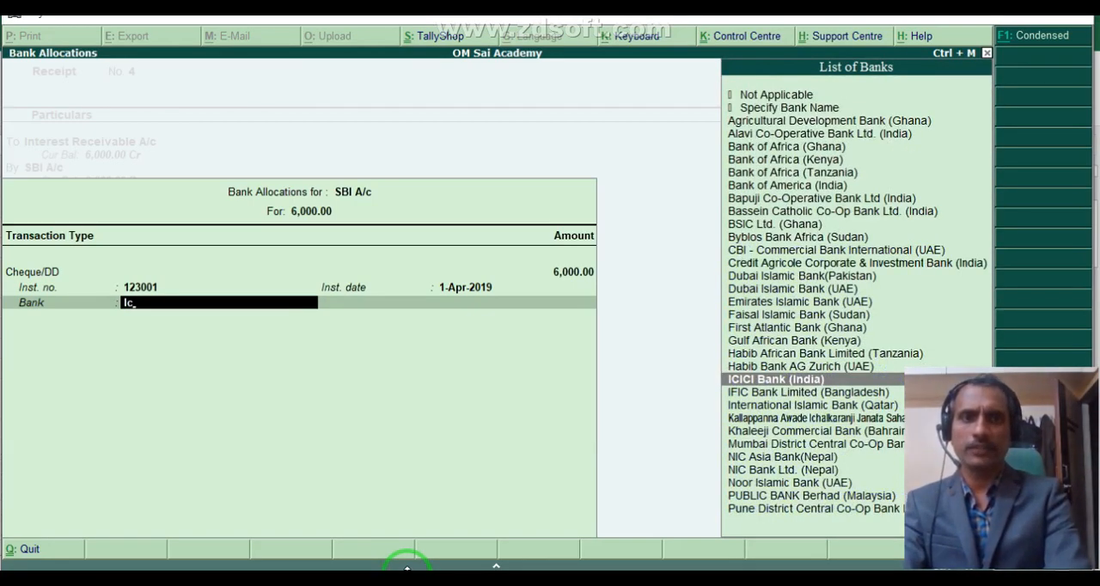
key(Return)
key(Return)
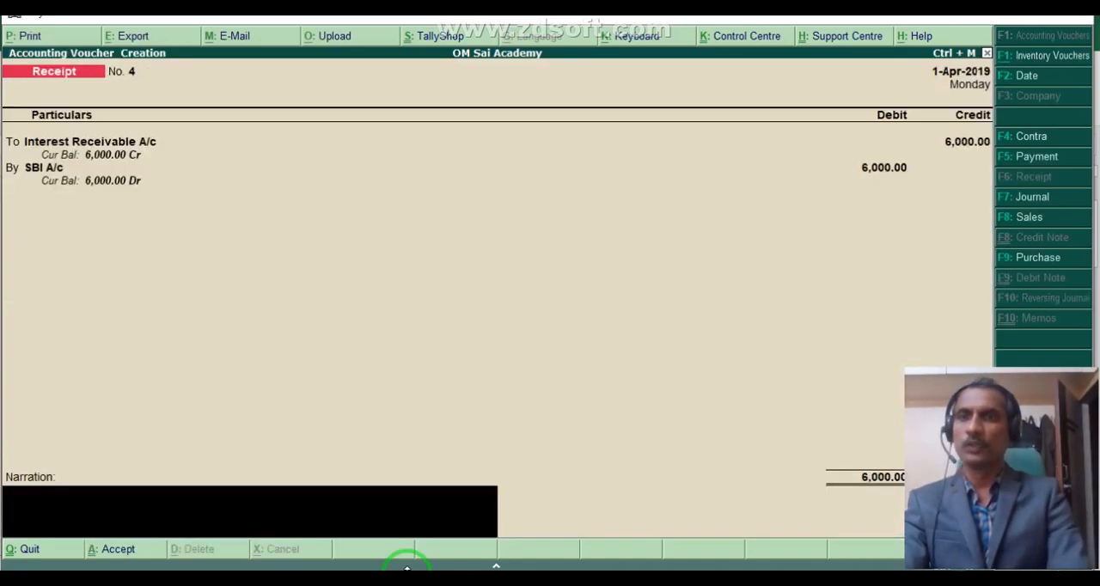
Save receipt voucher No. 4 with its narration left blank.
text(122)
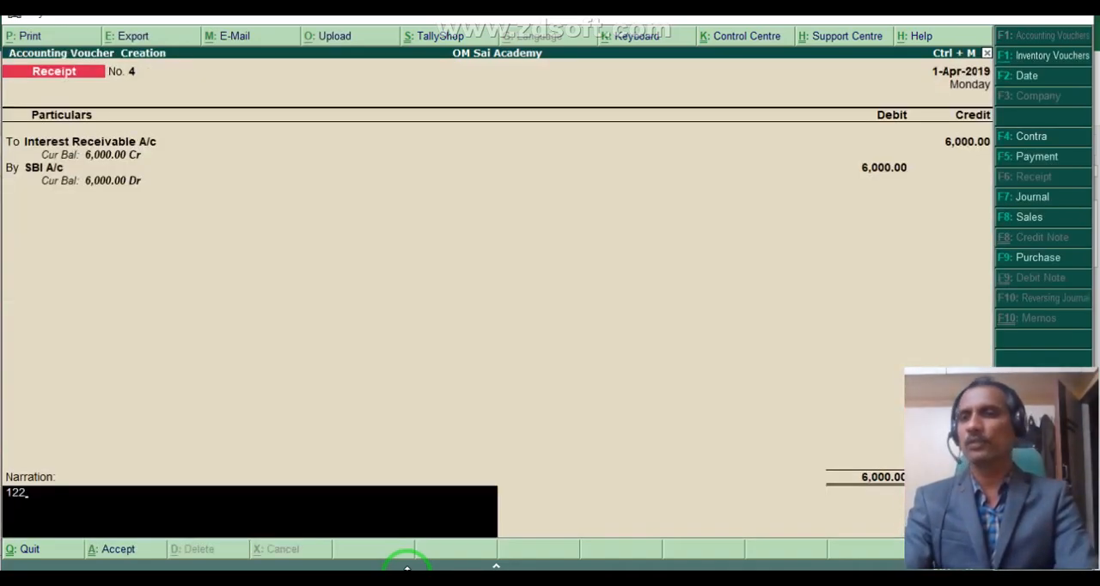
key(Return)
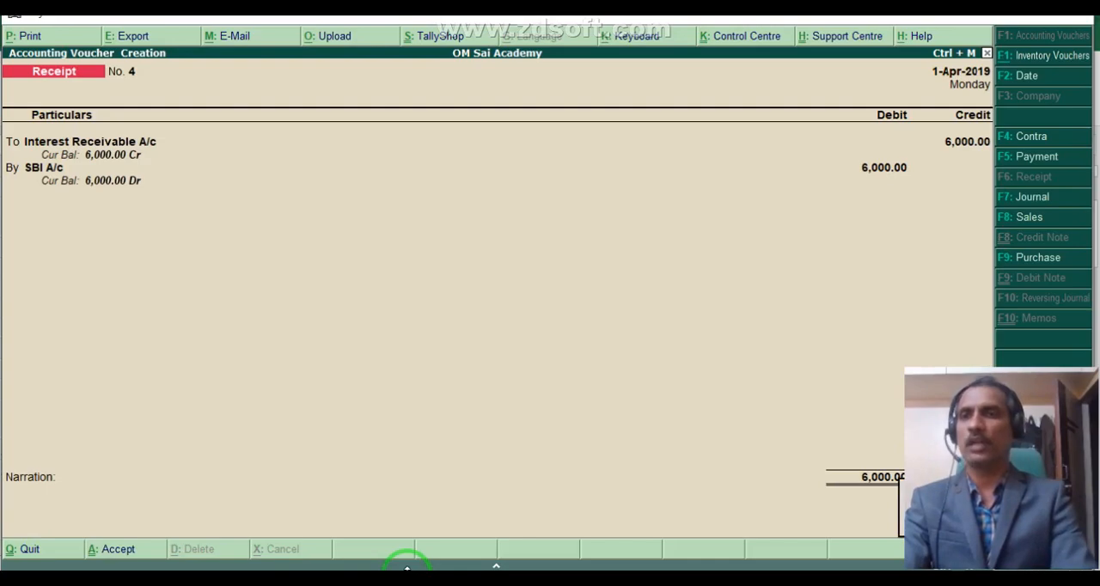
key(Return)
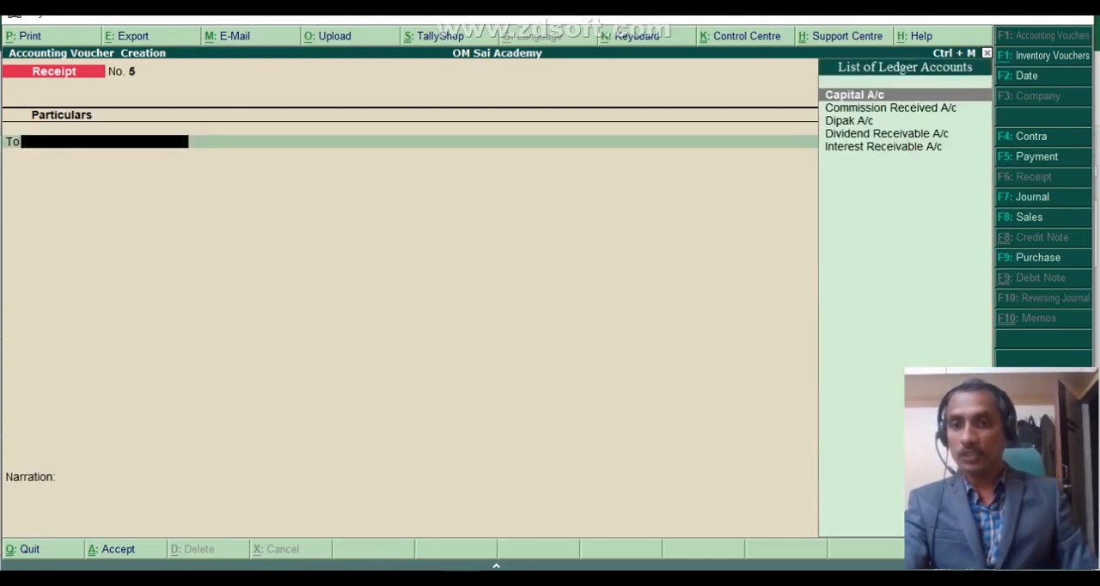
Switch to Excel and check the cash dividend journal entry in A22:E24 against the Tata Motors Ltd dividend transaction.
key(alt+Tab)
click(104, 508)
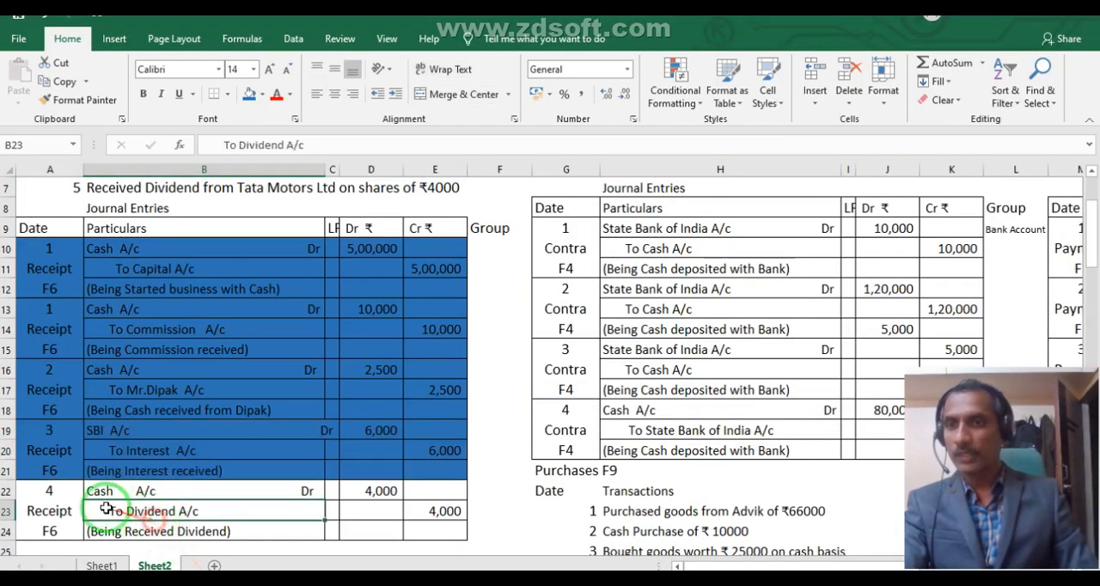
drag(52, 524, 436, 490)
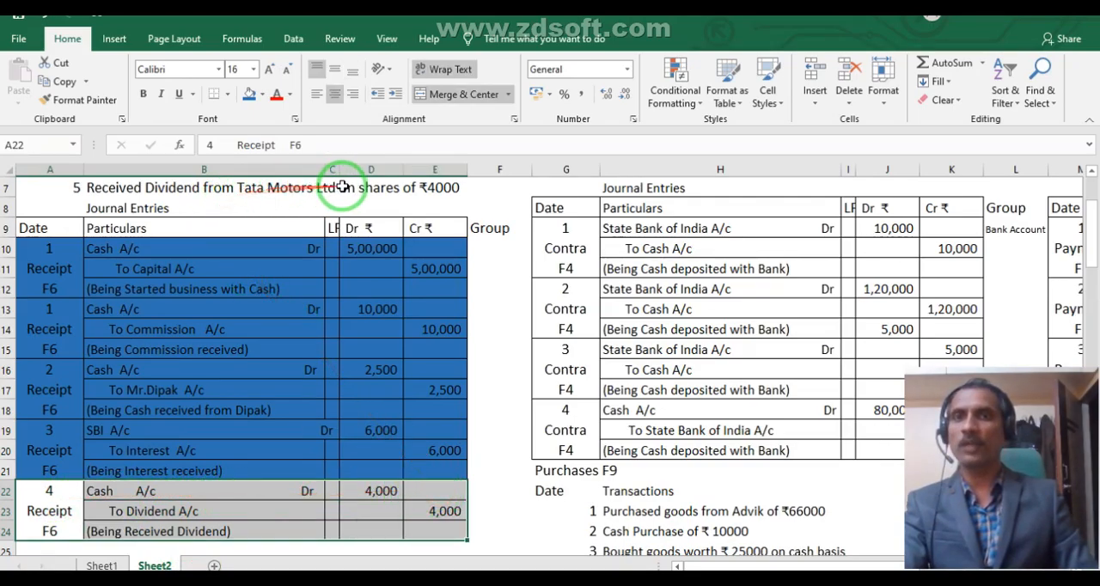
mouse_move(342, 186)
mouse_down()
mouse_move(344, 215)
mouse_move(305, 307)
mouse_move(314, 421)
mouse_move(371, 569)
mouse_up()
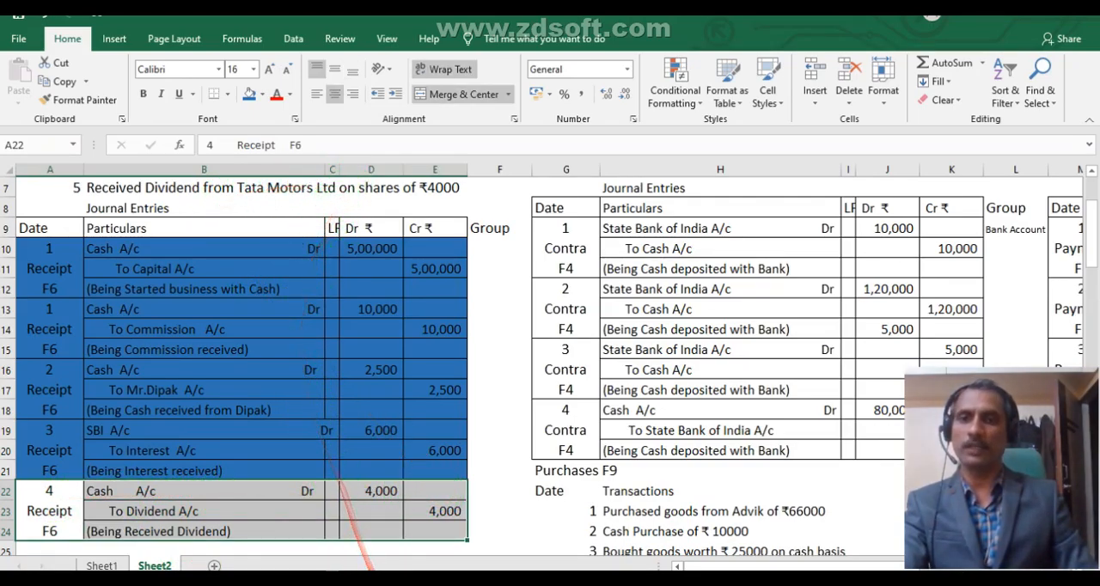
Switch to Tally.ERP 9 and credit Dividend Receivable A/c with 4,000 in receipt voucher No. 5.
key(alt+Tab)
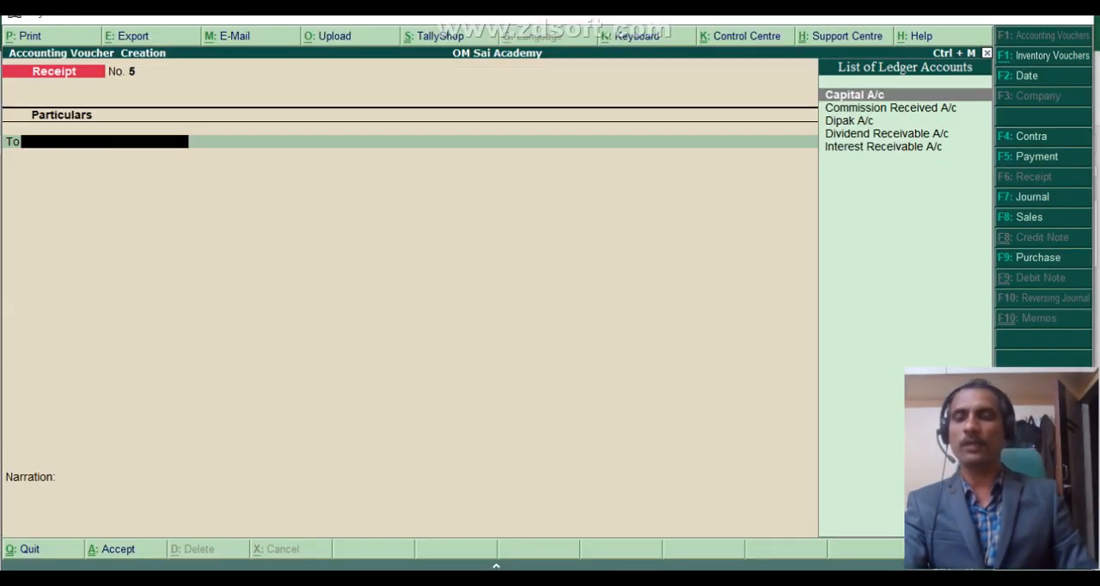
text(D)
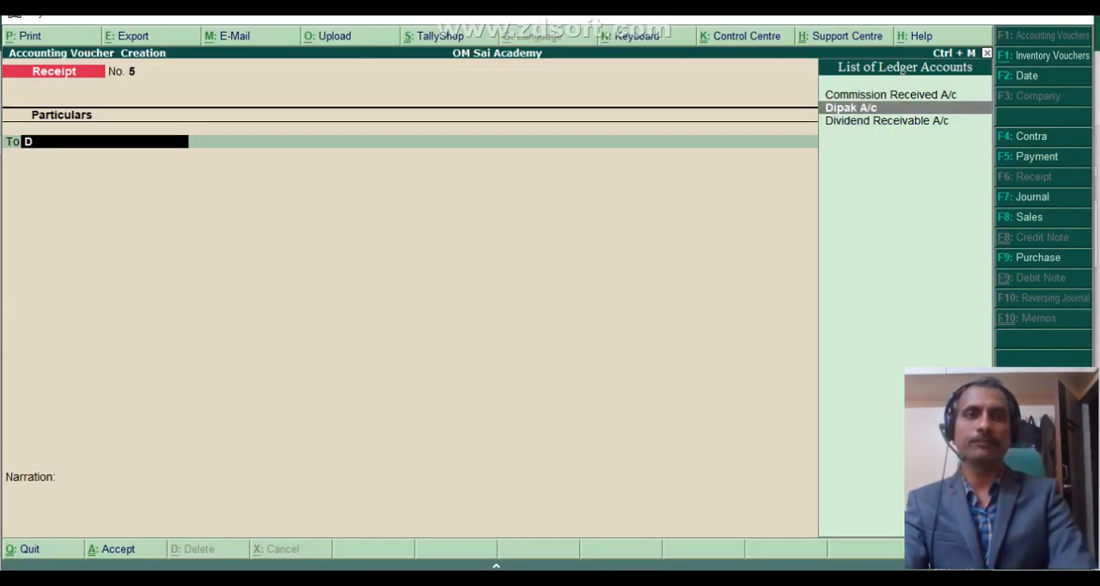
key(Down)
key(Return)
text(4,00)
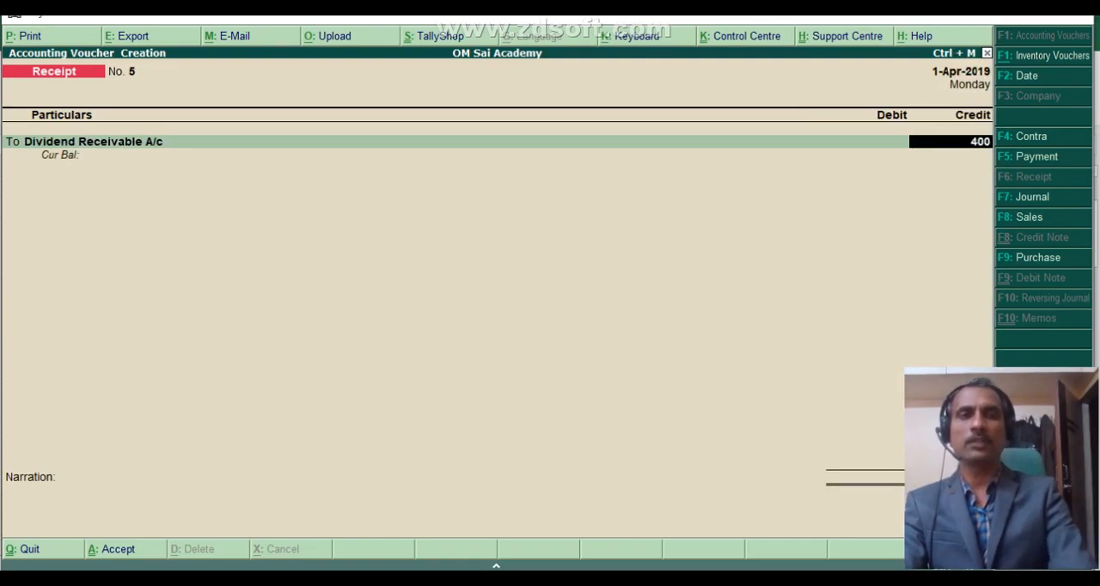
text(0)
key(Return)
Debit Cash with 4,000 and save receipt voucher No. 5 without a narration.
key(Return)
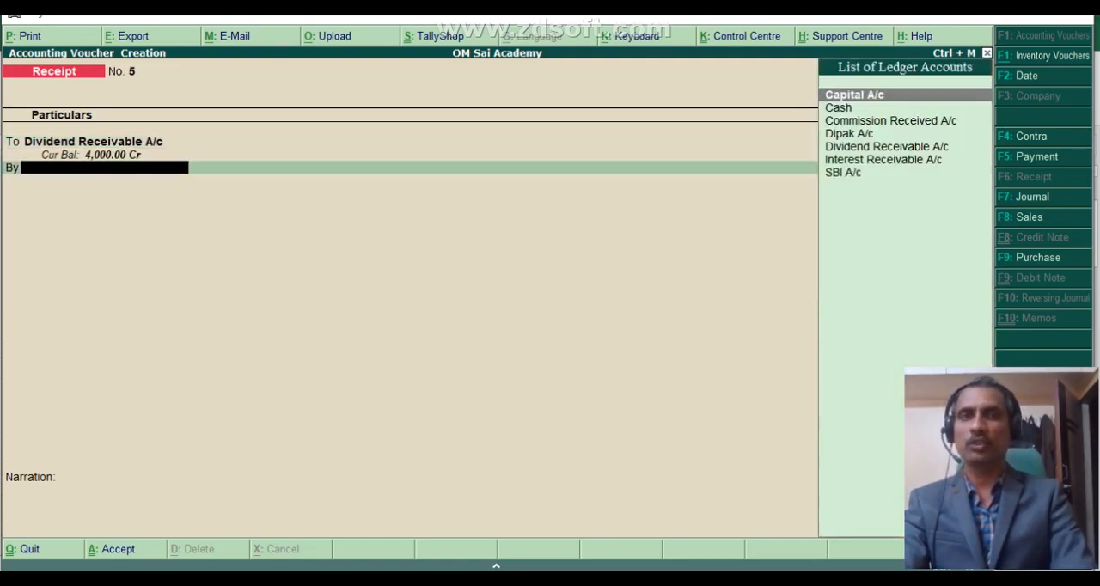
key(Down)
key(Return)
key(Return)
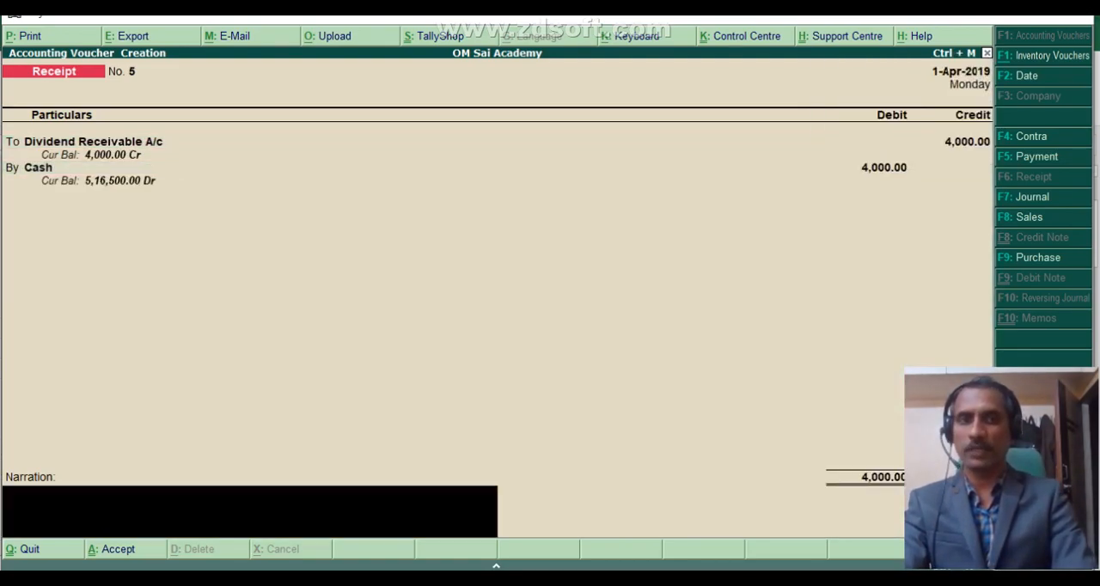
key(Return)
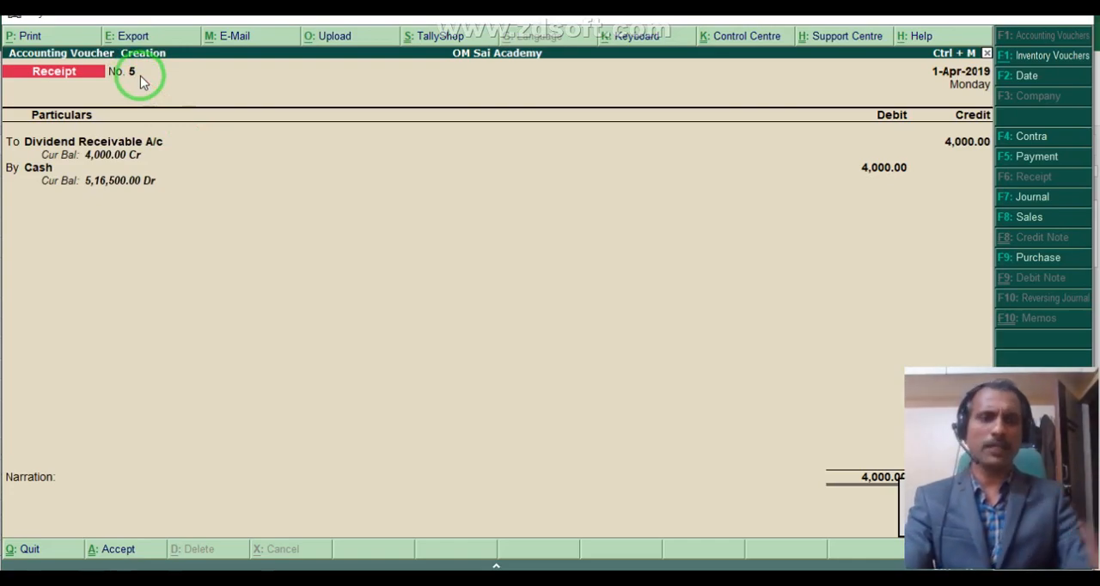
key(Return)
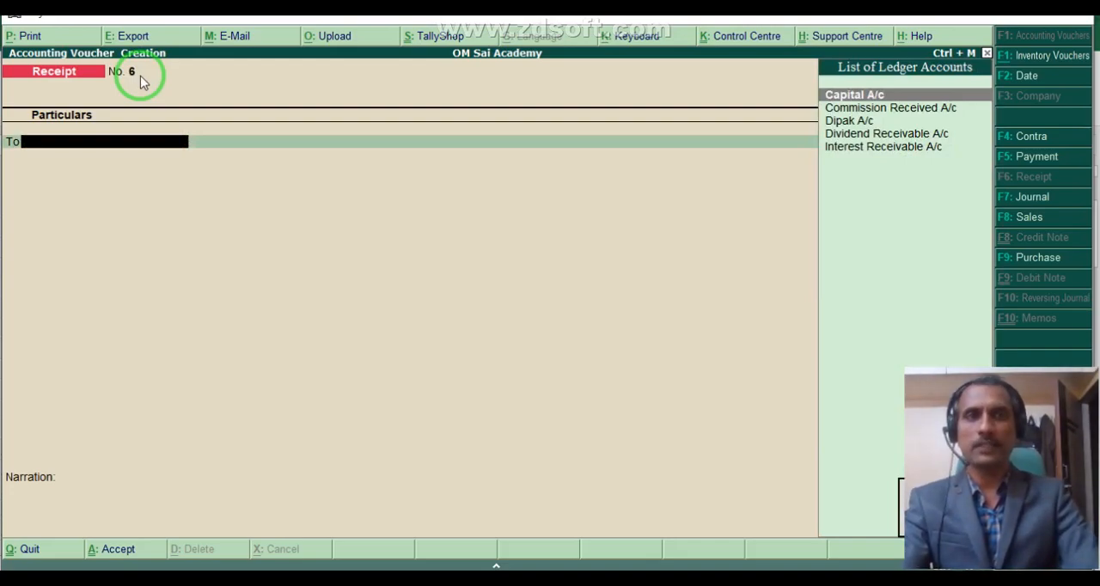
Leave voucher creation and examine the detailed Profit & Loss A/c of OM Sai Academy.
key(Escape)
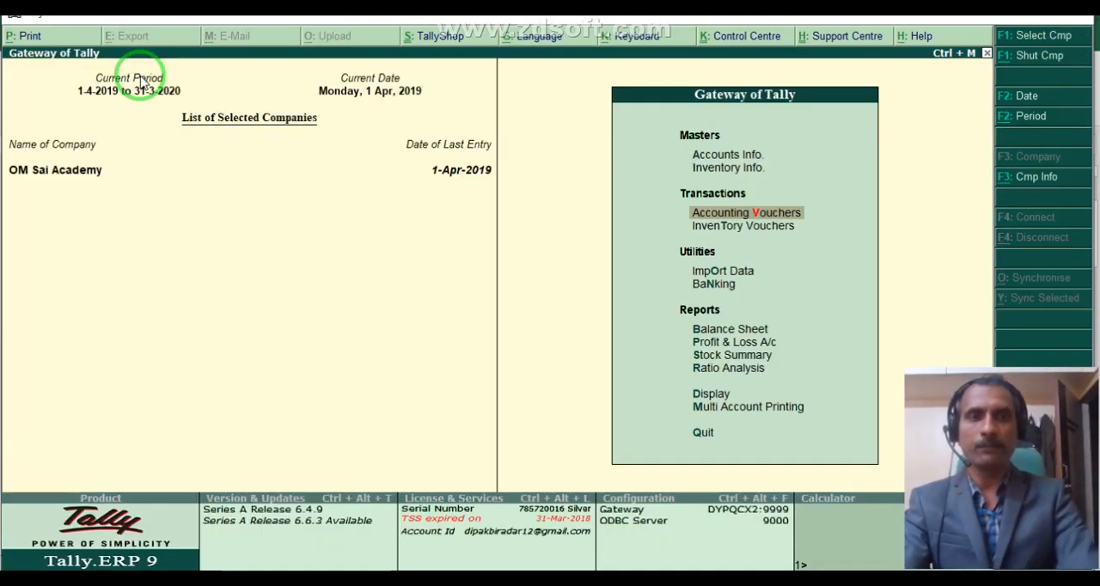
key(Down)
key(Down)
key(Down)
key(Down)
key(Down)
key(Return)
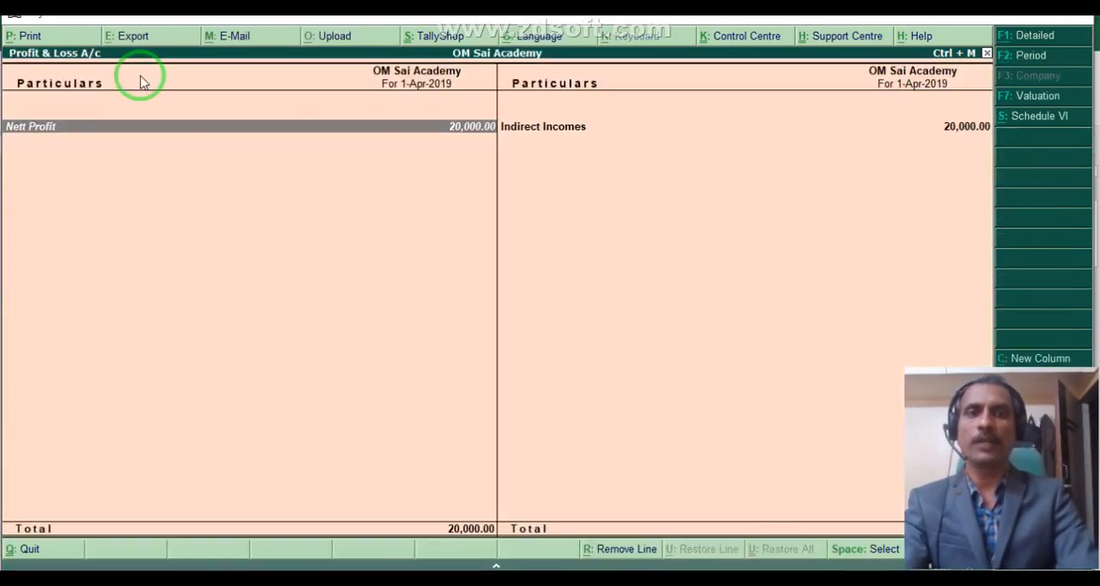
key(alt+F1)
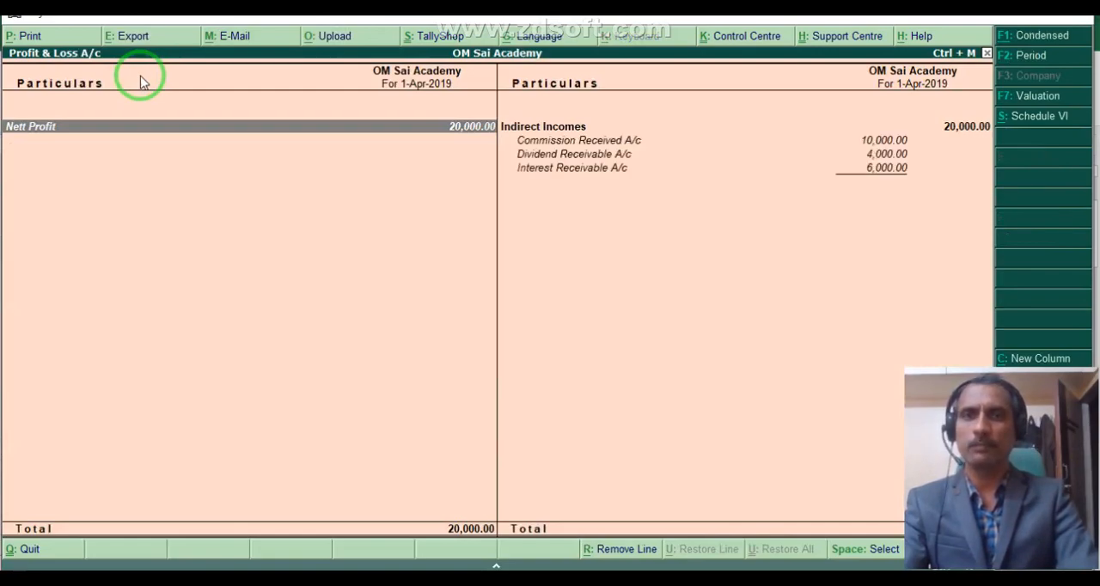
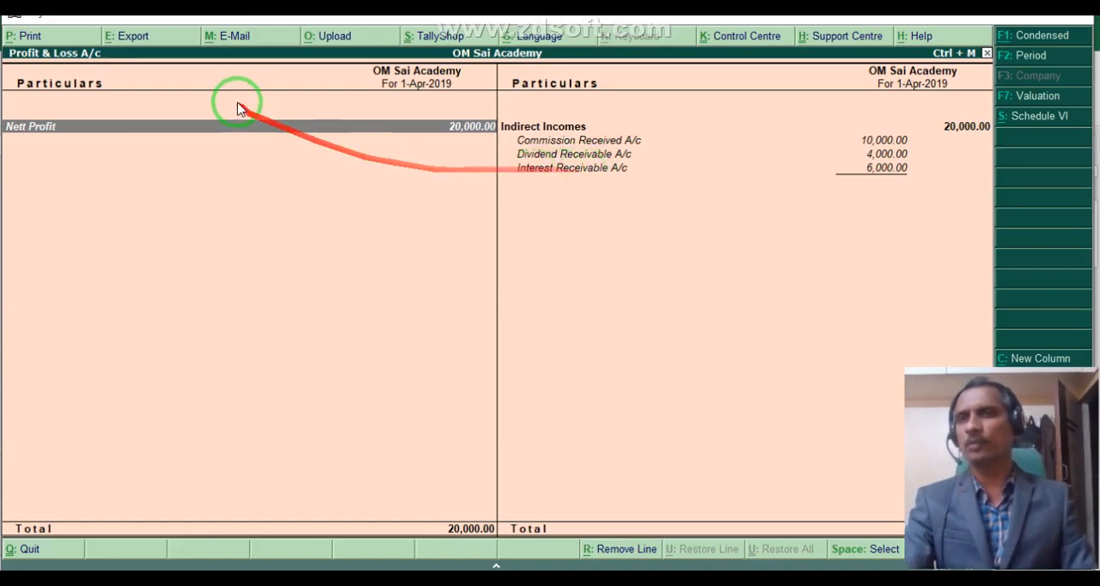
Leave the Profit & Loss A/c and examine the detailed Balance Sheet of OM Sai Academy.
key(Escape)
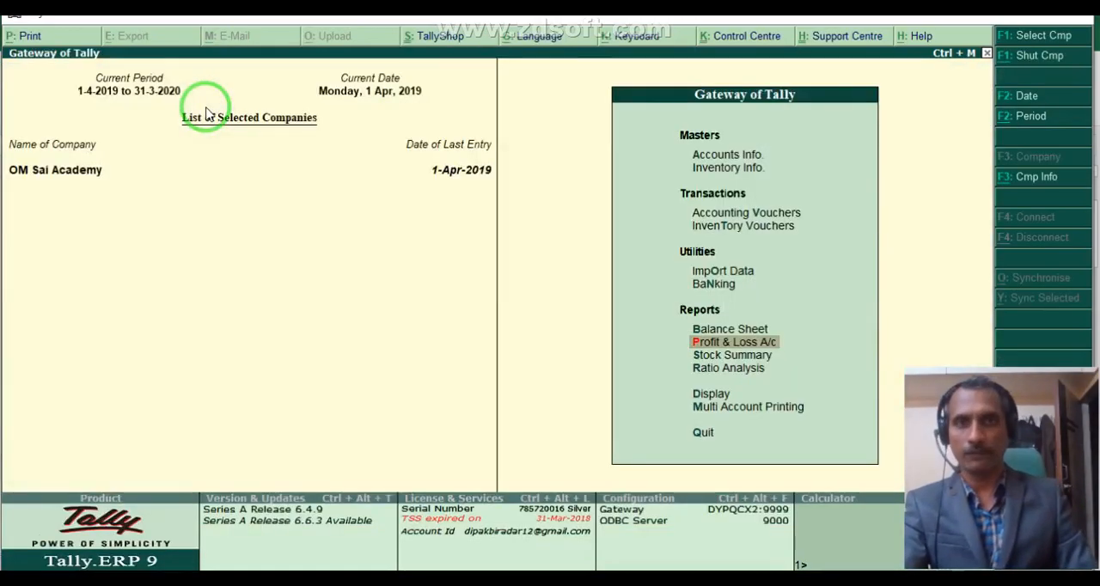
key(Up)
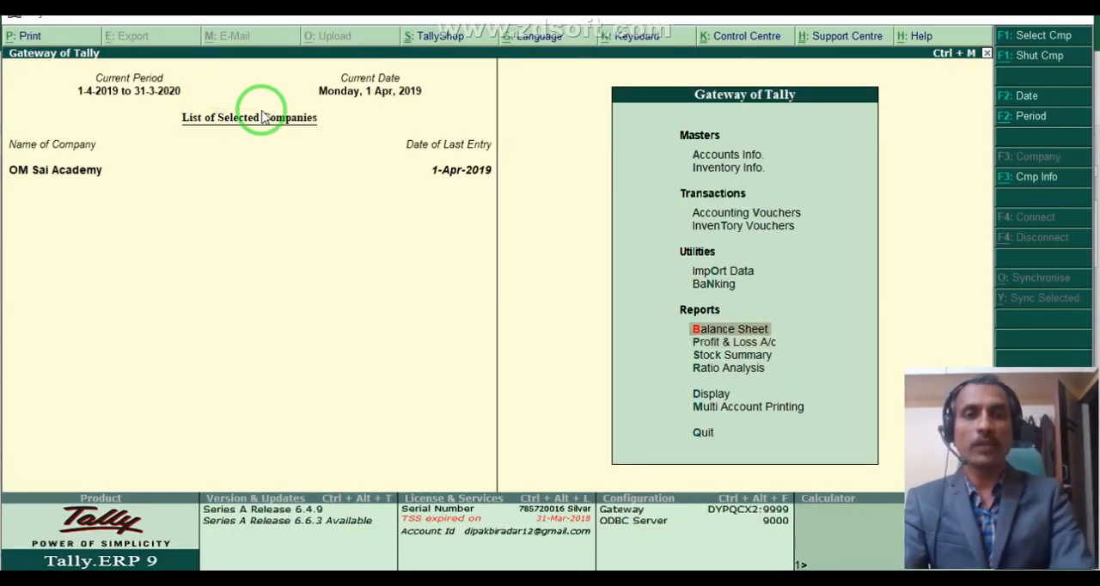
key(Return)
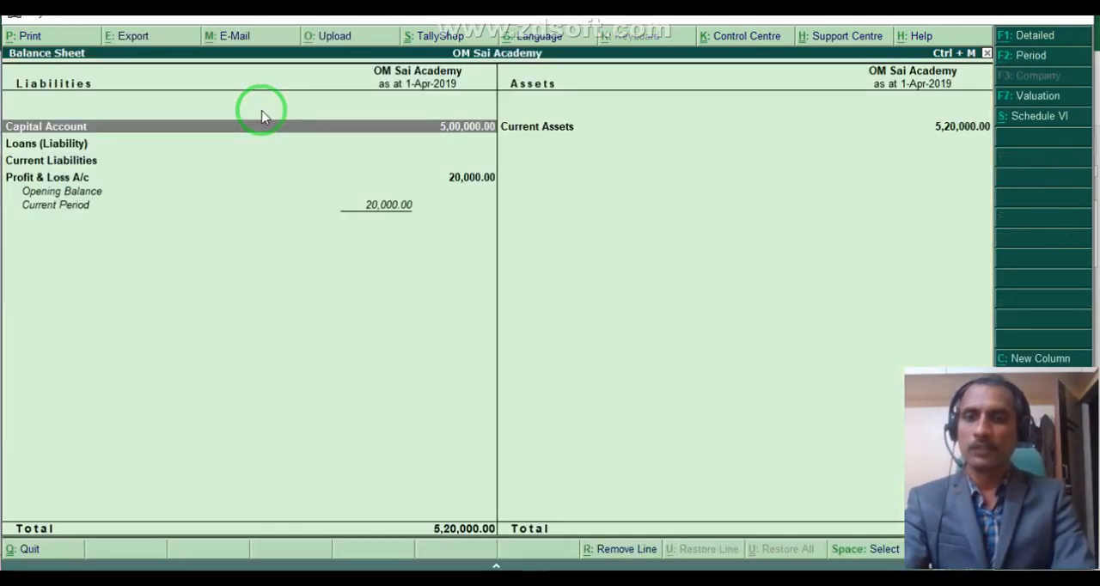
key(alt+F1)
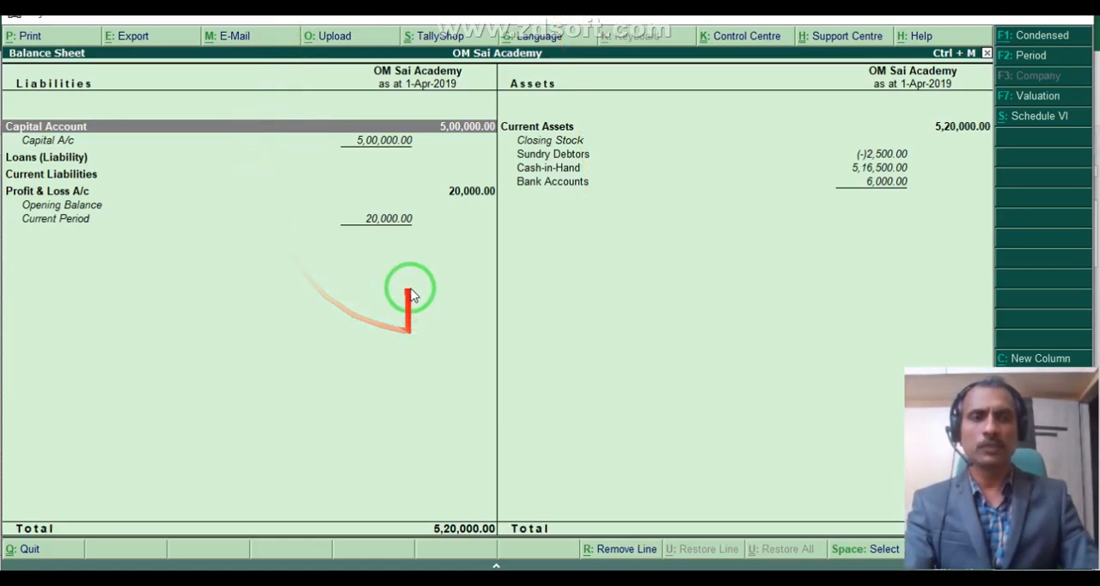
key(Escape)
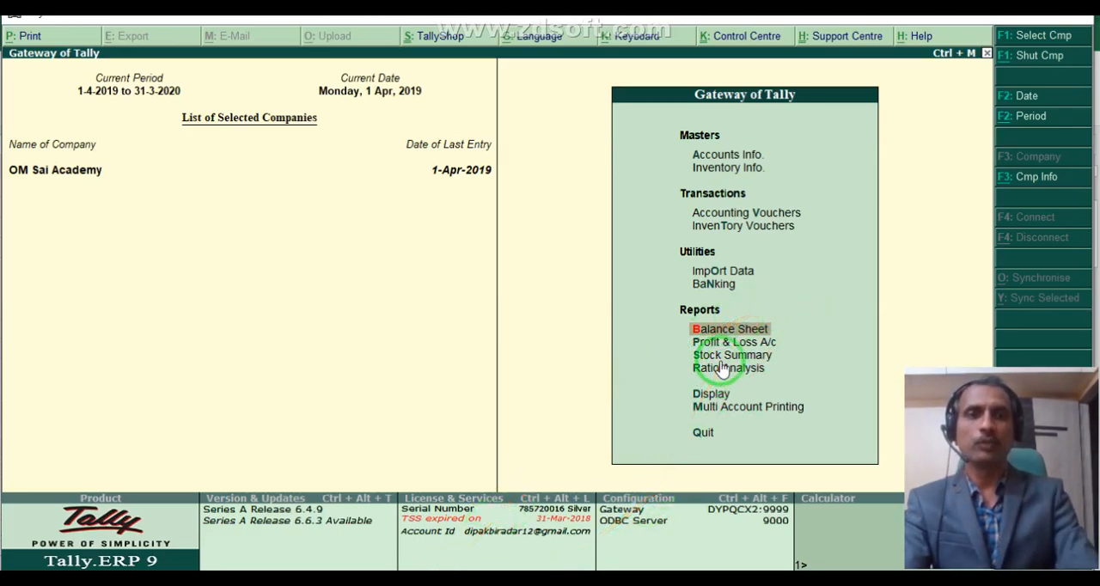
Examine the detailed Trial Balance, going through the Capital Account, Current Assets and Indirect Incomes entries.
key(Down)
key(Down)
key(Down)
key(Down)
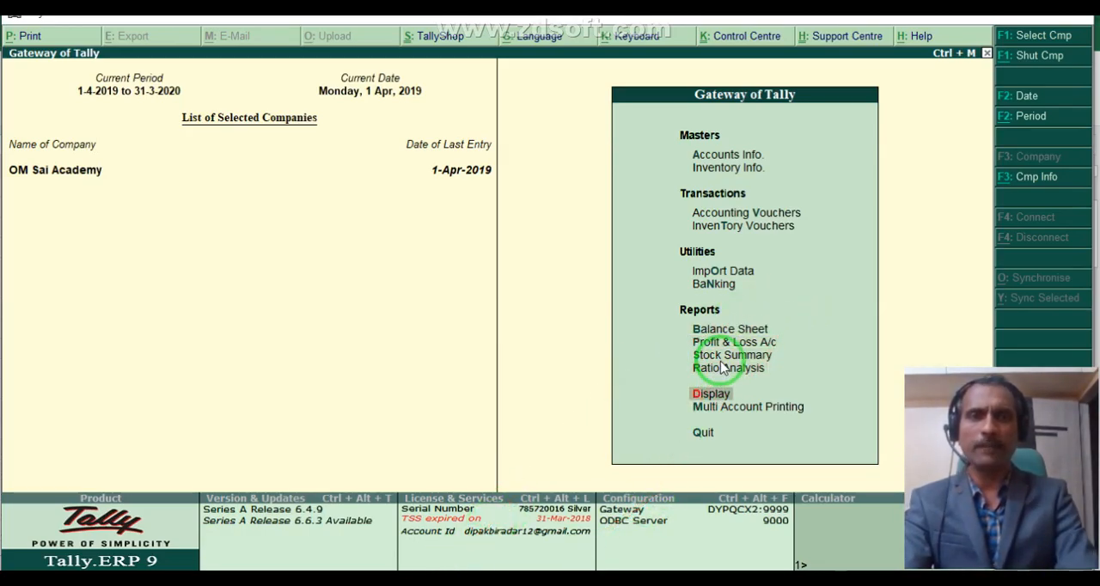
key(Return)
key(Return)
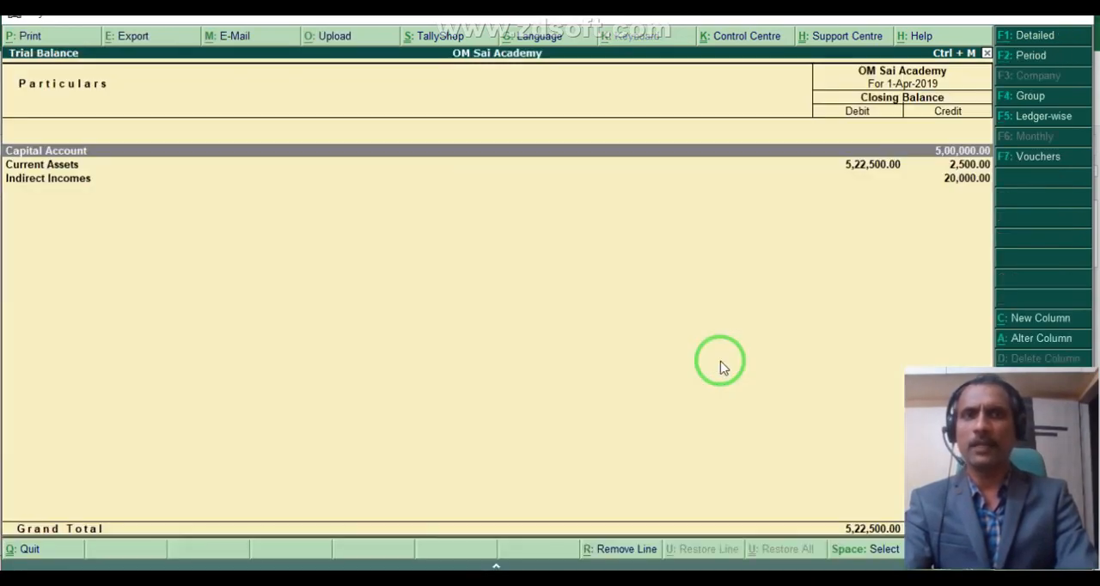
key(F1)
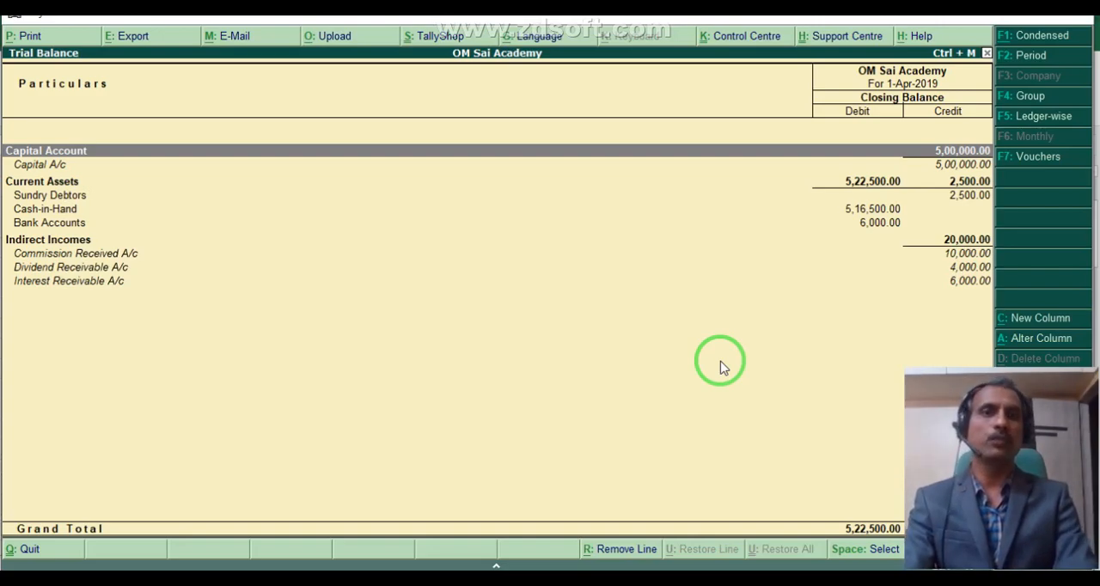
key(Down)
key(Down)
key(Down)
key(Down)
key(Down)
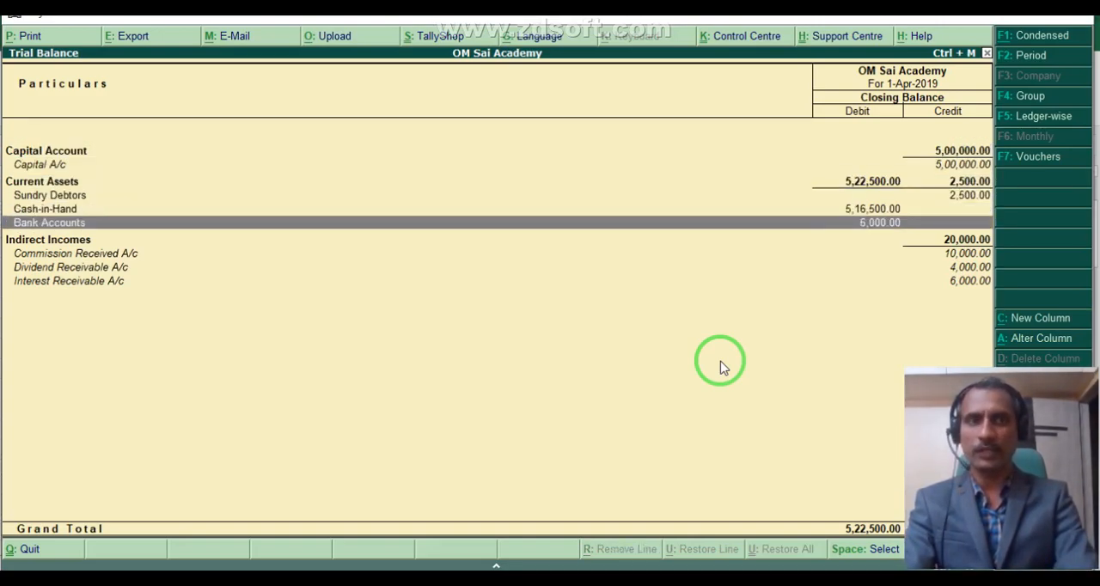
key(Down)
key(Down)
key(Down)
key(Down)
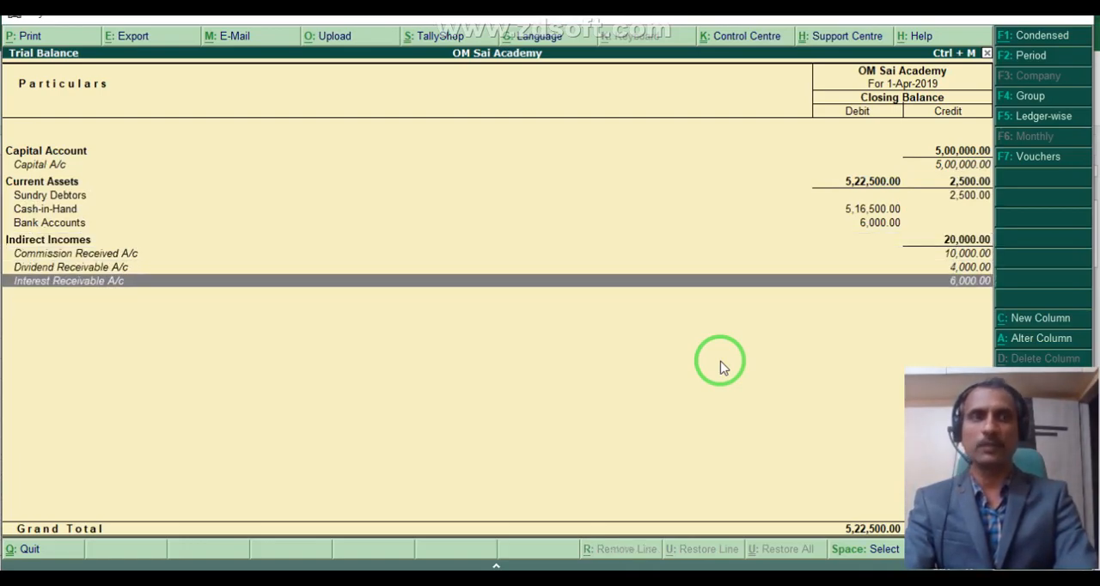
key(Escape)
Review the receipt vouchers in the detailed Day Book, including the Cash or SBI A/c debit of each entry.
key(Down)
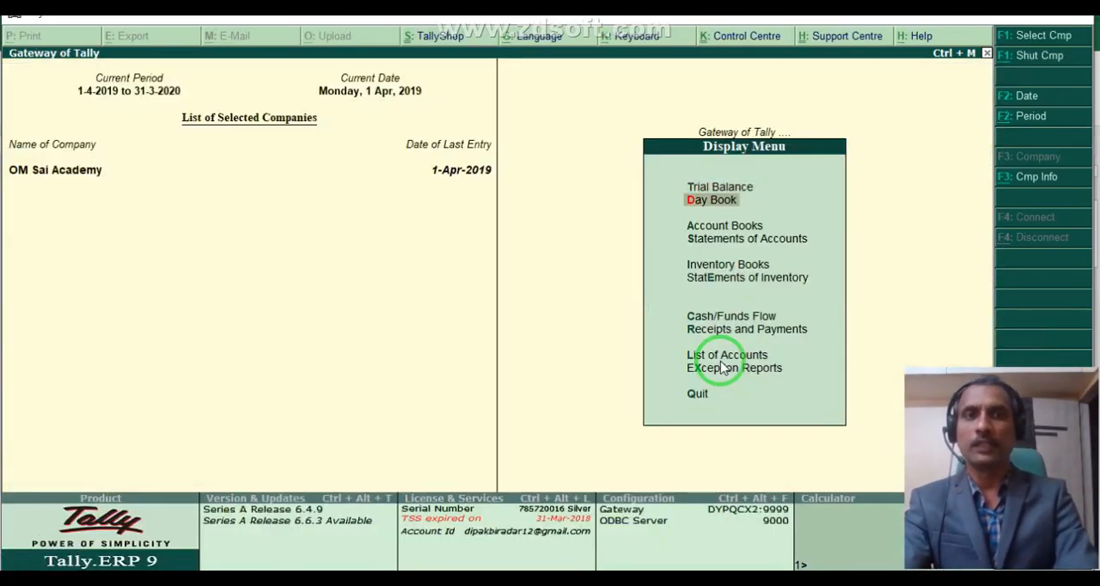
key(Return)
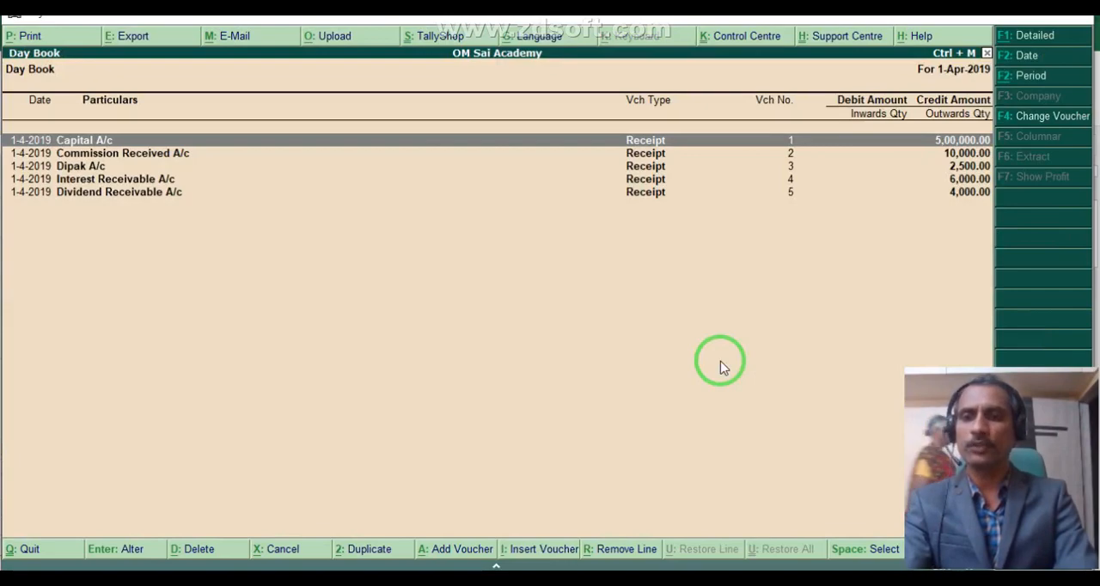
key(alt+F1)
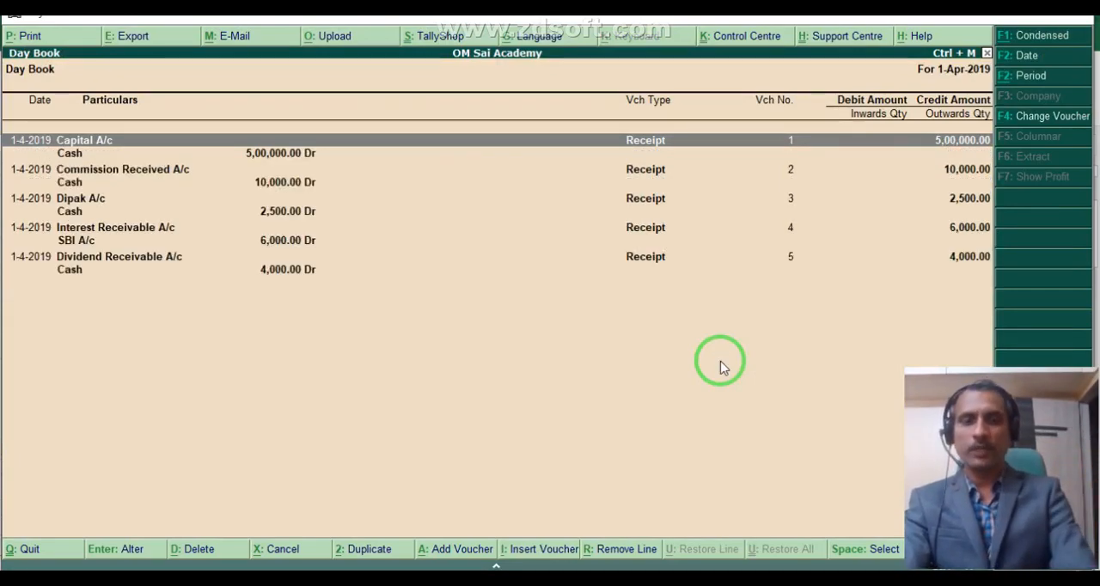
key(Down)
key(Down)
key(Down)
key(Down)
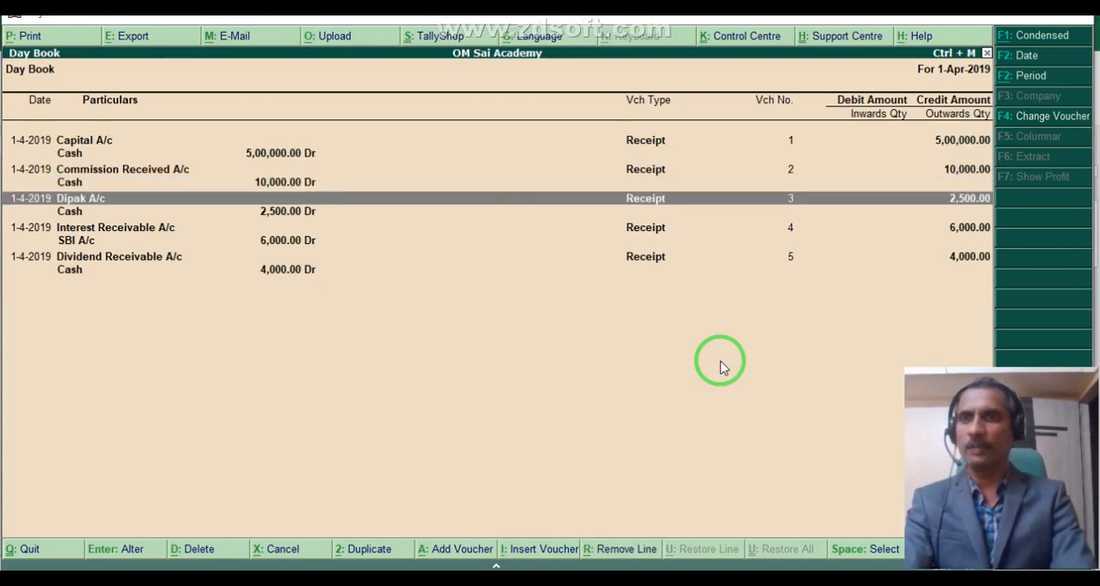
key(Down)
key(Down)
key(Down)
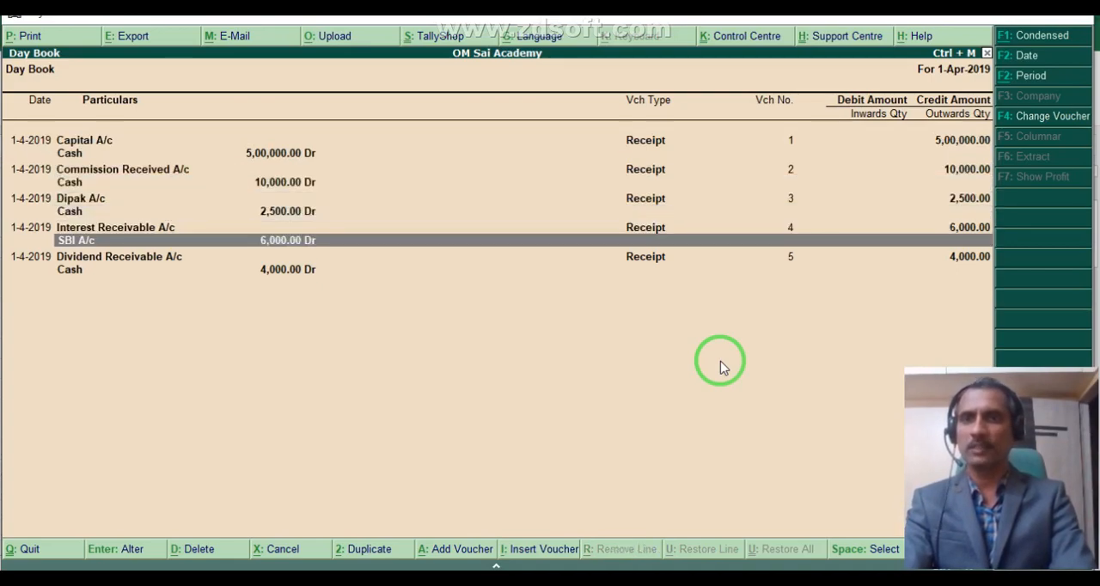
key(Up)
key(Down)
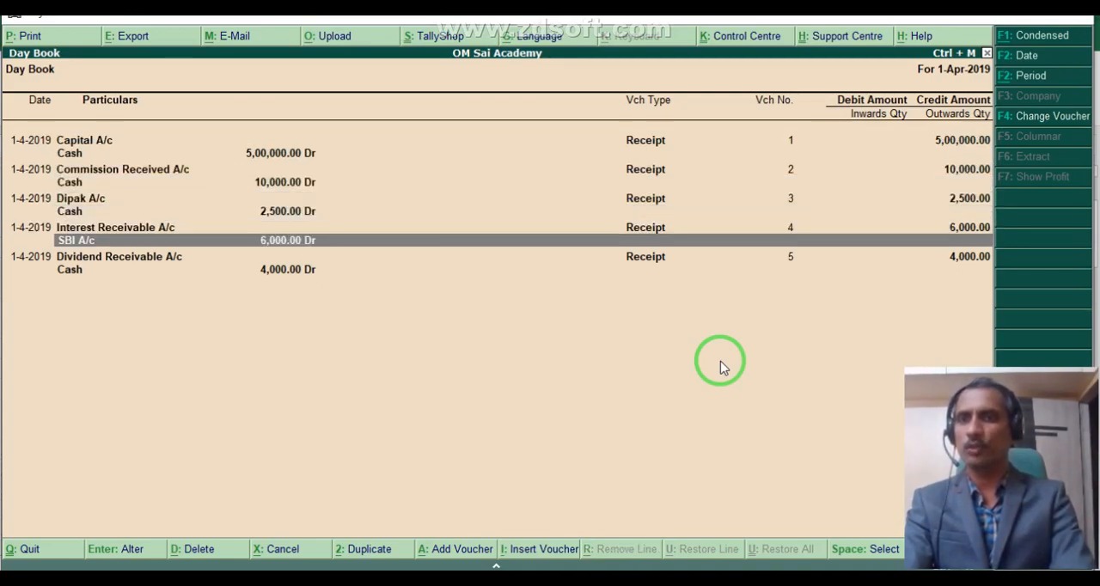
key(Down)
key(Down)
key(Up)
key(Down)
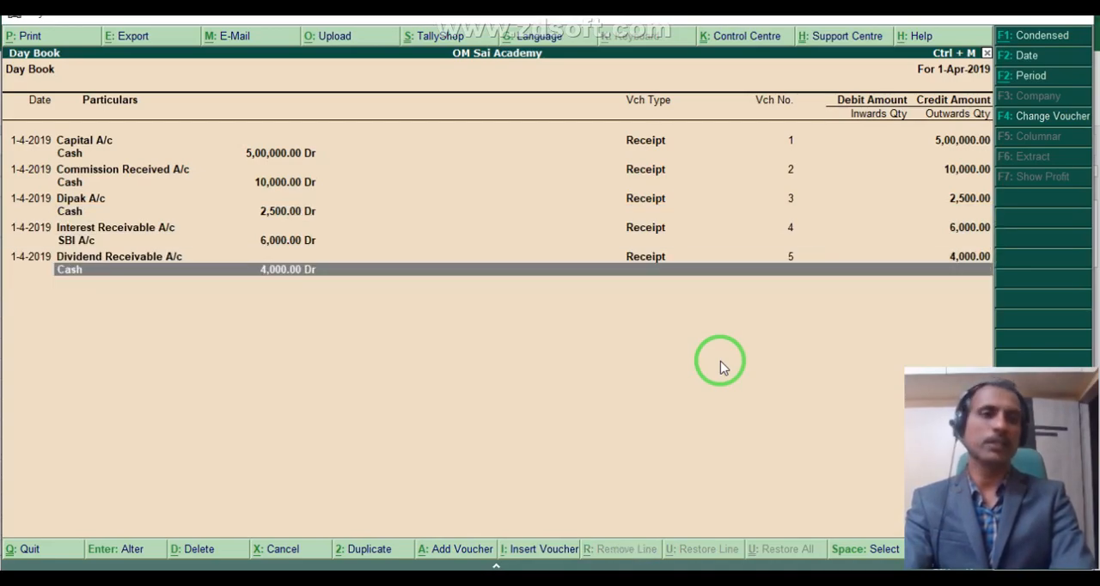
key(Escape)
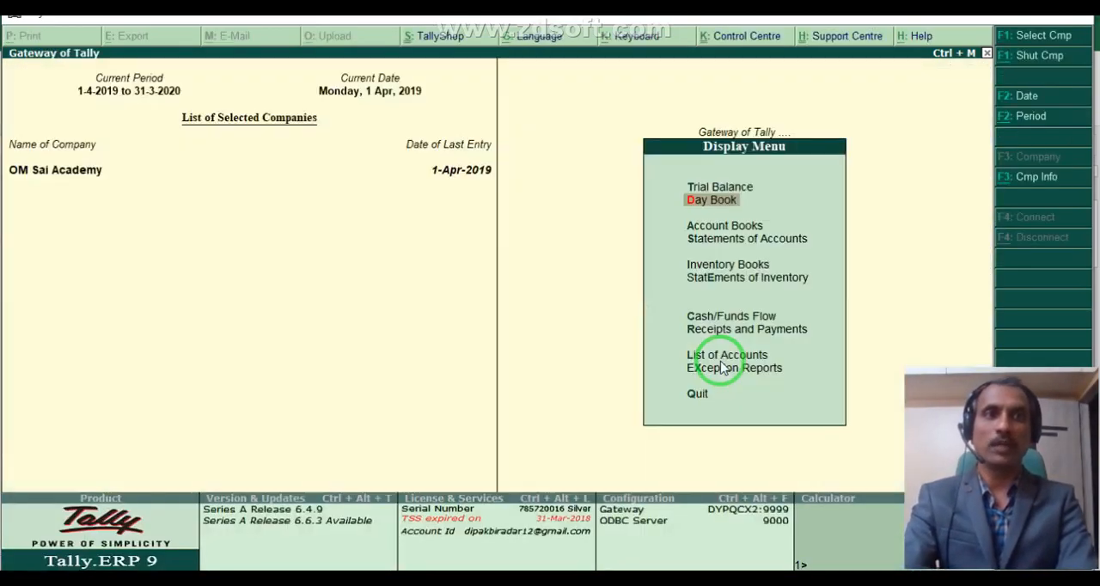
Check the Cash and SBI A/c balances in the Cash/Bank Book summary and return to the Gateway of Tally.
key(Down)
key(Return)
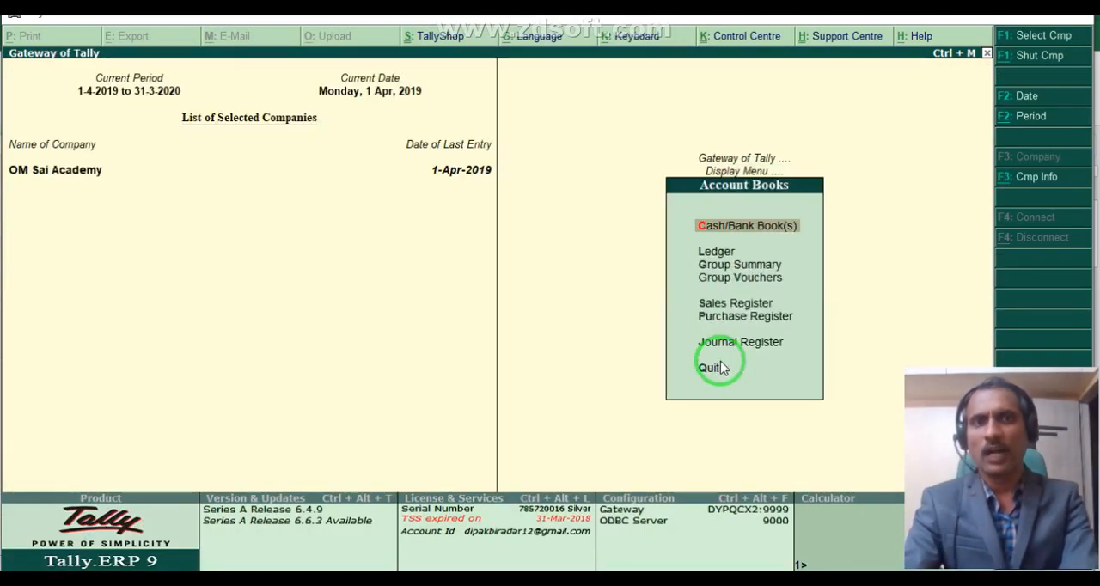
key(Return)
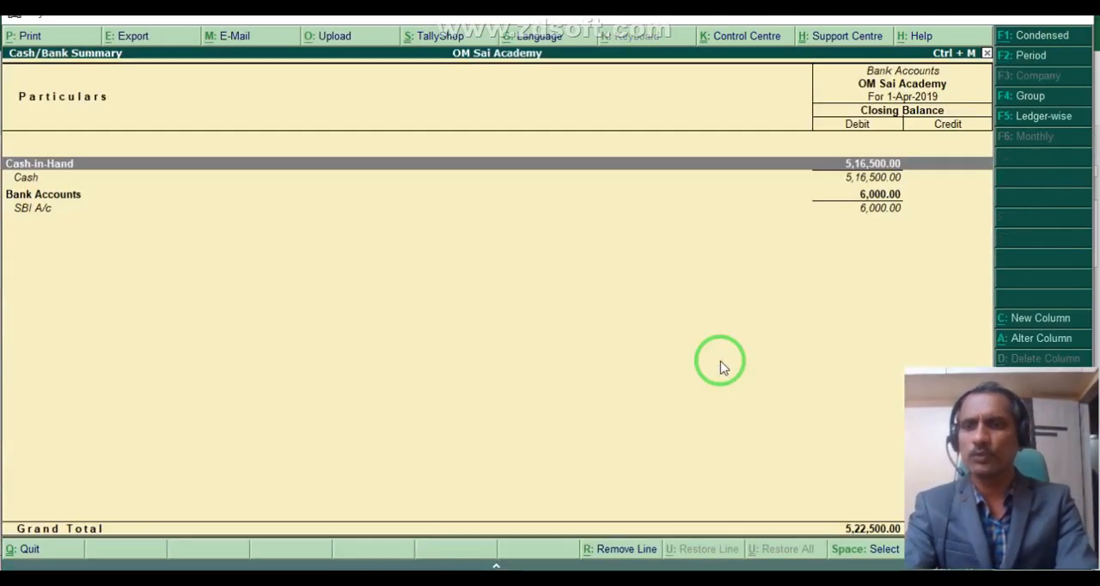
key(alt+F1)
key(Escape)
key(Escape)
key(Escape)
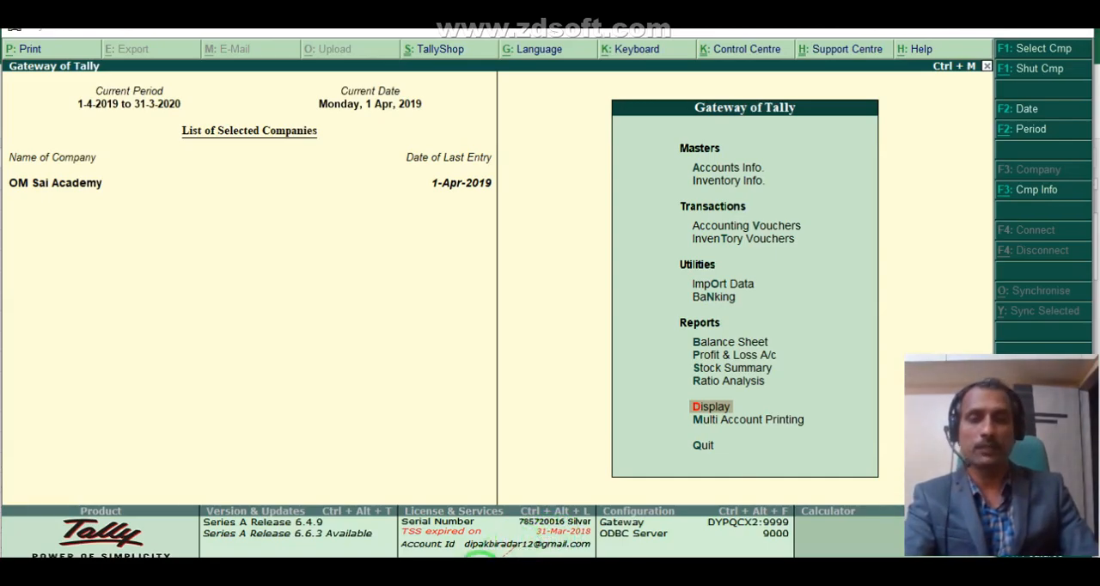
Switch to Excel and read the Contra Entry F4 transactions, starting with the SBI current account opening in H3.
click(269, 574)
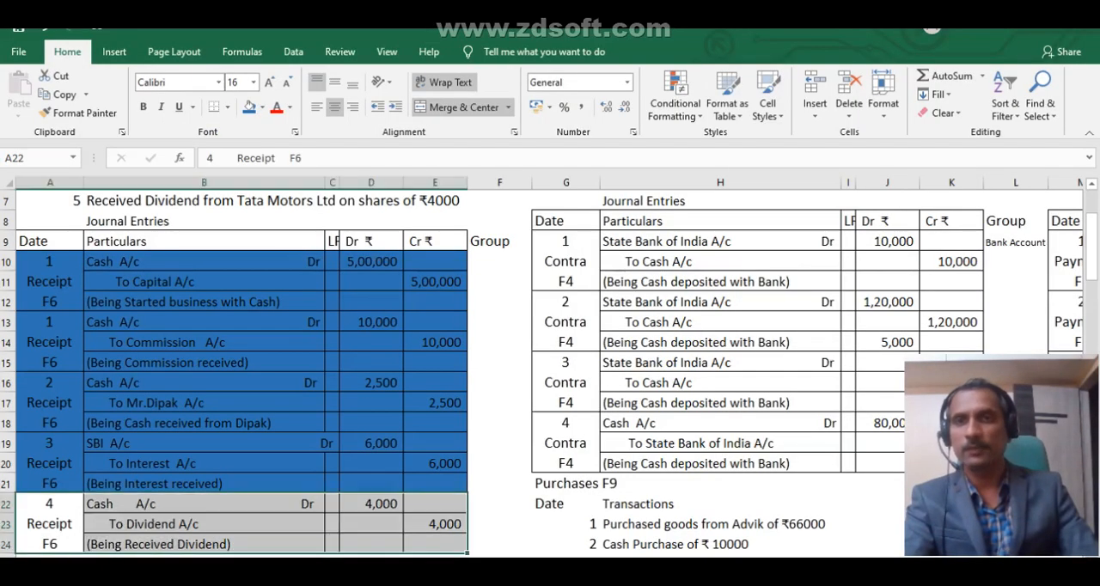
scroll(750, 279, up, 2)
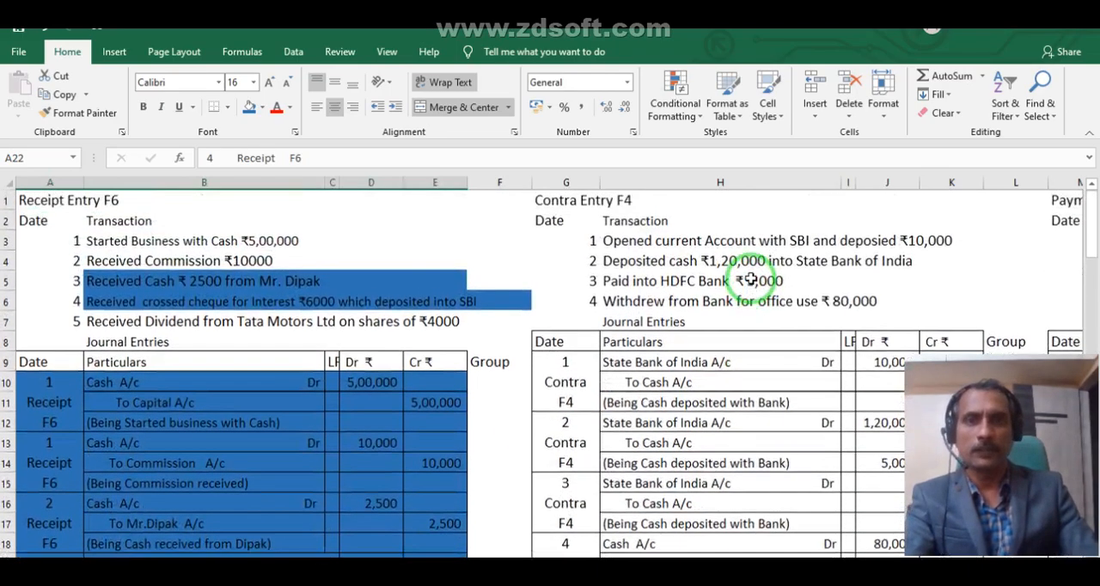
click(729, 241)
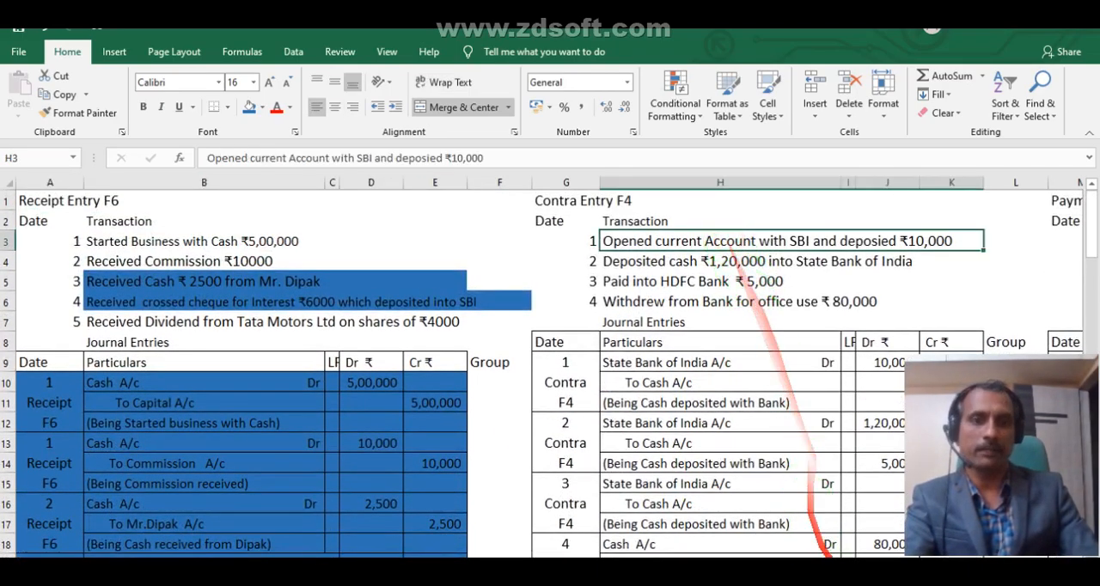
scroll(550, 370, right, 5)
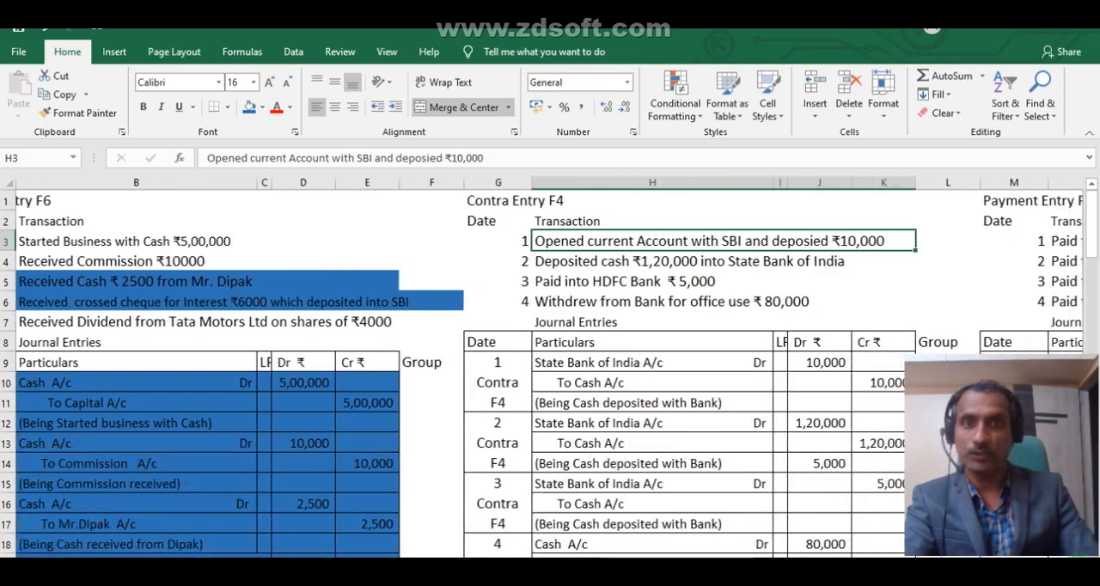
scroll(550, 369, right, 1)
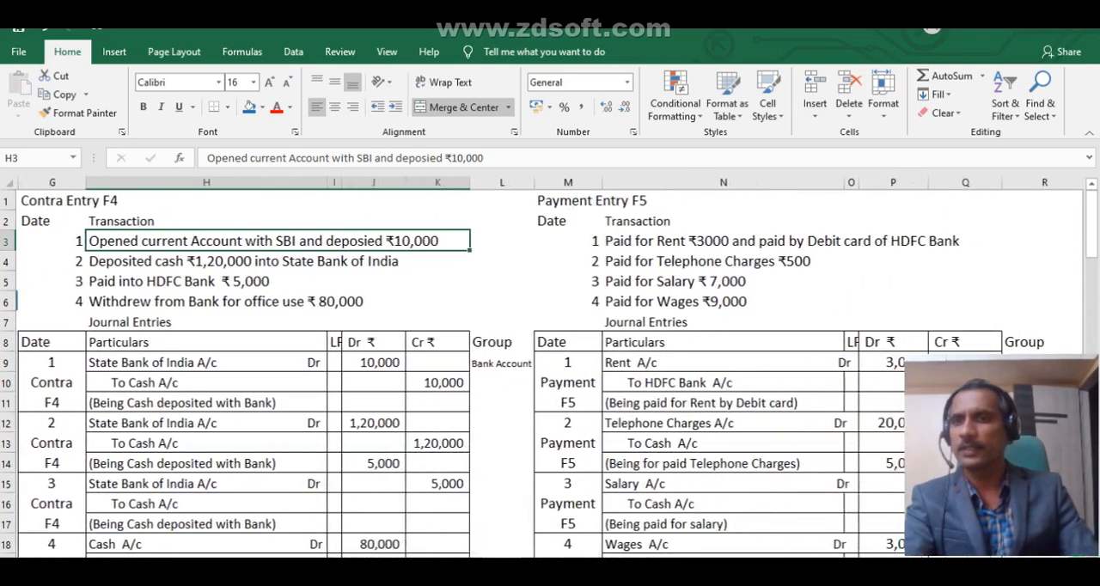